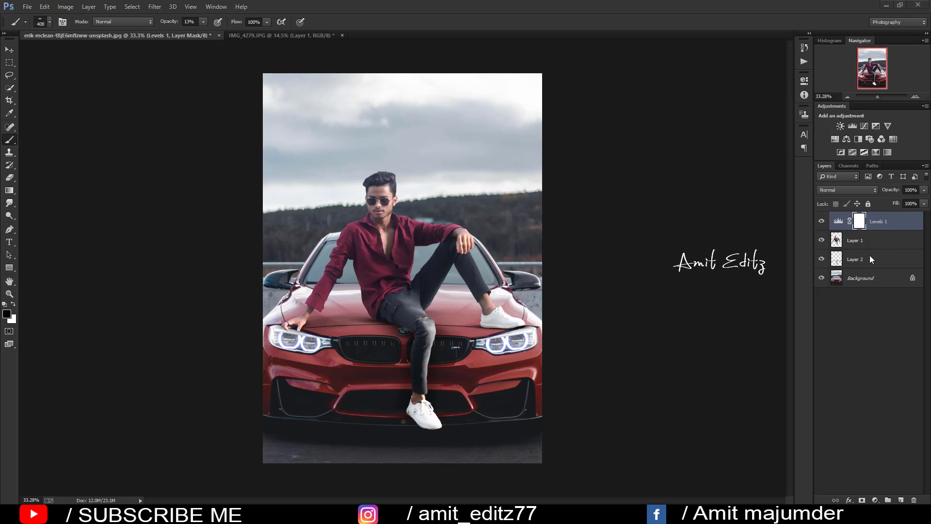
Delete the Levels 1 adjustment layer, leaving Layer 1, Layer 2 and Background.
{"action": "left_click", "coordinate": [881, 221]}
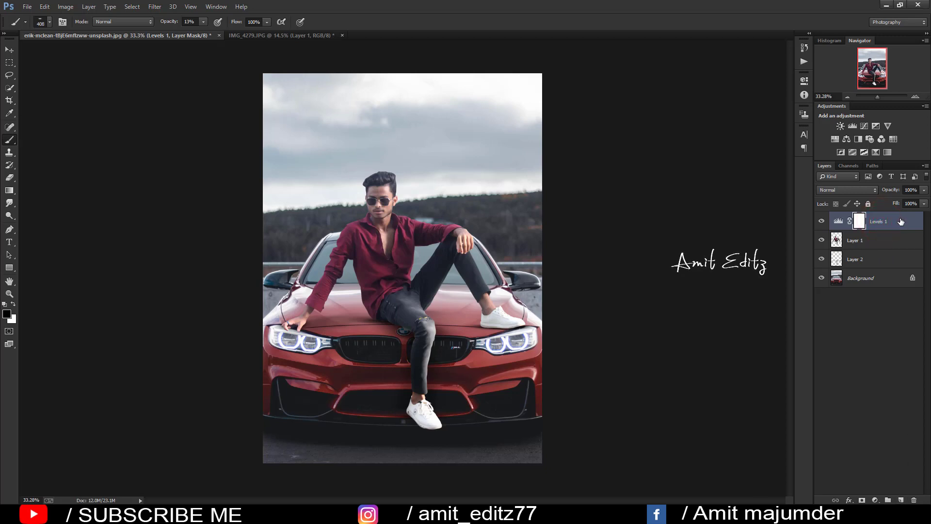
{"action": "left_click_drag", "start_coordinate": [901, 222], "coordinate": [914, 499]}
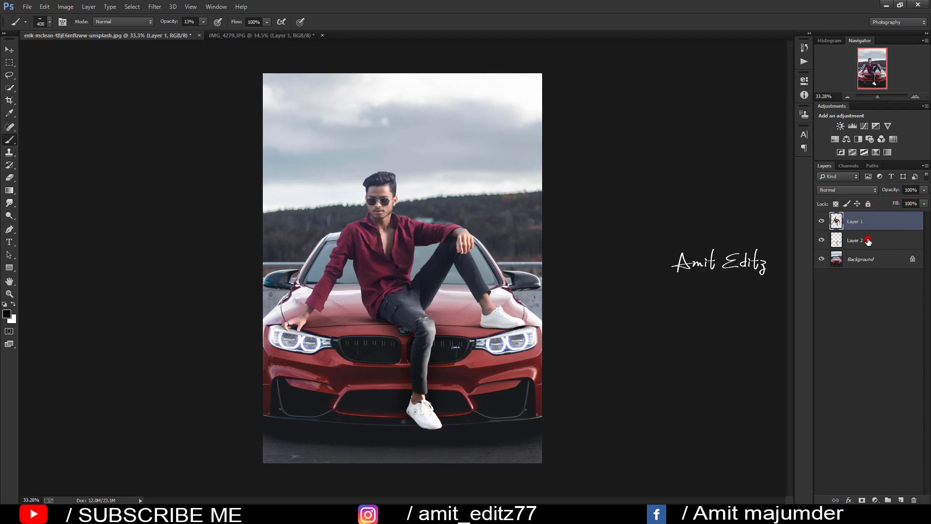
Paint soft 13% black contact shadows on Layer 2 under the leg, knee and hand.
{"action": "left_click", "coordinate": [868, 241]}
{"action": "scroll", "coordinate": [411, 336], "scroll_direction": "up", "scroll_amount": 5}
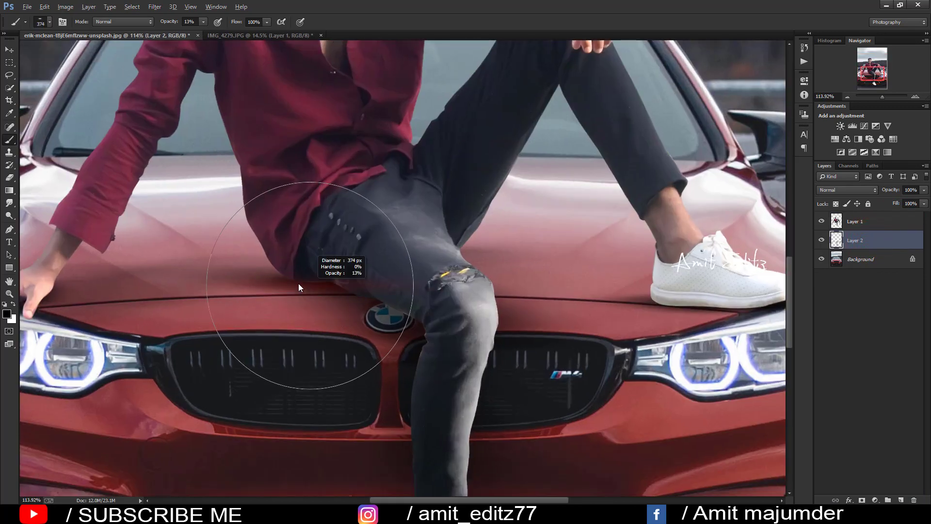
{"action": "left_click_drag", "start_coordinate": [297, 274], "coordinate": [393, 326]}
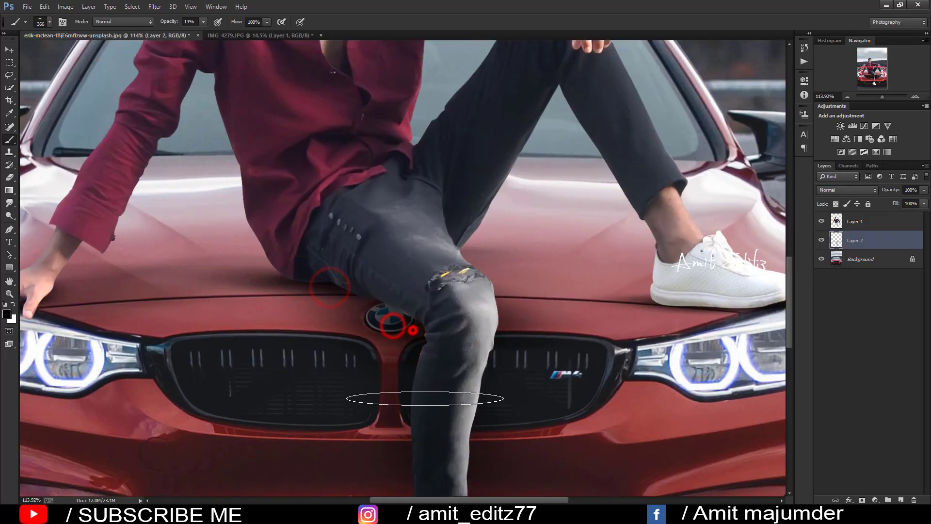
{"action": "left_click_drag", "start_coordinate": [427, 252], "coordinate": [535, 273]}
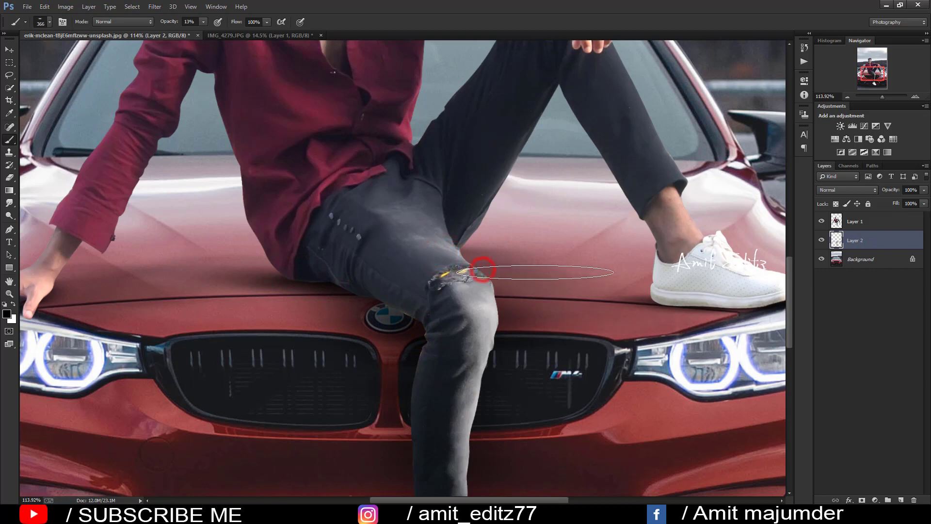
{"action": "scroll", "coordinate": [619, 311], "scroll_direction": "down", "scroll_amount": 3}
{"action": "scroll", "coordinate": [619, 310], "scroll_direction": "down", "scroll_amount": 2}
{"action": "scroll", "coordinate": [554, 302], "scroll_direction": "up", "scroll_amount": 5}
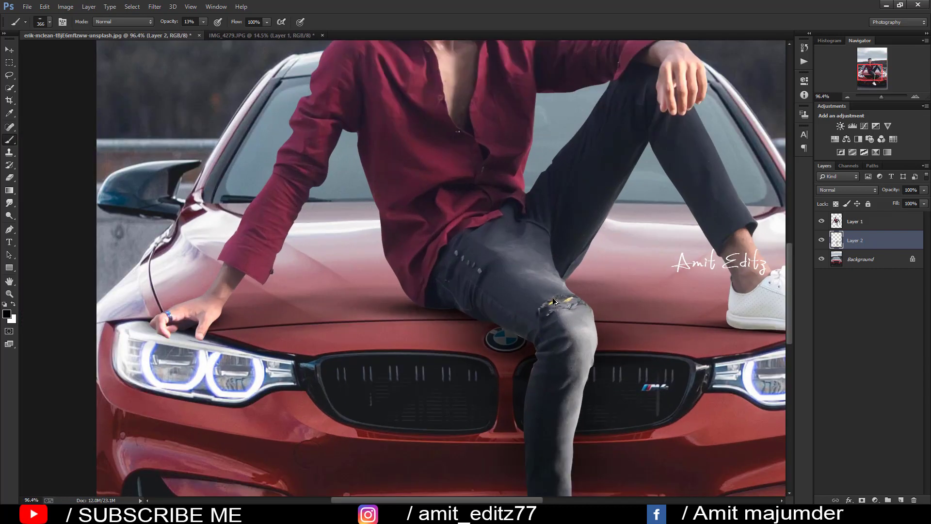
{"action": "mouse_move", "coordinate": [187, 318]}
{"action": "left_mouse_down"}
{"action": "mouse_move", "coordinate": [173, 345]}
{"action": "mouse_move", "coordinate": [388, 315]}
{"action": "left_mouse_up"}
{"action": "scroll", "coordinate": [354, 311], "scroll_direction": "down", "scroll_amount": 3}
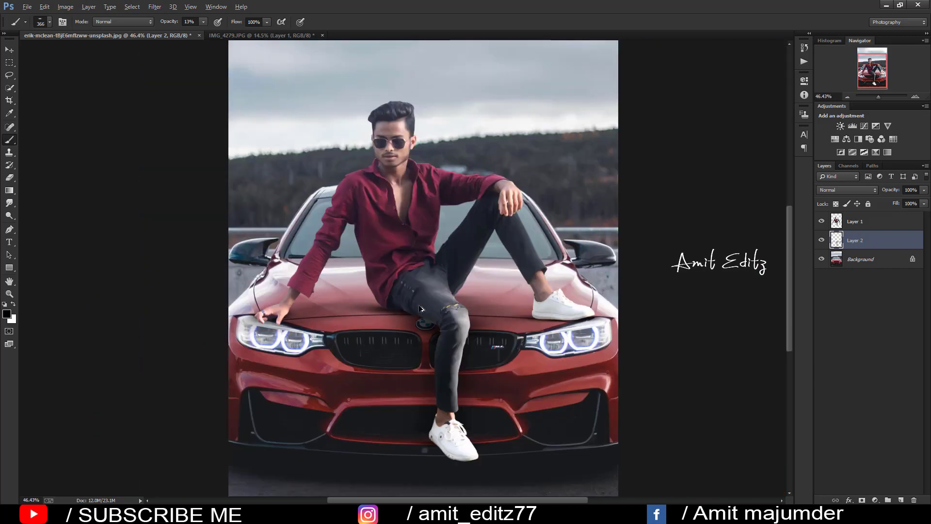
Toggle Layer 2's visibility to compare the image with and without the shadows.
{"action": "left_click", "coordinate": [822, 240]}
{"action": "left_click", "coordinate": [821, 240]}
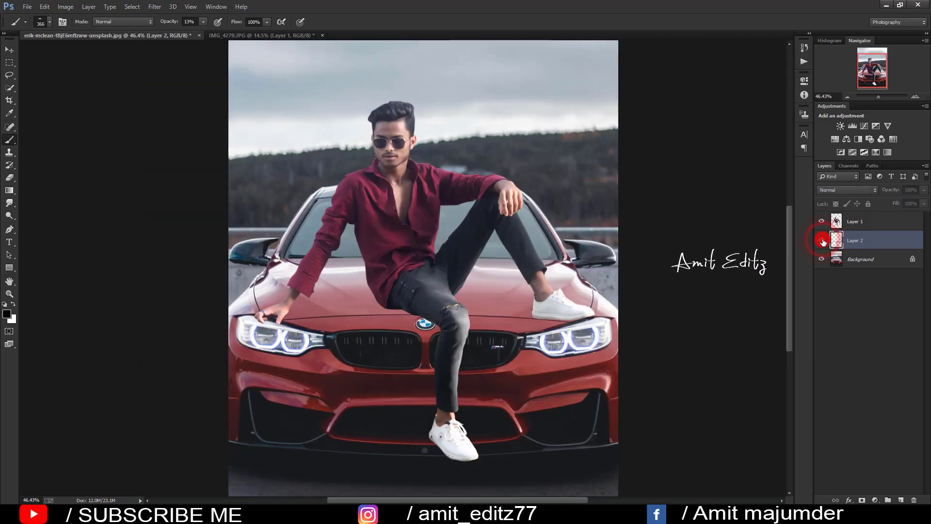
{"action": "left_click", "coordinate": [821, 240]}
{"action": "left_click", "coordinate": [821, 240]}
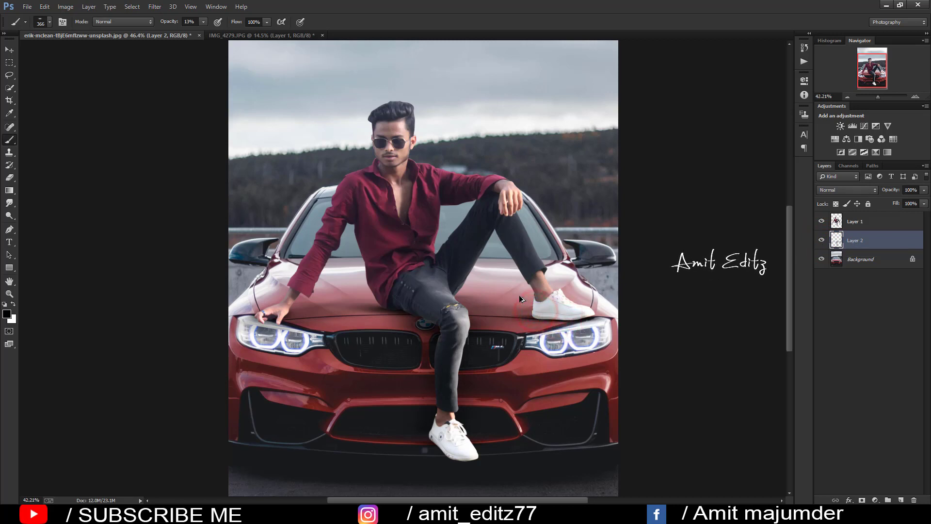
{"action": "left_click_drag", "start_coordinate": [571, 257], "coordinate": [526, 286]}
Add a Levels adjustment above Layer 1 with output white at 45, and invert its mask.
{"action": "left_click", "coordinate": [858, 221]}
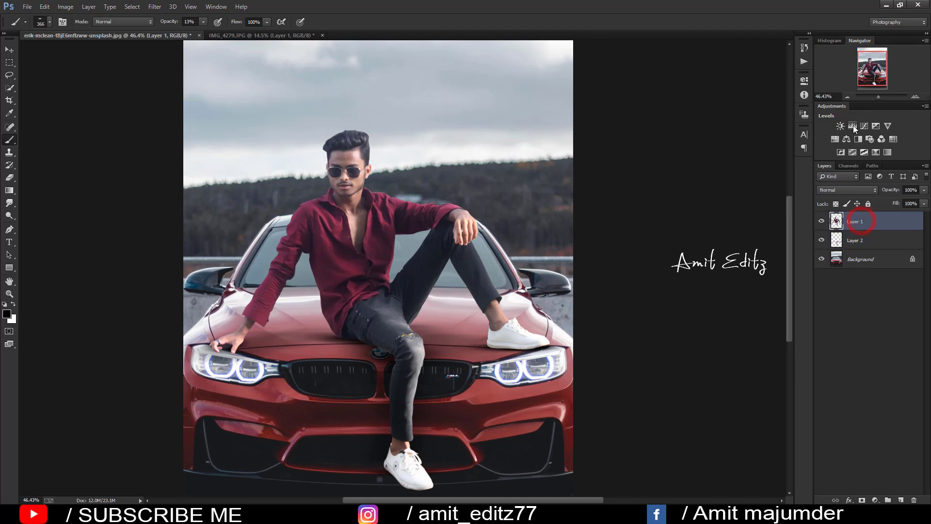
{"action": "left_click", "coordinate": [852, 126]}
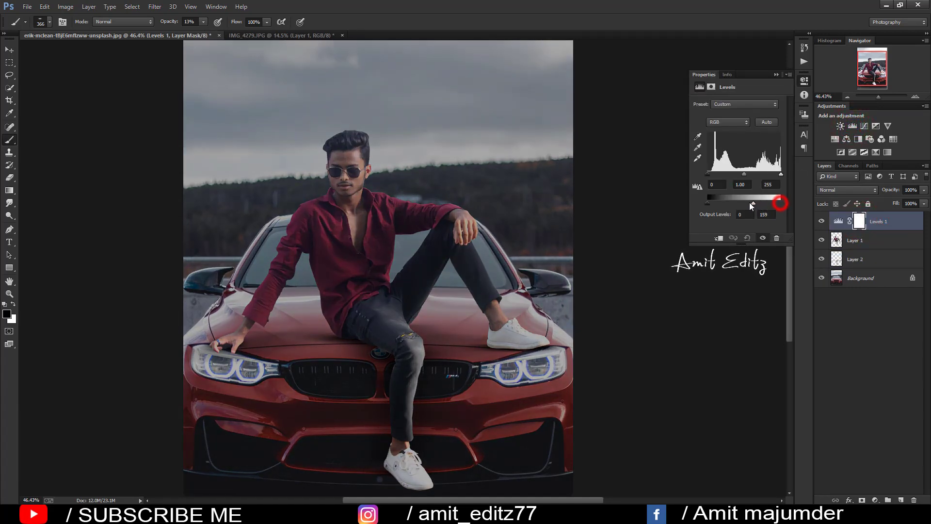
{"action": "left_click_drag", "start_coordinate": [782, 204], "coordinate": [721, 202]}
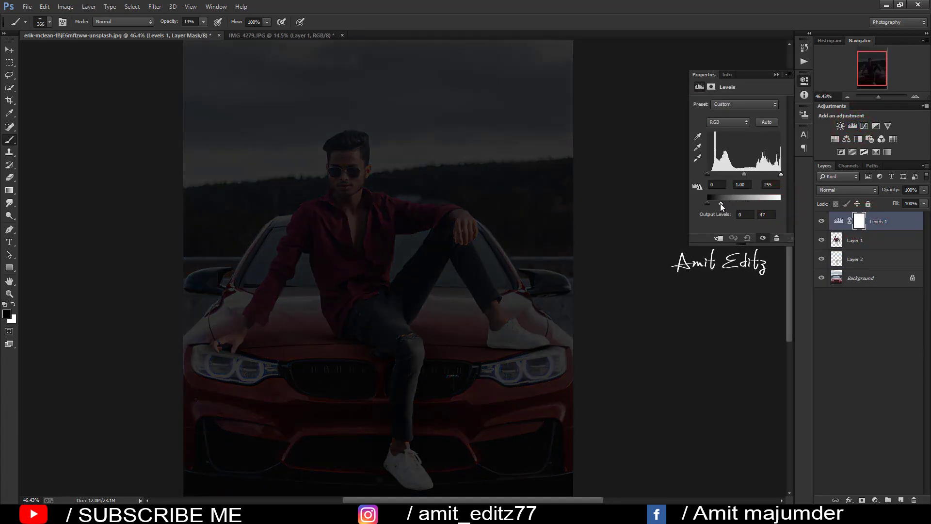
{"action": "left_click", "coordinate": [776, 74]}
{"action": "key", "text": "ctrl+i"}
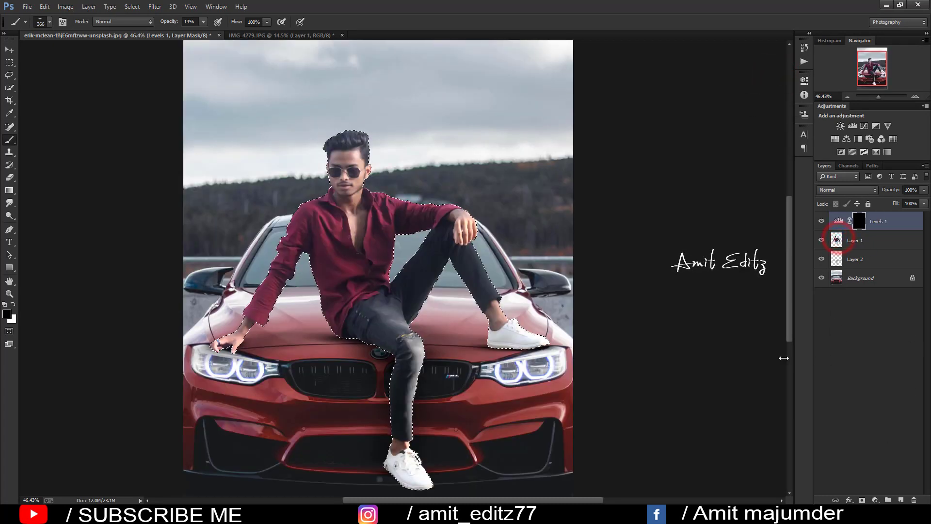
Paint the Levels 1 mask with a white 103 px brush around the shoe, heel, lower leg and thigh.
{"action": "right_click", "coordinate": [308, 213]}
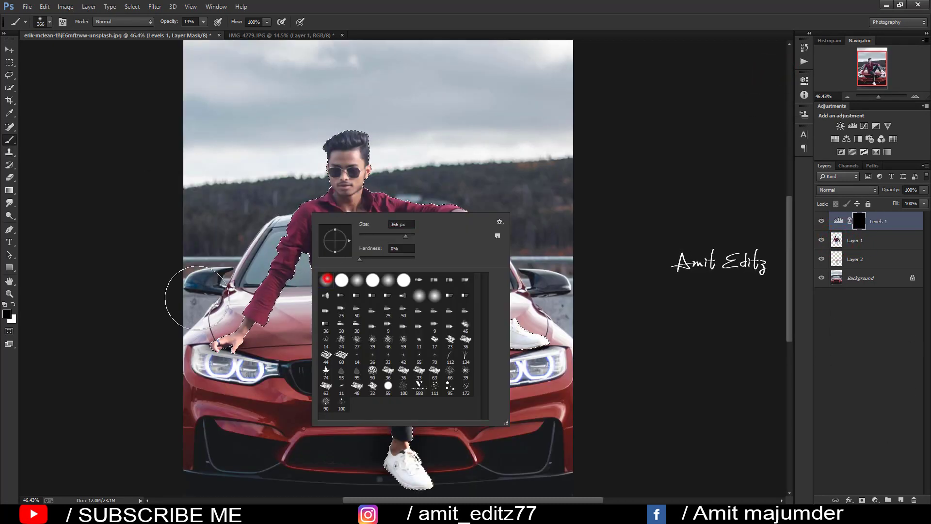
{"action": "left_click", "coordinate": [13, 304]}
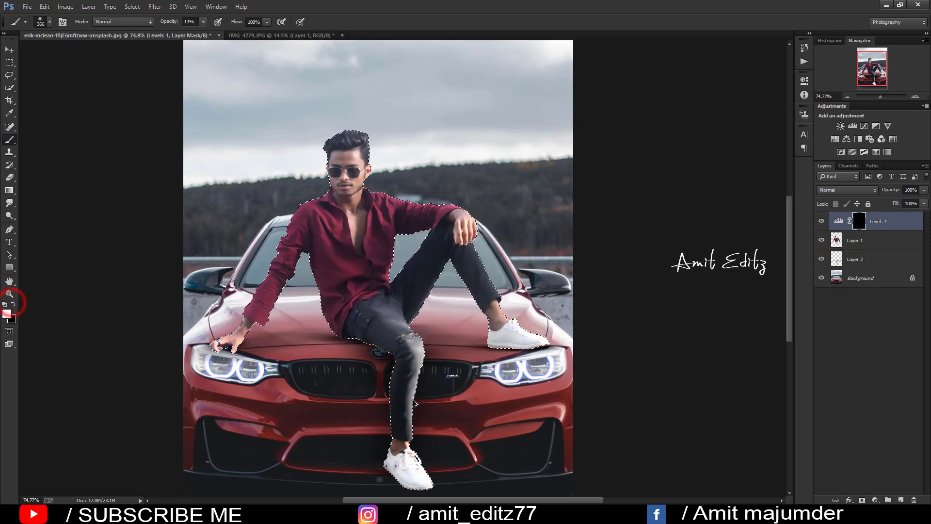
{"action": "scroll", "coordinate": [405, 396], "scroll_direction": "up", "scroll_amount": 3}
{"action": "scroll", "coordinate": [360, 405], "scroll_direction": "down", "scroll_amount": 1}
{"action": "left_click_drag", "start_coordinate": [360, 405], "coordinate": [367, 469]}
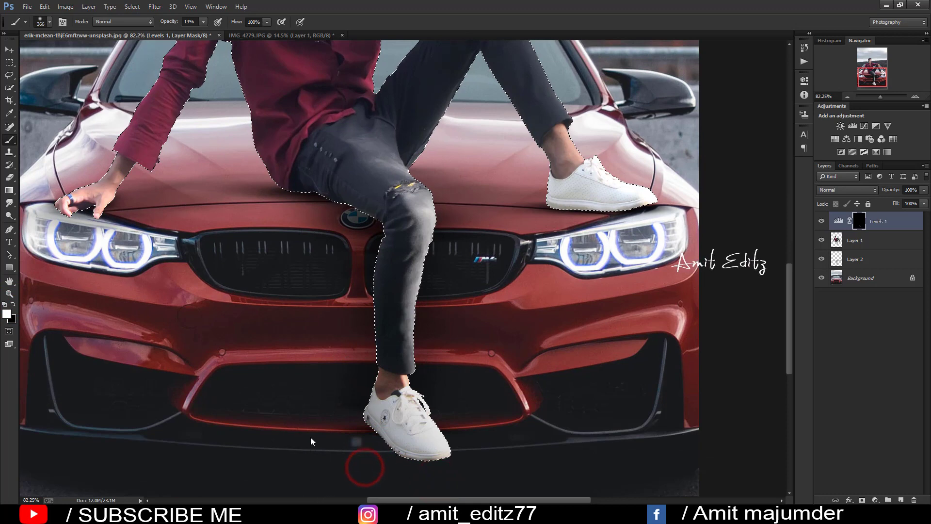
{"action": "left_click_drag", "start_coordinate": [366, 468], "coordinate": [341, 429]}
{"action": "left_click", "coordinate": [357, 418]}
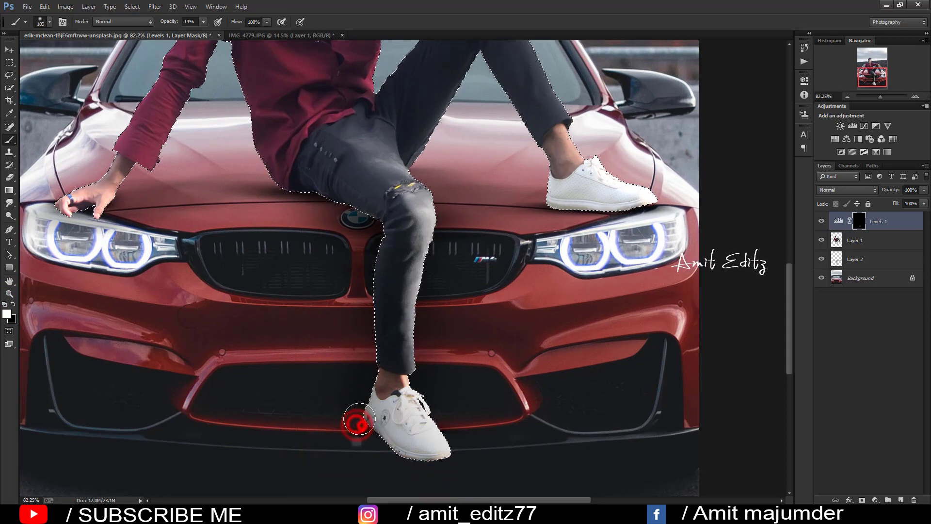
{"action": "left_click", "coordinate": [373, 434]}
{"action": "left_click", "coordinate": [366, 329]}
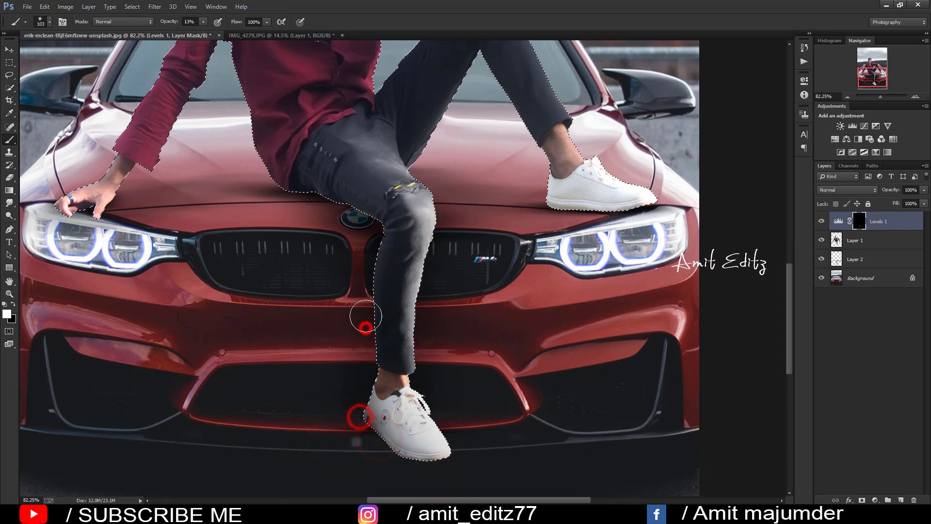
{"action": "left_click", "coordinate": [377, 231]}
{"action": "left_click", "coordinate": [333, 199]}
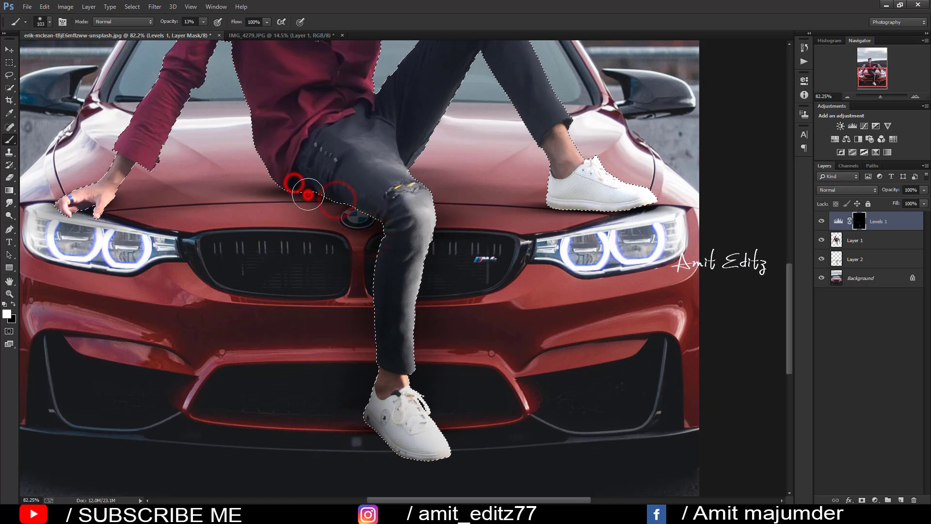
{"action": "left_click", "coordinate": [288, 180]}
Paint the Levels 1 mask under the hand, beside the arm and beside the jeans.
{"action": "mouse_move", "coordinate": [237, 178]}
{"action": "left_mouse_down"}
{"action": "mouse_move", "coordinate": [337, 311]}
{"action": "mouse_move", "coordinate": [366, 370]}
{"action": "left_mouse_up"}
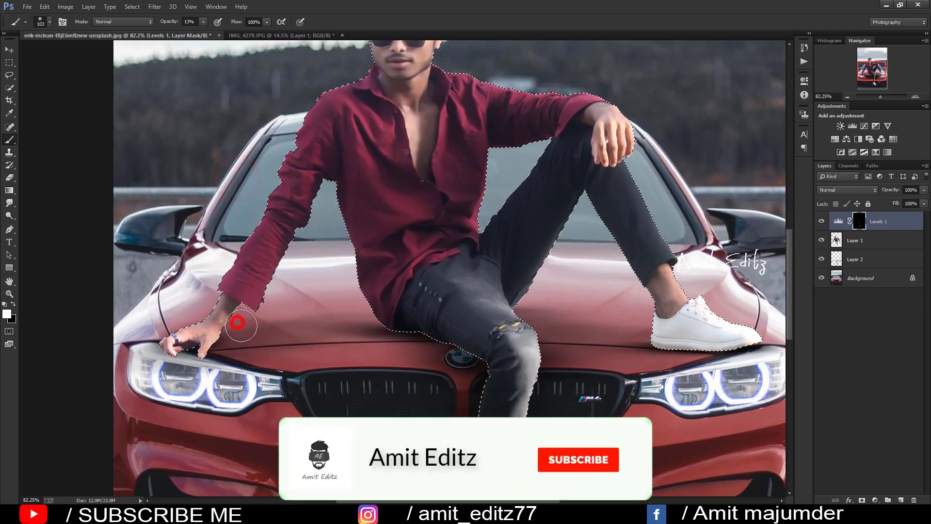
{"action": "left_click", "coordinate": [221, 347]}
{"action": "left_click", "coordinate": [196, 368]}
{"action": "left_click", "coordinate": [249, 310]}
{"action": "left_click", "coordinate": [291, 245]}
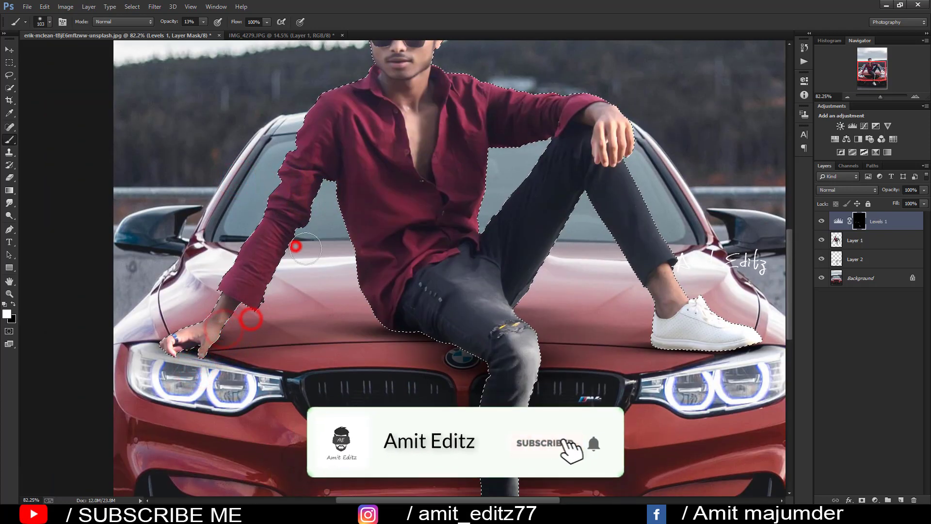
{"action": "left_click", "coordinate": [345, 197]}
{"action": "left_click", "coordinate": [348, 217]}
Paint the Levels 1 mask near the raised knee, white shoe, ankle and lower leg.
{"action": "left_click_drag", "start_coordinate": [543, 280], "coordinate": [327, 300]}
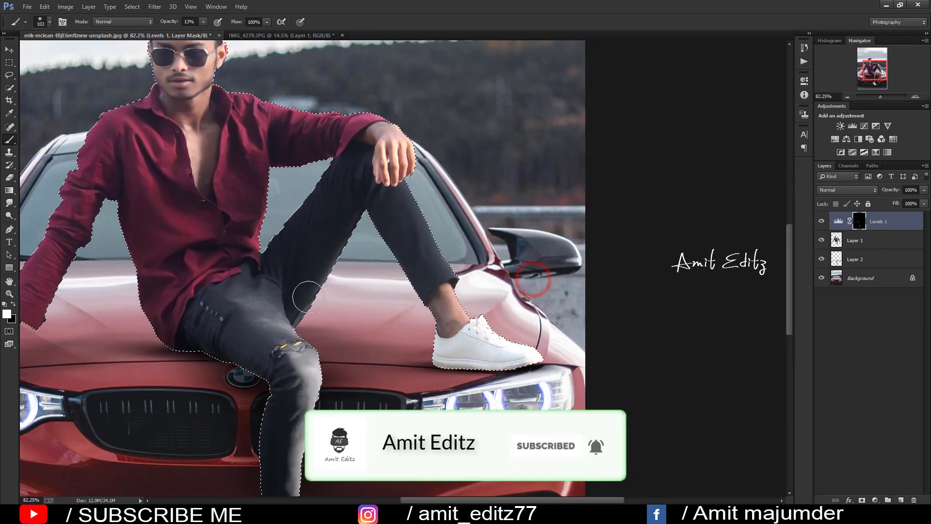
{"action": "left_click", "coordinate": [304, 314]}
{"action": "left_click", "coordinate": [319, 331]}
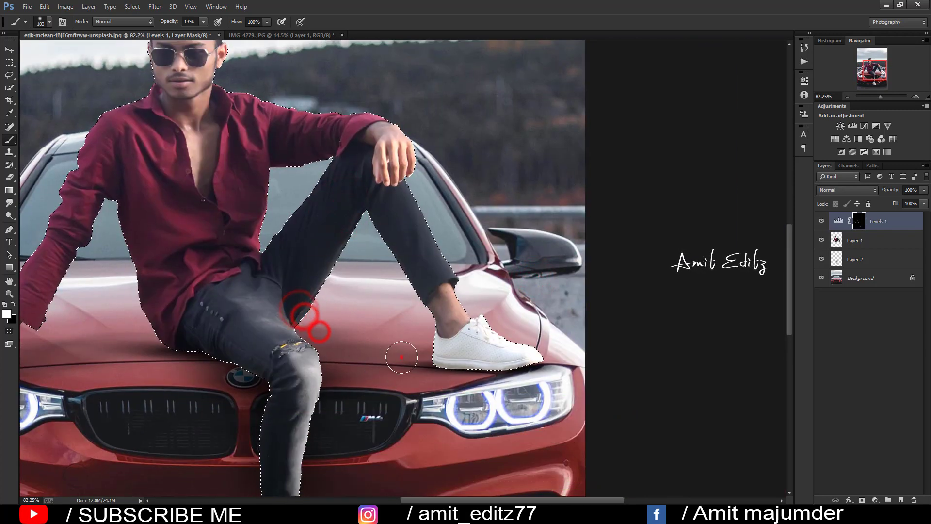
{"action": "left_click", "coordinate": [517, 371]}
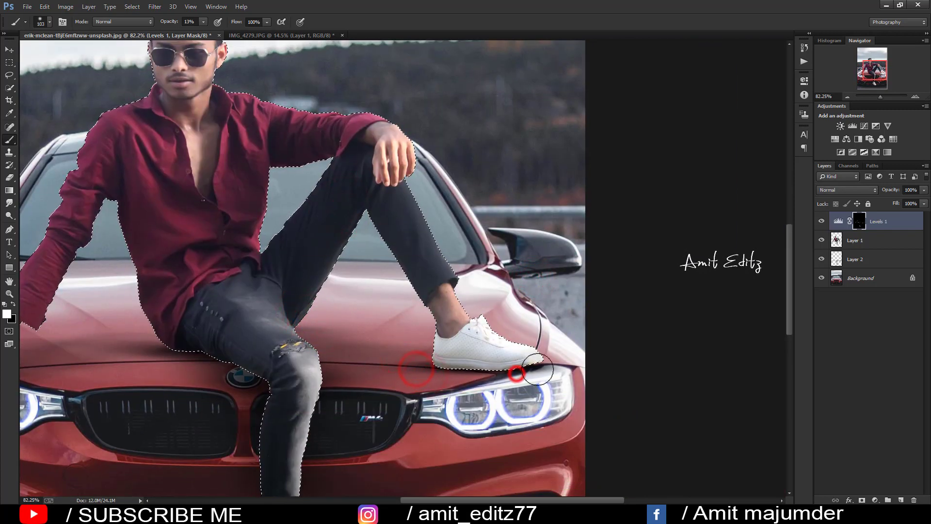
{"action": "left_click", "coordinate": [414, 332]}
{"action": "left_click", "coordinate": [423, 314]}
{"action": "left_click", "coordinate": [354, 239]}
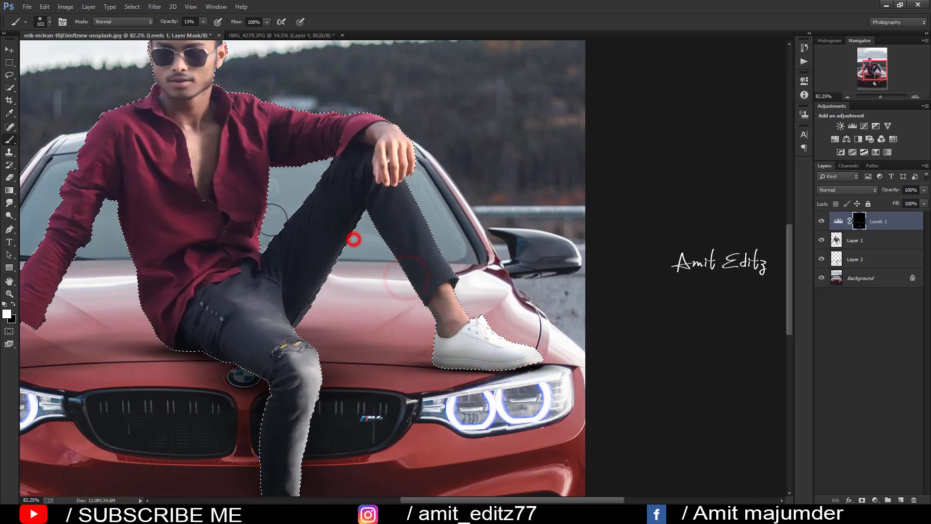
{"action": "scroll", "coordinate": [174, 222], "scroll_direction": "down", "scroll_amount": 5}
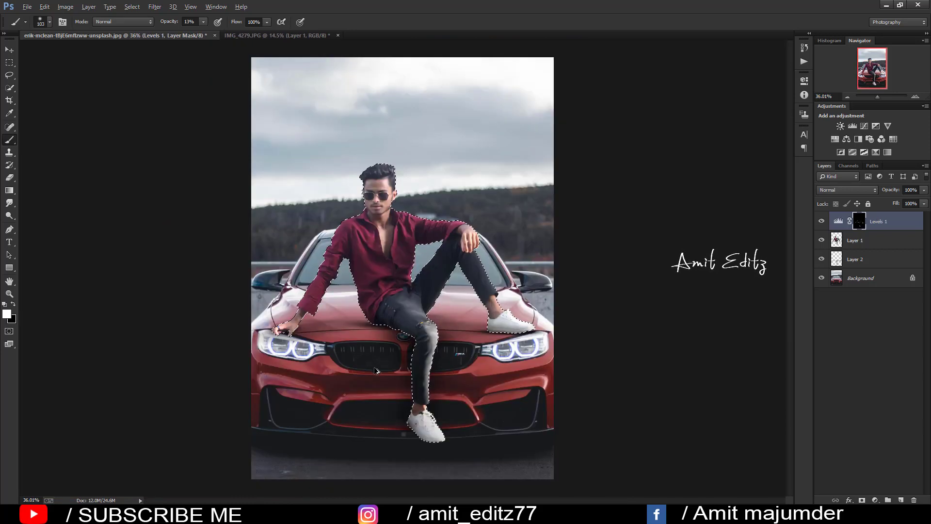
{"action": "left_click", "coordinate": [412, 425]}
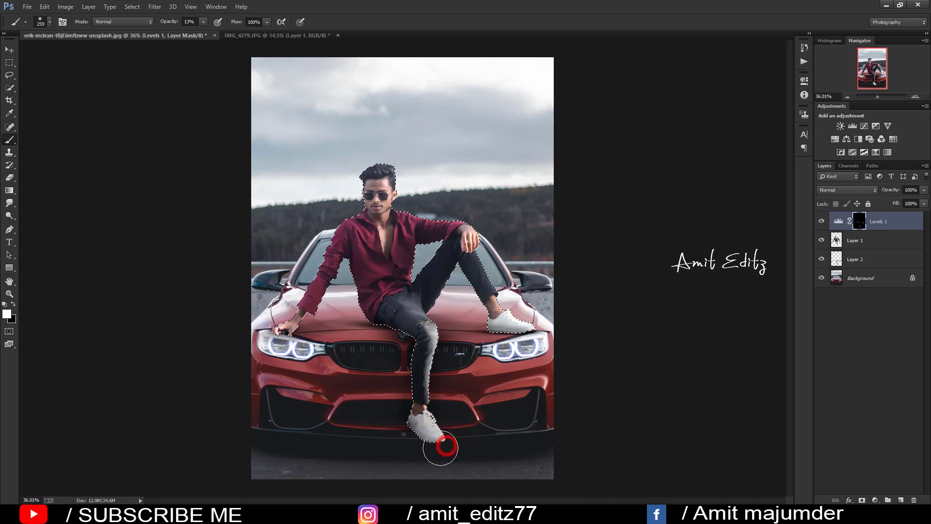
{"action": "left_click", "coordinate": [410, 376]}
Deselect, toggle Levels 1 on and off to compare, then make Layer 1 active.
{"action": "key", "text": "ctrl+d"}
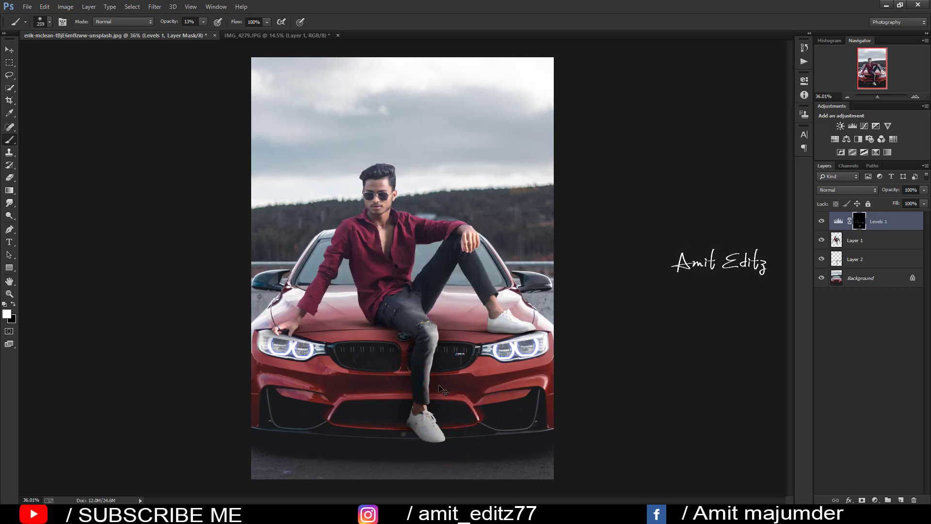
{"action": "scroll", "coordinate": [435, 243], "scroll_direction": "up", "scroll_amount": 2}
{"action": "left_click", "coordinate": [822, 221]}
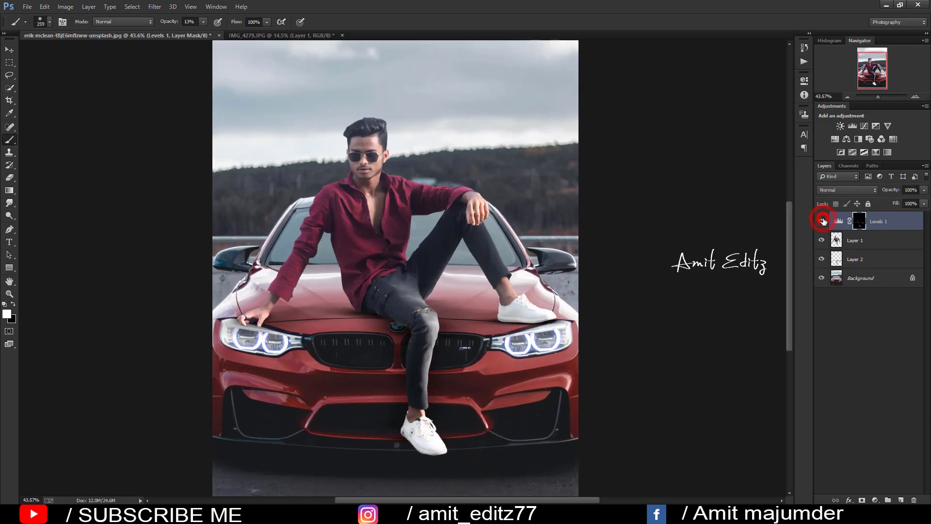
{"action": "left_click", "coordinate": [821, 221]}
{"action": "left_click", "coordinate": [822, 221]}
{"action": "scroll", "coordinate": [432, 276], "scroll_direction": "down", "scroll_amount": 3}
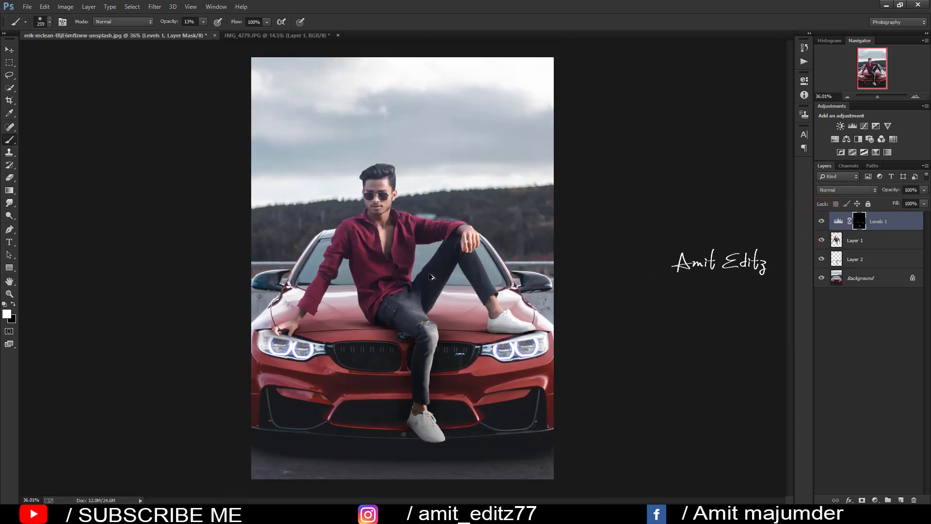
{"action": "left_click", "coordinate": [853, 240]}
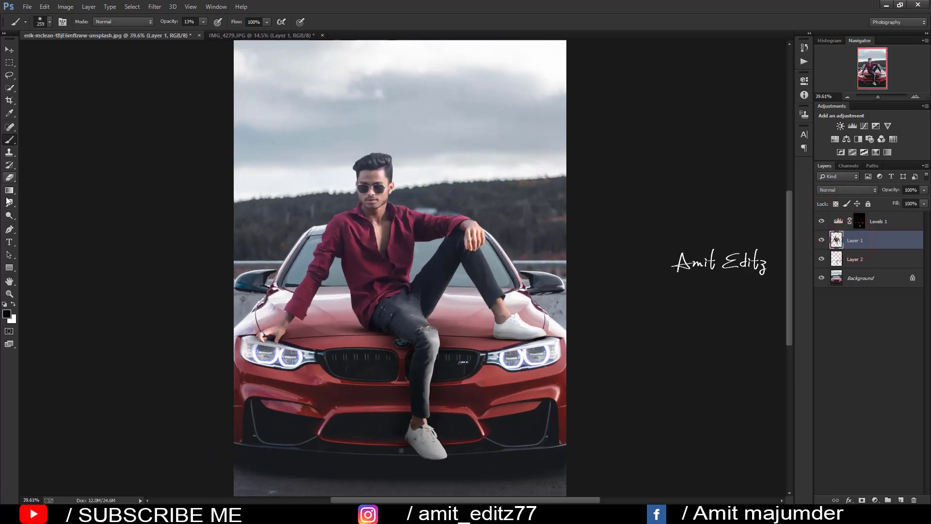
Switch to the Smudge tool with a 30 px brush and zoom into the hair.
{"action": "right_click", "coordinate": [9, 202]}
{"action": "left_click", "coordinate": [39, 219]}
{"action": "scroll", "coordinate": [357, 141], "scroll_direction": "up", "scroll_amount": 5}
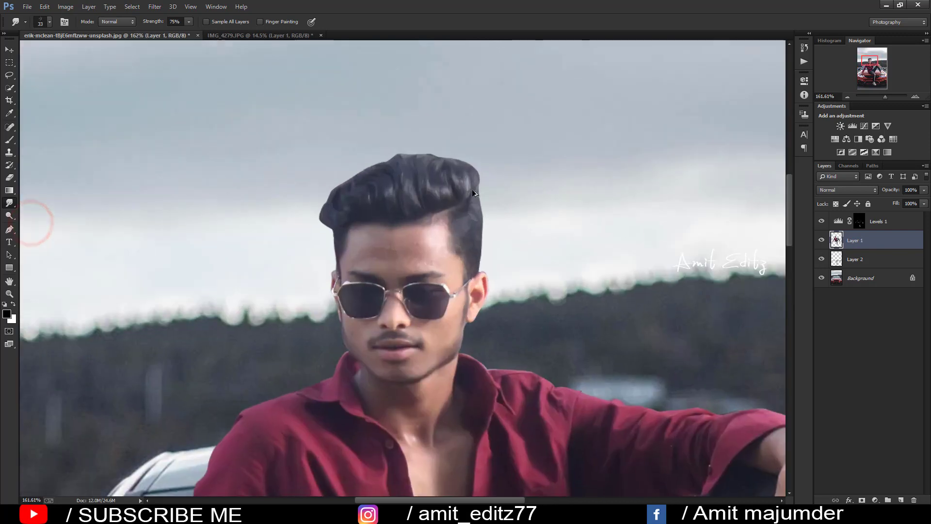
{"action": "right_click", "coordinate": [424, 220]}
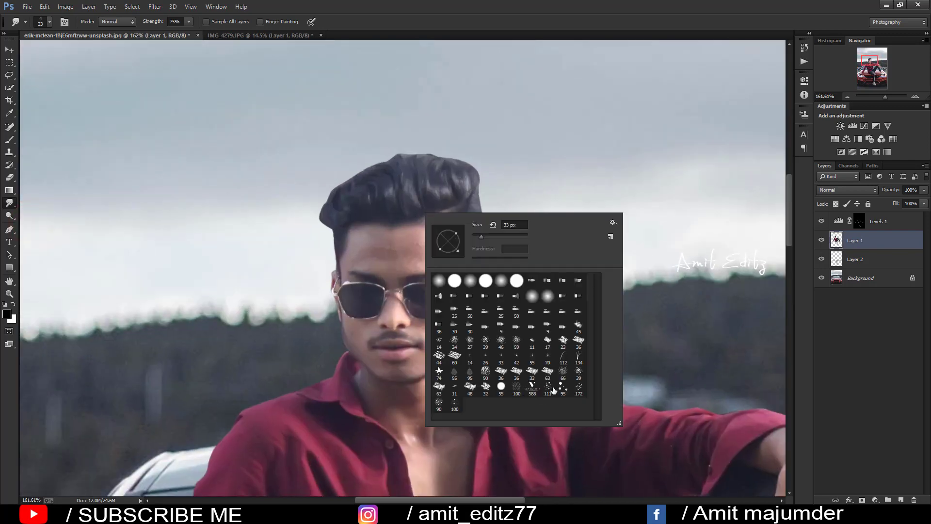
{"action": "type", "text": "30"}
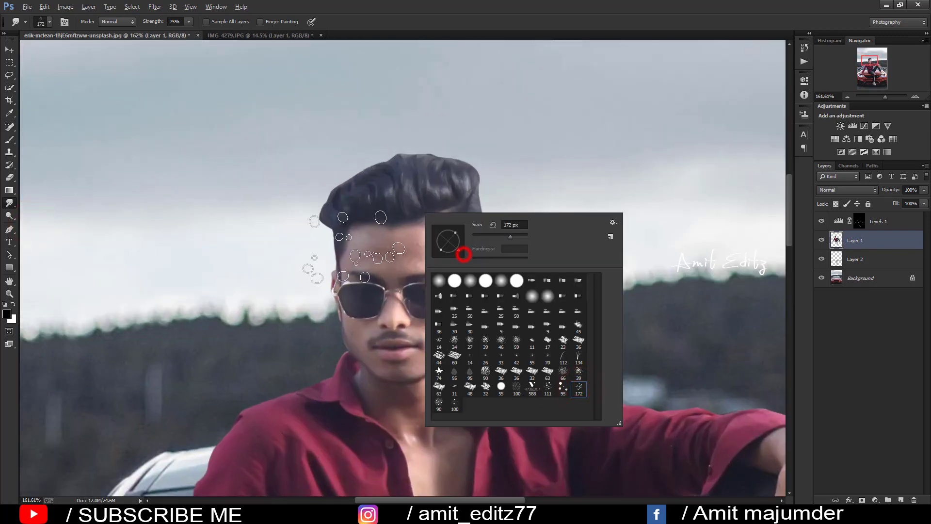
{"action": "key", "text": "Return"}
{"action": "scroll", "coordinate": [349, 155], "scroll_direction": "up", "scroll_amount": 3}
{"action": "scroll", "coordinate": [327, 245], "scroll_direction": "up", "scroll_amount": 2}
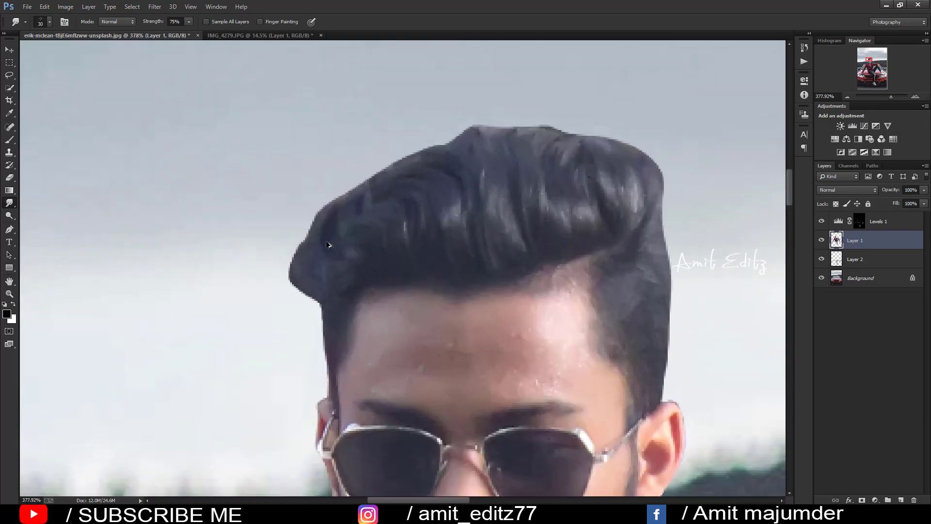
Smudge wispy strands out of the hair's left and top-left edges.
{"action": "left_click_drag", "start_coordinate": [330, 272], "coordinate": [294, 257]}
{"action": "left_click_drag", "start_coordinate": [327, 290], "coordinate": [274, 265]}
{"action": "left_click_drag", "start_coordinate": [324, 281], "coordinate": [279, 233]}
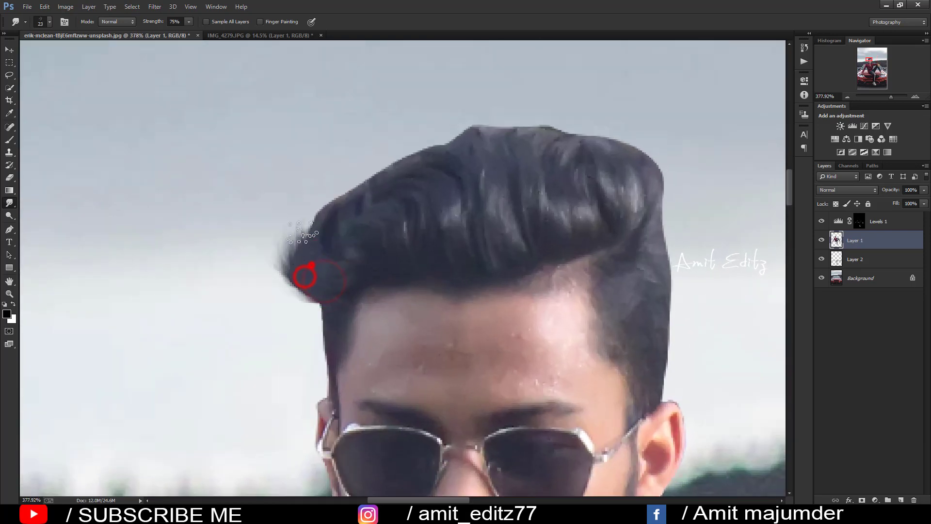
{"action": "left_click_drag", "start_coordinate": [312, 260], "coordinate": [291, 213]}
{"action": "mouse_move", "coordinate": [334, 243]}
{"action": "left_mouse_down"}
{"action": "mouse_move", "coordinate": [310, 192]}
{"action": "mouse_move", "coordinate": [347, 182]}
{"action": "left_mouse_up"}
{"action": "left_click_drag", "start_coordinate": [322, 228], "coordinate": [371, 167]}
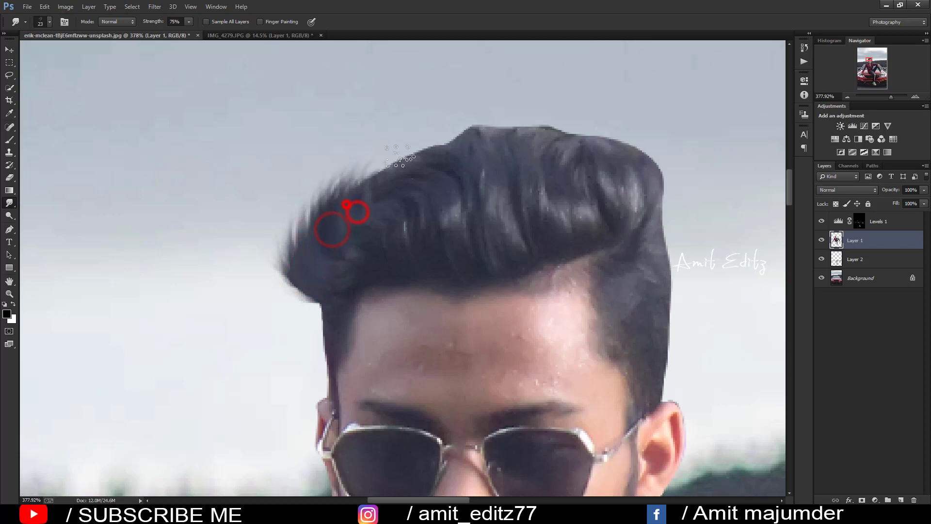
{"action": "left_click_drag", "start_coordinate": [354, 208], "coordinate": [395, 156]}
Smudge wispy strands upward from the hair's top-right and top edges.
{"action": "mouse_move", "coordinate": [630, 187]}
{"action": "left_mouse_down"}
{"action": "mouse_move", "coordinate": [642, 136]}
{"action": "mouse_move", "coordinate": [604, 125]}
{"action": "left_mouse_up"}
{"action": "left_click_drag", "start_coordinate": [599, 175], "coordinate": [567, 122]}
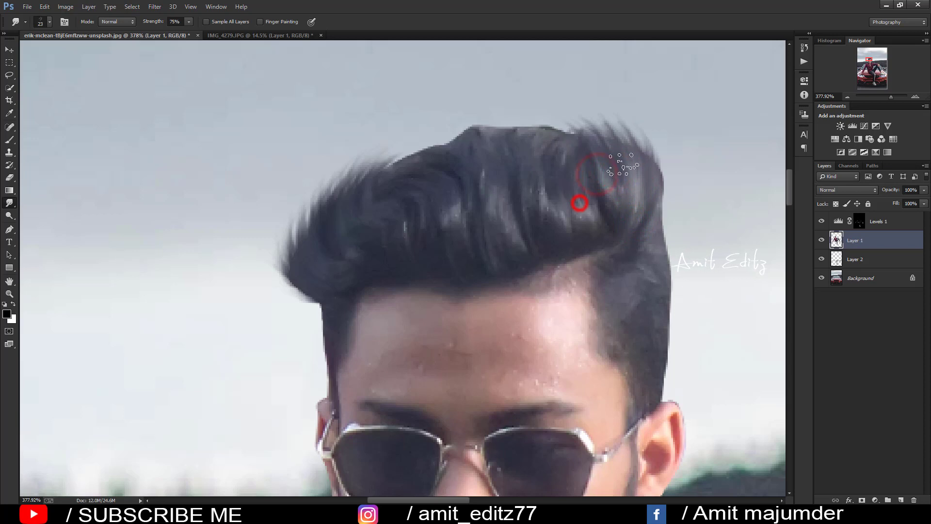
{"action": "left_click_drag", "start_coordinate": [579, 202], "coordinate": [570, 119]}
{"action": "mouse_move", "coordinate": [542, 195]}
{"action": "left_mouse_down"}
{"action": "mouse_move", "coordinate": [539, 121]}
{"action": "mouse_move", "coordinate": [573, 121]}
{"action": "left_mouse_up"}
{"action": "mouse_move", "coordinate": [506, 204]}
{"action": "left_mouse_down"}
{"action": "mouse_move", "coordinate": [505, 114]}
{"action": "mouse_move", "coordinate": [466, 116]}
{"action": "left_mouse_up"}
{"action": "left_click_drag", "start_coordinate": [591, 143], "coordinate": [559, 144]}
Break up the upper-left and upper hair outline into more smudged strands.
{"action": "left_click_drag", "start_coordinate": [417, 215], "coordinate": [407, 141]}
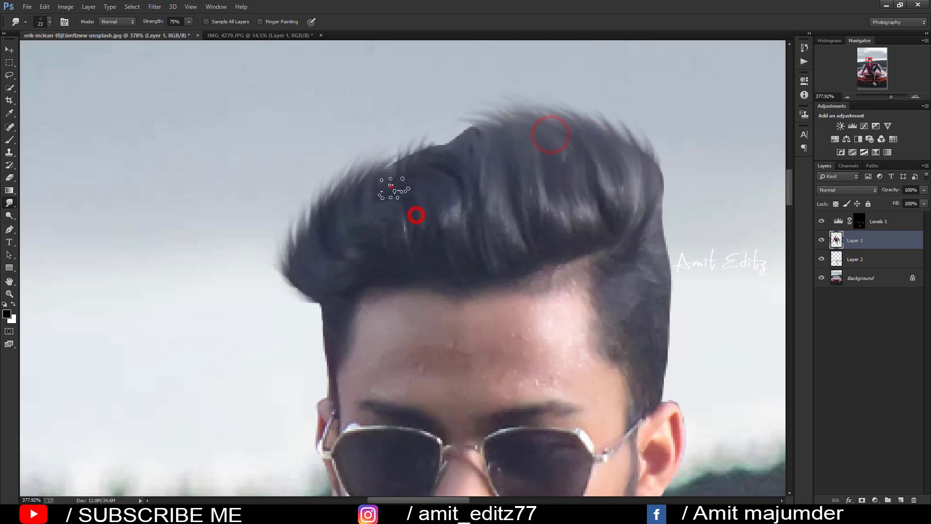
{"action": "mouse_move", "coordinate": [388, 183]}
{"action": "left_mouse_down"}
{"action": "mouse_move", "coordinate": [407, 139]}
{"action": "mouse_move", "coordinate": [473, 121]}
{"action": "left_mouse_up"}
{"action": "left_click_drag", "start_coordinate": [441, 156], "coordinate": [485, 114]}
{"action": "mouse_move", "coordinate": [365, 200]}
{"action": "left_mouse_down"}
{"action": "mouse_move", "coordinate": [408, 136]}
{"action": "mouse_move", "coordinate": [428, 129]}
{"action": "left_mouse_up"}
{"action": "mouse_move", "coordinate": [371, 163]}
{"action": "left_mouse_down"}
{"action": "mouse_move", "coordinate": [412, 139]}
{"action": "mouse_move", "coordinate": [475, 150]}
{"action": "left_mouse_up"}
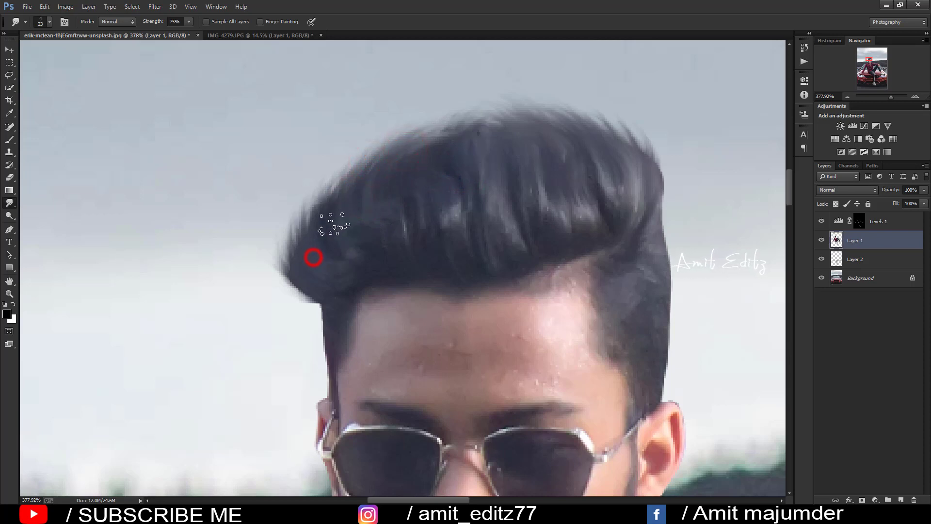
{"action": "mouse_move", "coordinate": [318, 228]}
{"action": "left_mouse_down"}
{"action": "mouse_move", "coordinate": [339, 165]}
{"action": "mouse_move", "coordinate": [446, 121]}
{"action": "left_mouse_up"}
{"action": "left_click_drag", "start_coordinate": [485, 160], "coordinate": [291, 129]}
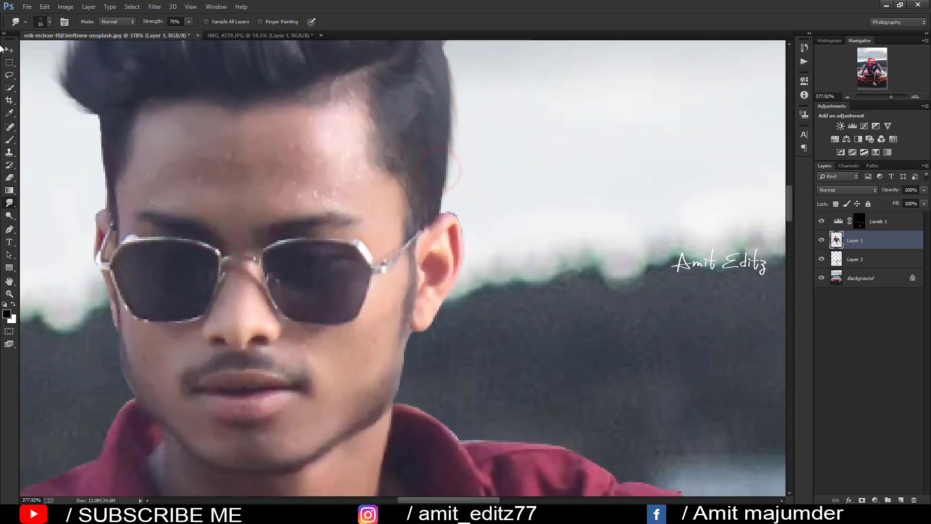
Switch to the Mixer Brush at about 35 px and blend the forehead skin.
{"action": "right_click", "coordinate": [10, 139]}
{"action": "left_click", "coordinate": [48, 163]}
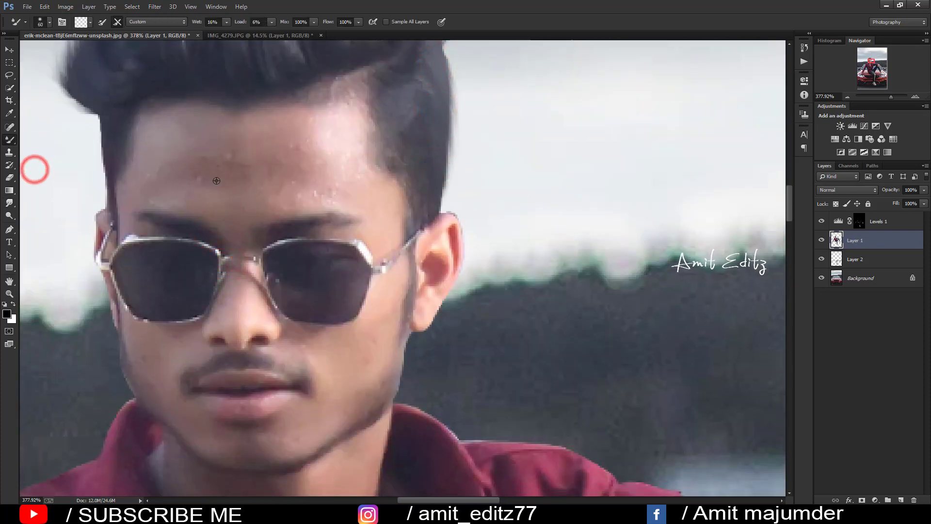
{"action": "left_click_drag", "start_coordinate": [192, 177], "coordinate": [199, 187]}
{"action": "left_click", "coordinate": [165, 176]}
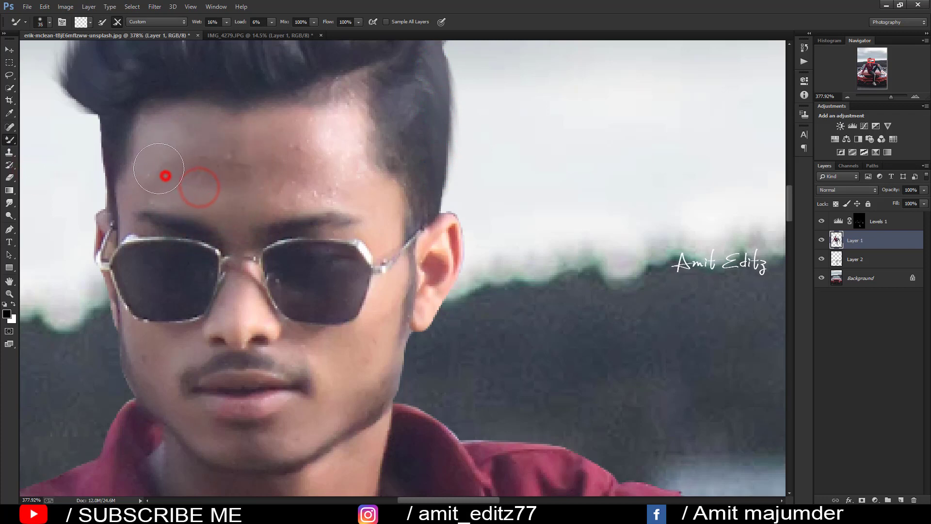
{"action": "left_click", "coordinate": [229, 147]}
{"action": "left_click", "coordinate": [168, 146]}
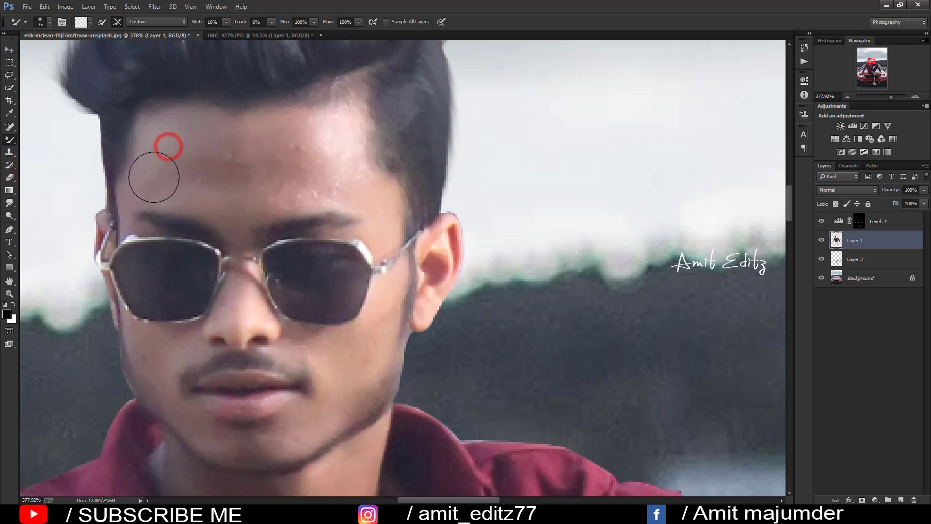
{"action": "left_click", "coordinate": [215, 176]}
{"action": "left_click_drag", "start_coordinate": [240, 164], "coordinate": [283, 191]}
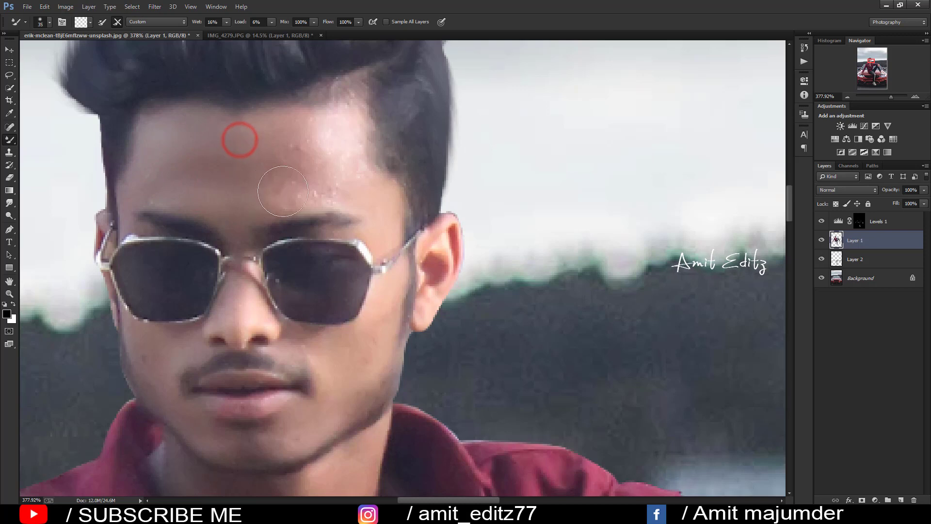
{"action": "left_click", "coordinate": [334, 131]}
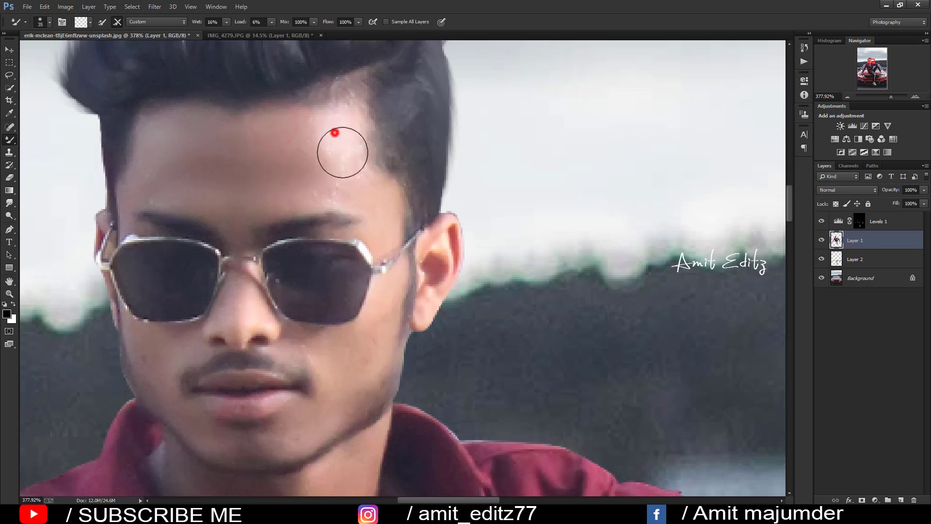
Smooth forehead specks at 17 px, then the skin above the glasses at 27 px.
{"action": "key", "text": "bracketleft"}
{"action": "key", "text": "bracketleft"}
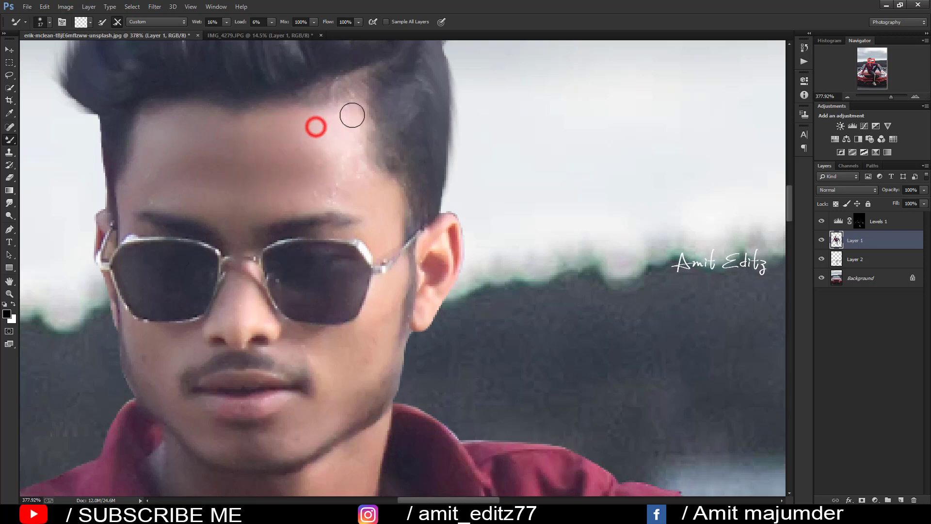
{"action": "left_click_drag", "start_coordinate": [358, 158], "coordinate": [339, 181]}
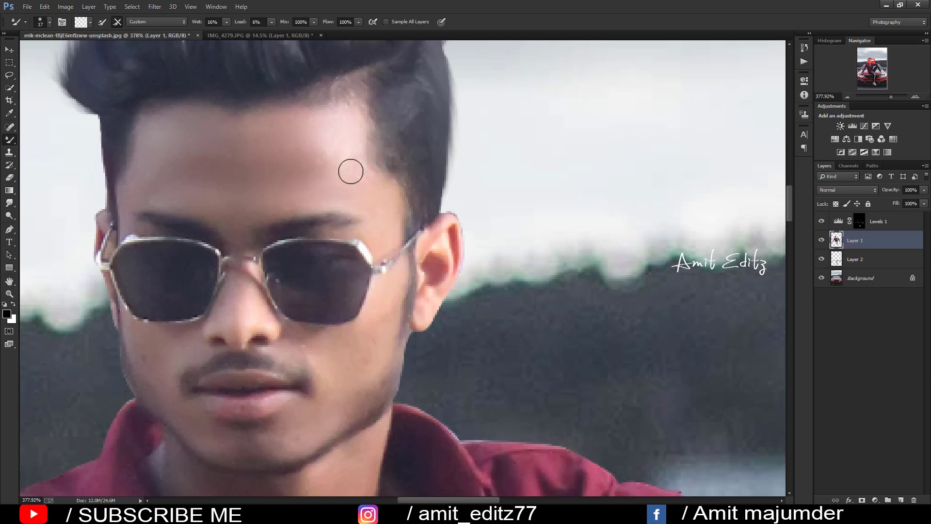
{"action": "key", "text": "bracketright"}
{"action": "left_click", "coordinate": [323, 156]}
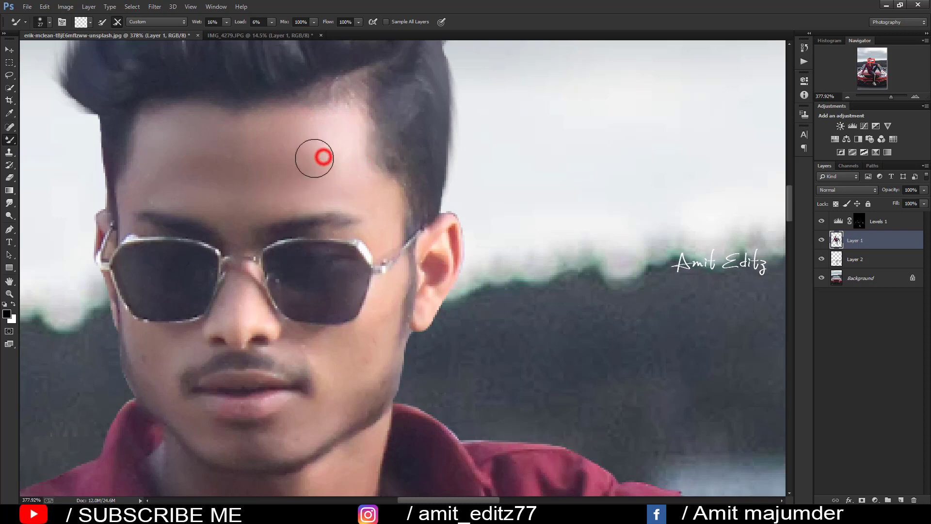
{"action": "left_click", "coordinate": [312, 162]}
{"action": "left_click", "coordinate": [343, 150]}
{"action": "left_click", "coordinate": [366, 191]}
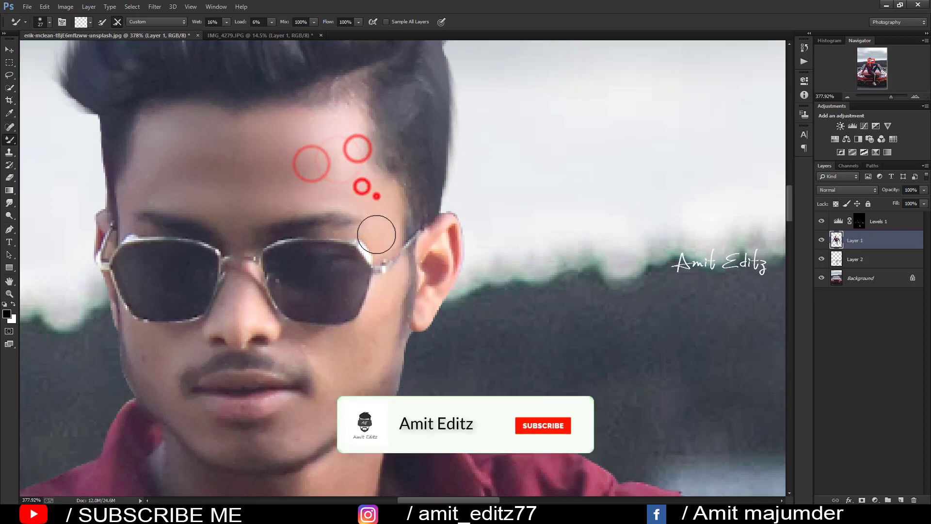
Smooth the skin on the nose, cheek below the glasses, and chin.
{"action": "scroll", "coordinate": [377, 213], "scroll_direction": "down", "scroll_amount": 3}
{"action": "scroll", "coordinate": [254, 200], "scroll_direction": "down", "scroll_amount": 2}
{"action": "left_click", "coordinate": [234, 210]}
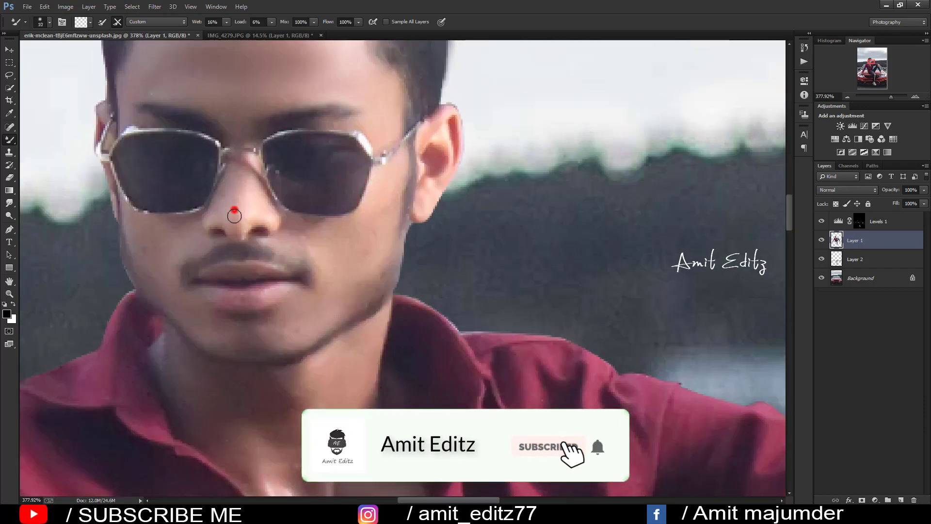
{"action": "key", "text": "bracketright"}
{"action": "left_click", "coordinate": [323, 236]}
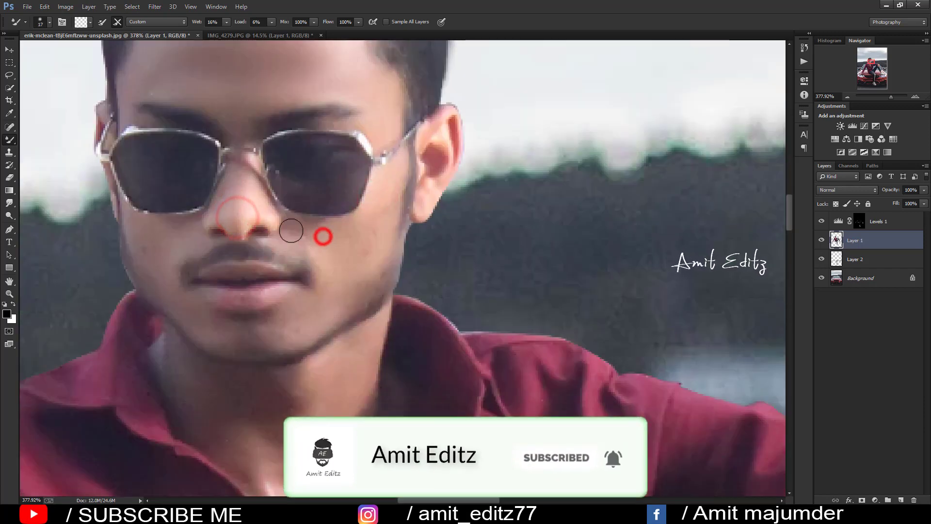
{"action": "right_click", "coordinate": [332, 244], "text": "alt"}
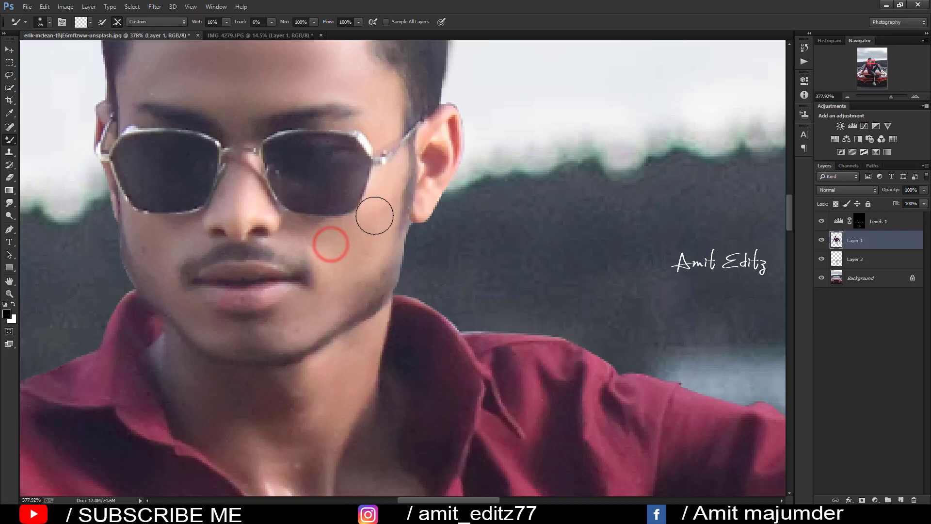
{"action": "left_click", "coordinate": [225, 331]}
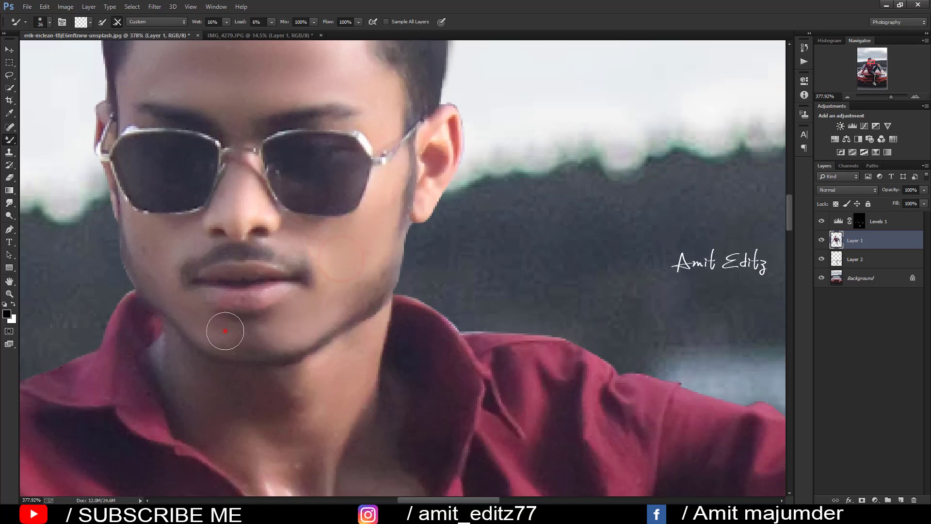
Smooth the skin on the neck and chest.
{"action": "scroll", "coordinate": [175, 272], "scroll_direction": "down", "scroll_amount": 5}
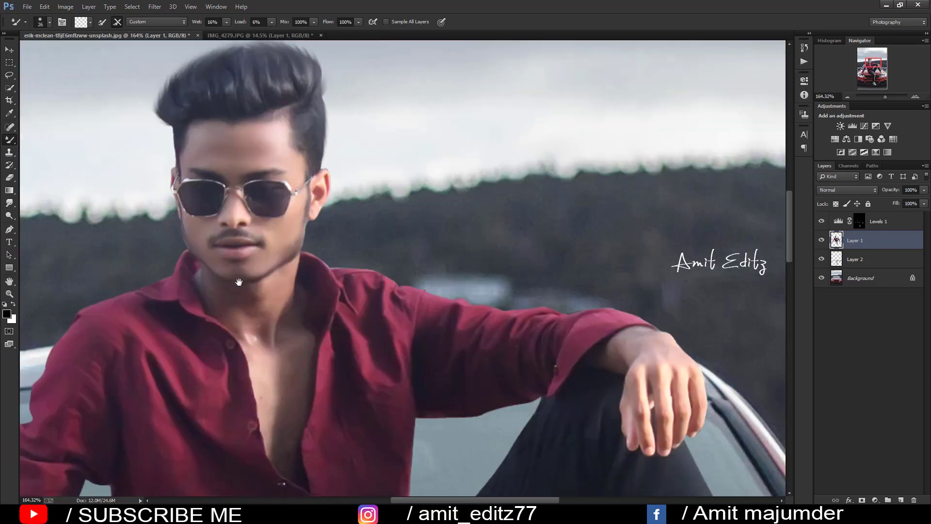
{"action": "scroll", "coordinate": [256, 198], "scroll_direction": "up", "scroll_amount": 1}
{"action": "scroll", "coordinate": [260, 201], "scroll_direction": "up", "scroll_amount": 3}
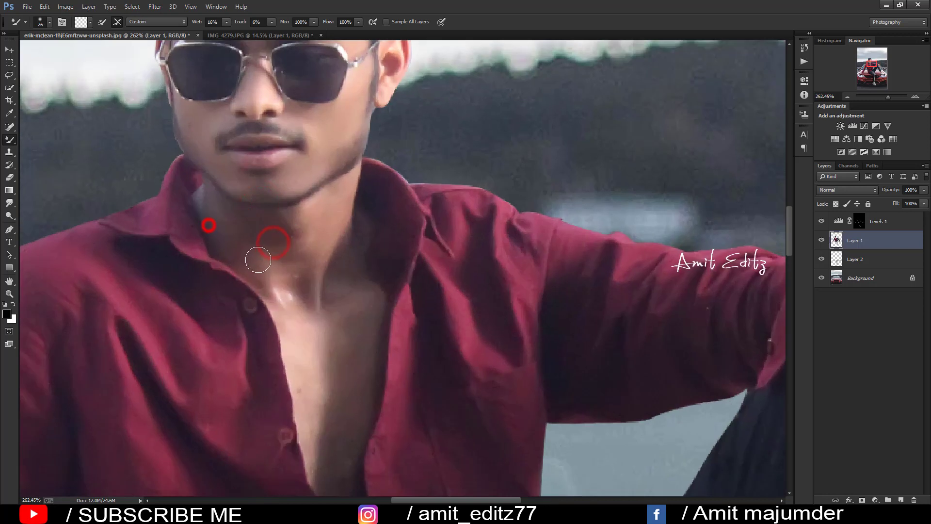
{"action": "left_click", "coordinate": [291, 277]}
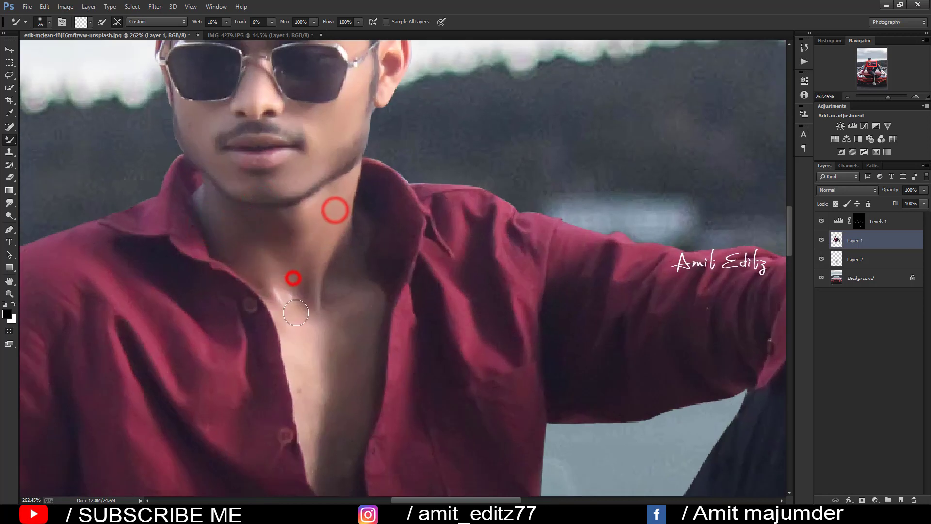
{"action": "left_click", "coordinate": [324, 332]}
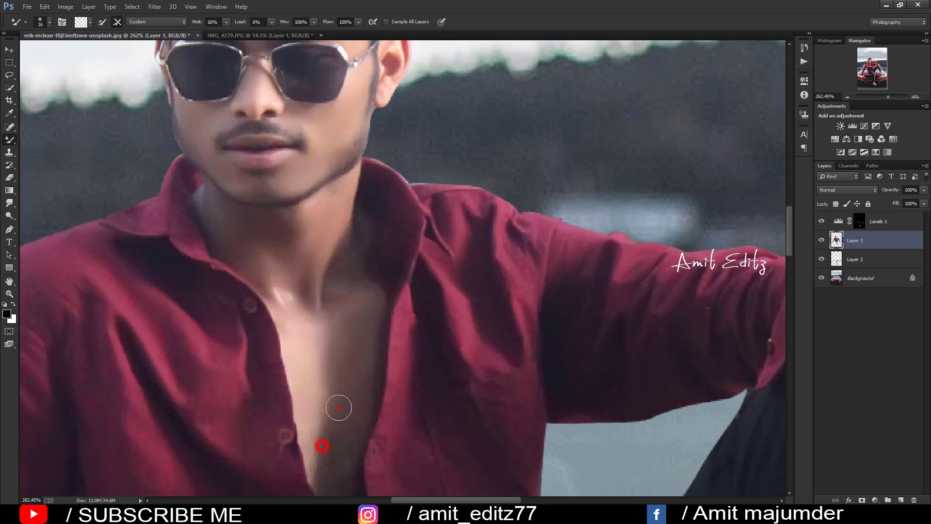
{"action": "scroll", "coordinate": [338, 407], "scroll_direction": "down", "scroll_amount": 5}
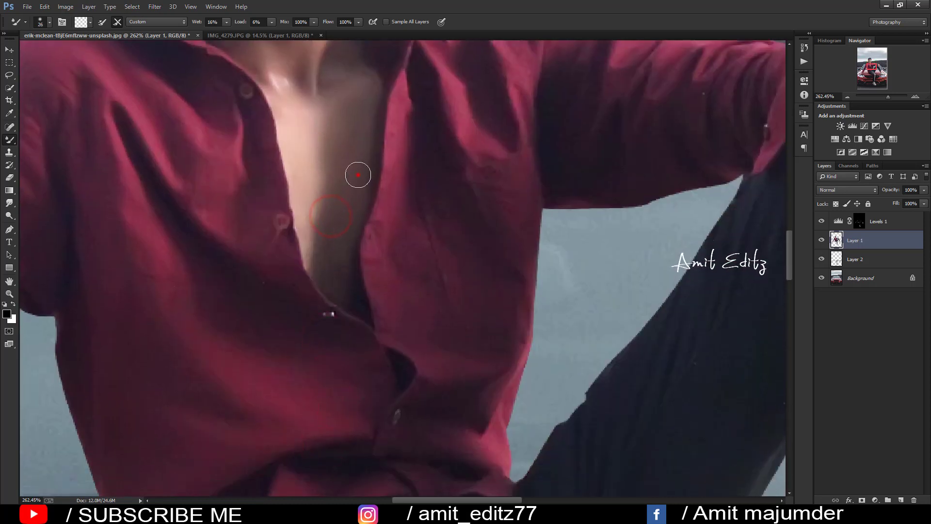
{"action": "left_click", "coordinate": [311, 154], "text": "ctrl+alt"}
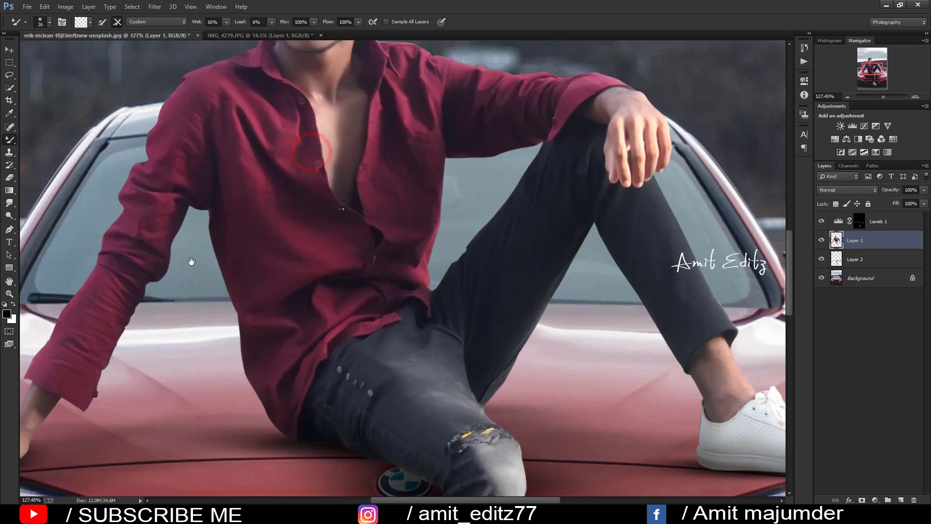
Blend the skin on the wrist, back of the hand and ankle above the shoe.
{"action": "left_click", "coordinate": [587, 154], "text": "ctrl"}
{"action": "scroll", "coordinate": [460, 219], "scroll_direction": "up", "scroll_amount": 2}
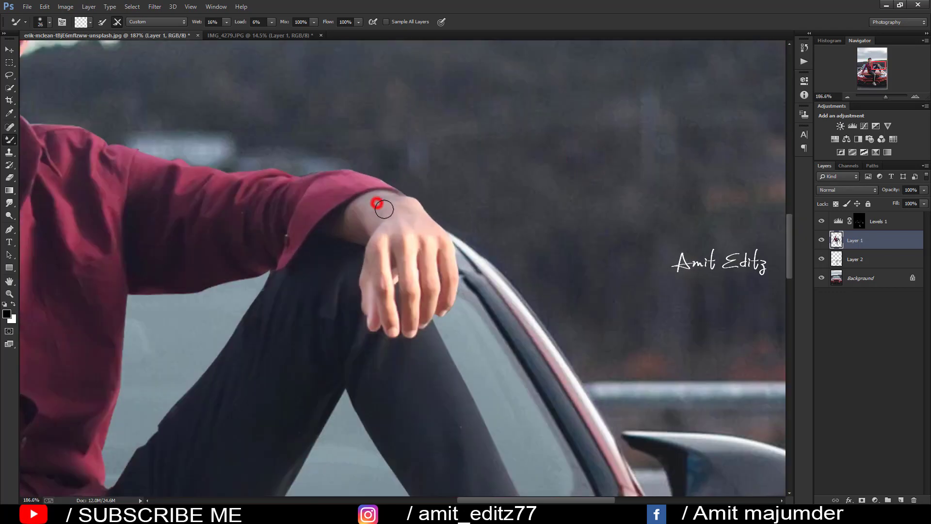
{"action": "left_click", "coordinate": [431, 234], "text": "ctrl+alt"}
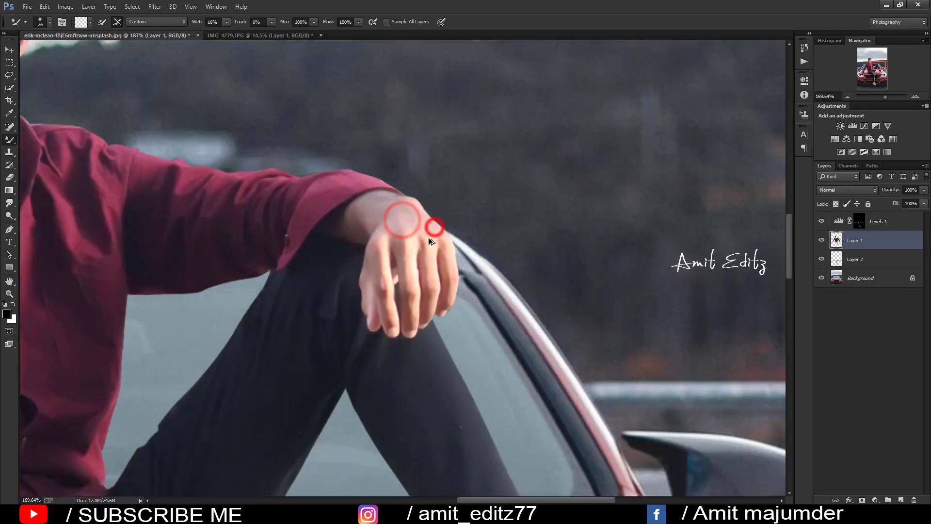
{"action": "left_click", "coordinate": [353, 301], "text": "ctrl+alt"}
{"action": "scroll", "coordinate": [615, 328], "scroll_direction": "up", "scroll_amount": 2}
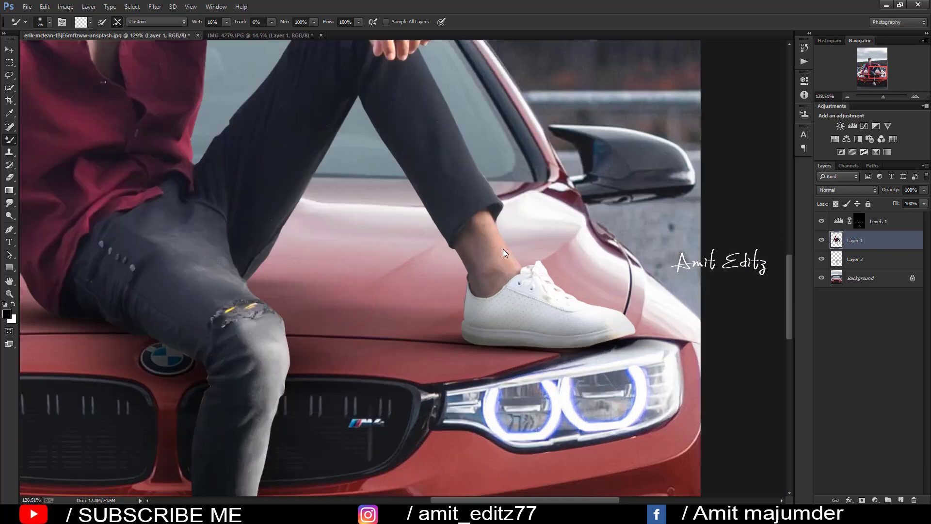
{"action": "left_click_drag", "start_coordinate": [486, 239], "coordinate": [475, 254]}
Zoom out to the whole man on the car and resize the mixer brush for the hand.
{"action": "left_click", "coordinate": [500, 261], "text": "ctrl+alt"}
{"action": "left_click", "coordinate": [219, 237], "text": "ctrl+alt"}
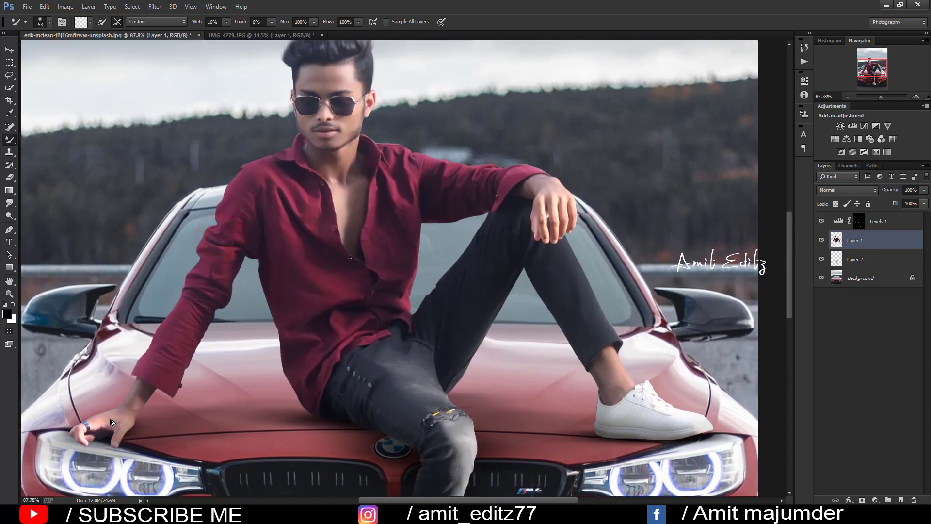
{"action": "scroll", "coordinate": [109, 418], "scroll_direction": "up", "scroll_amount": 3}
{"action": "mouse_move", "coordinate": [124, 423]}
{"action": "left_mouse_down"}
{"action": "mouse_move", "coordinate": [148, 390]}
{"action": "mouse_move", "coordinate": [178, 386]}
{"action": "left_mouse_up"}
{"action": "right_click", "coordinate": [166, 385]}
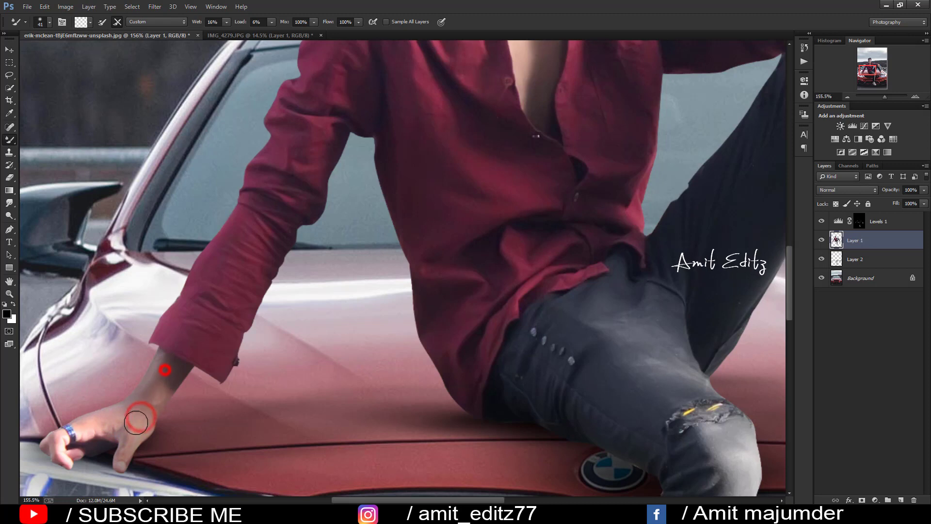
Load the man's outline from Layer 1 as a selection and pick a 65 px Brush Tool.
{"action": "left_click", "coordinate": [847, 261]}
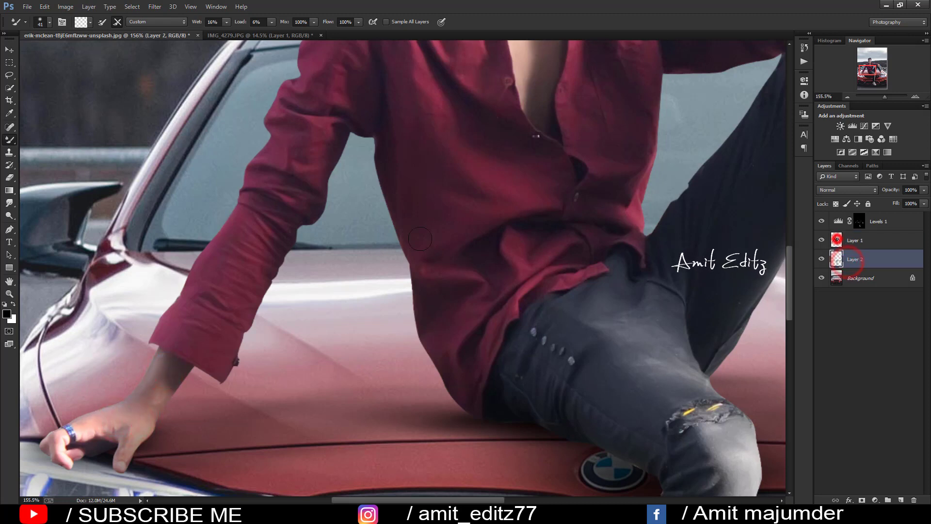
{"action": "left_click", "coordinate": [837, 239], "text": "ctrl"}
{"action": "right_click", "coordinate": [7, 140]}
{"action": "left_click", "coordinate": [40, 143]}
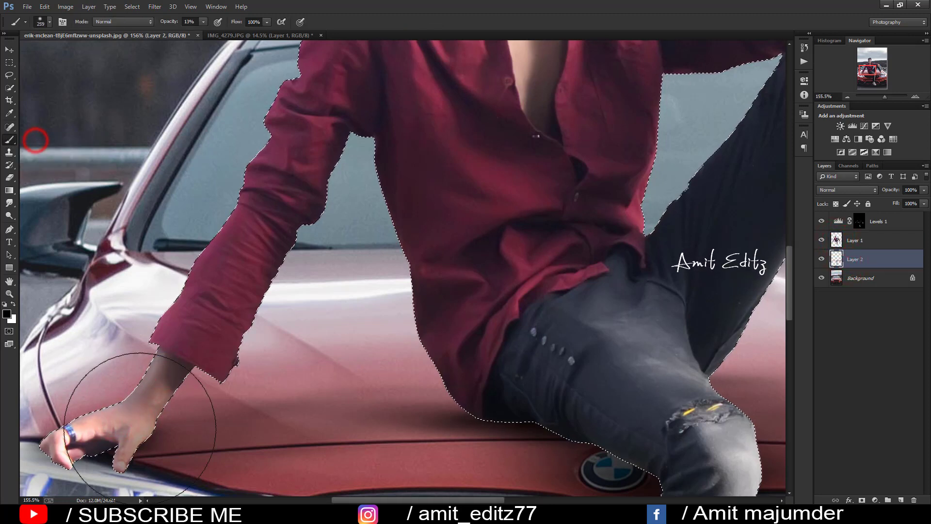
{"action": "left_click_drag", "start_coordinate": [104, 427], "coordinate": [129, 418]}
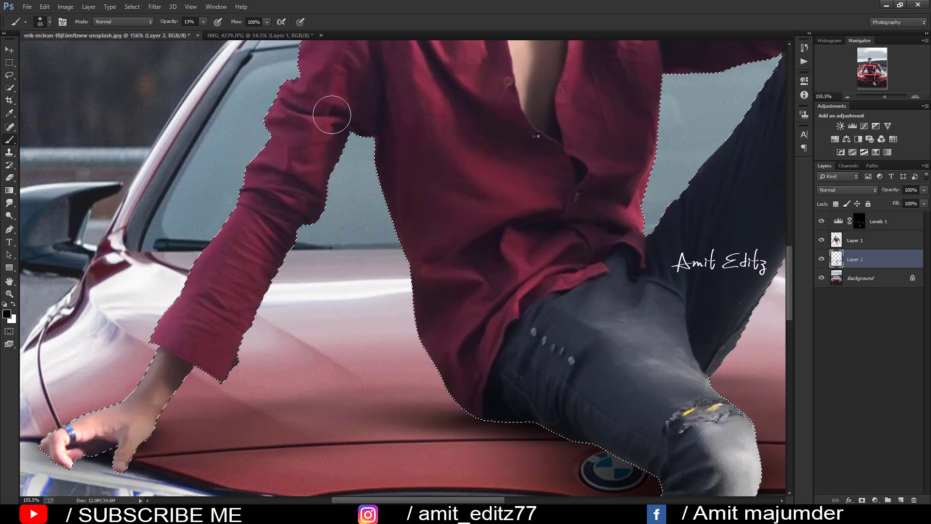
Paint the Levels 1 mask white at 13% over the hand and fingers, deselect, and fit the image.
{"action": "left_click", "coordinate": [859, 221]}
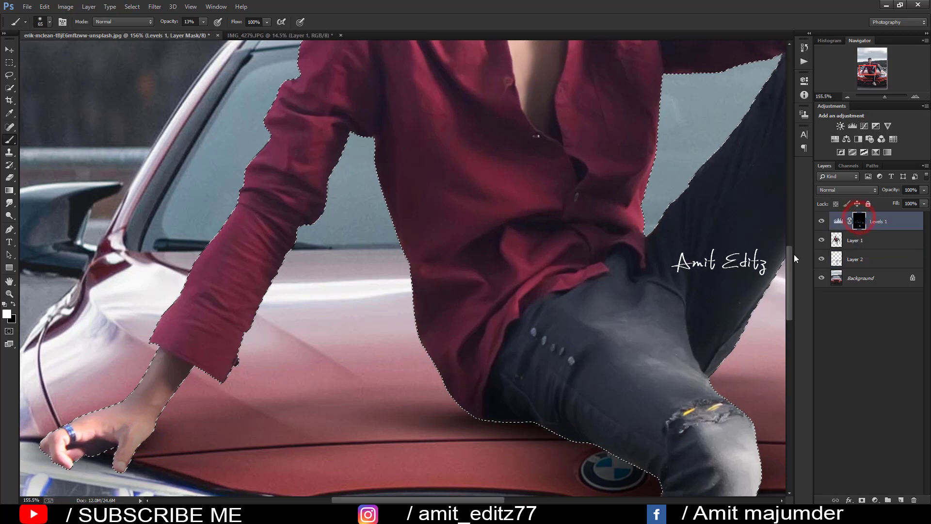
{"action": "left_click", "coordinate": [154, 438]}
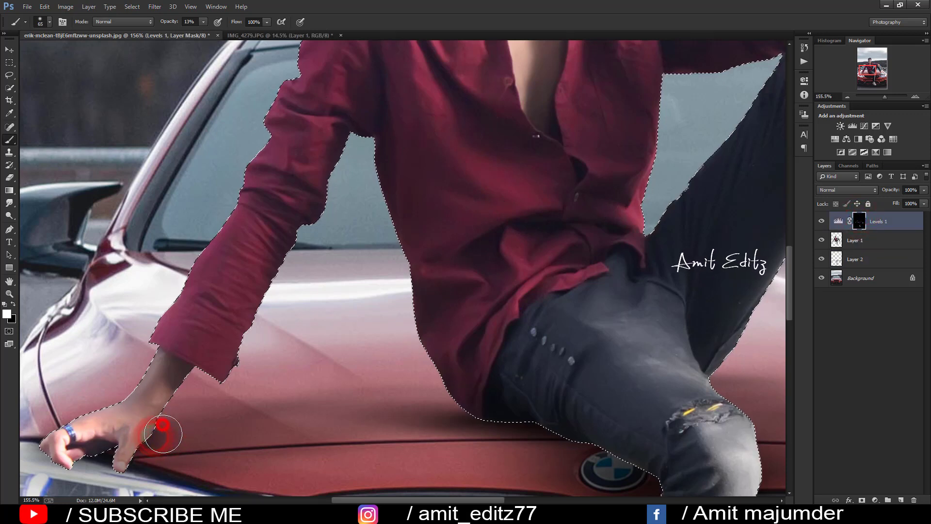
{"action": "left_click_drag", "start_coordinate": [155, 436], "coordinate": [139, 469]}
{"action": "left_click", "coordinate": [156, 437]}
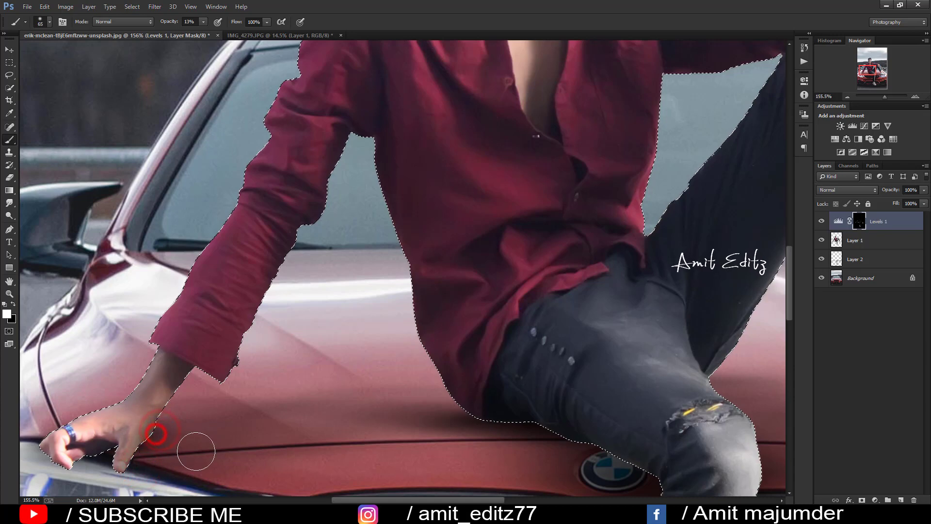
{"action": "key", "text": "ctrl+d"}
{"action": "key", "text": "ctrl+0"}
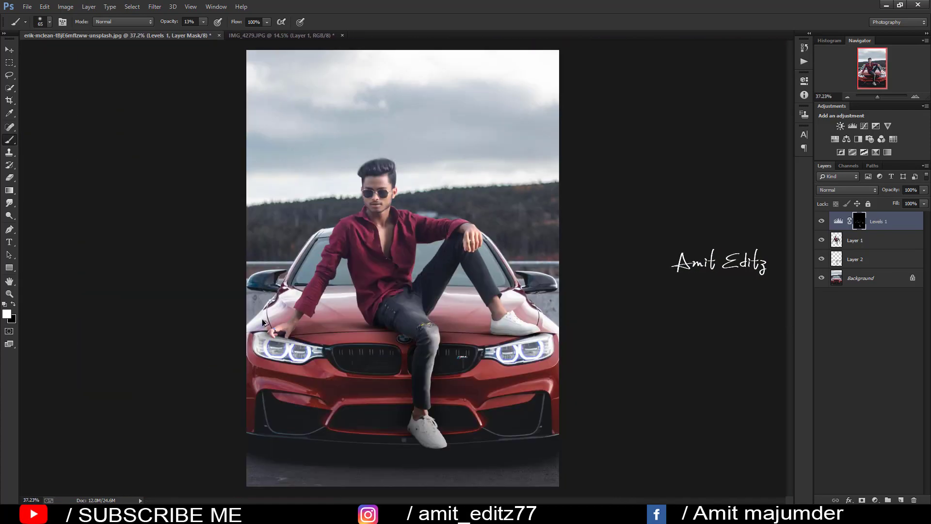
Add a new Overlay-mode layer, reset the colours and load the man's outline as a selection.
{"action": "scroll", "coordinate": [351, 218], "scroll_direction": "up", "scroll_amount": 3}
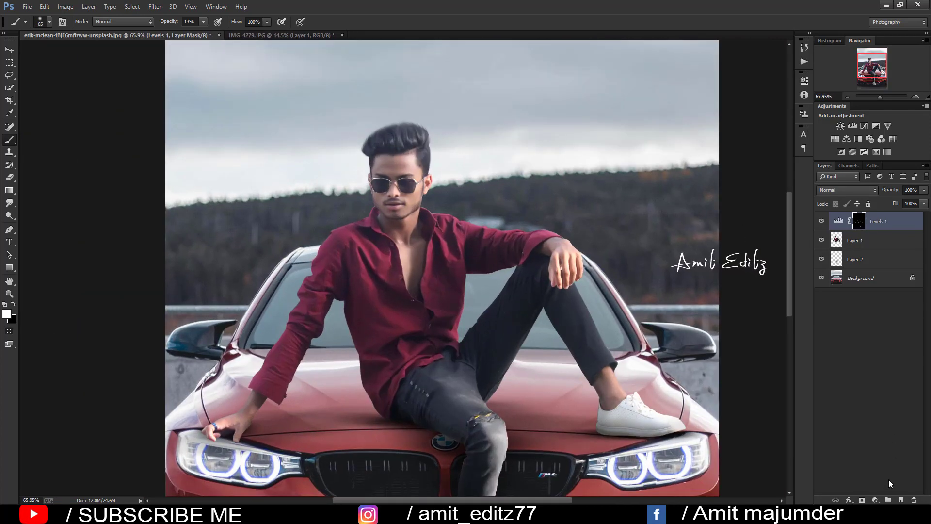
{"action": "left_click", "coordinate": [899, 500]}
{"action": "key", "text": "x"}
{"action": "left_click", "coordinate": [837, 192]}
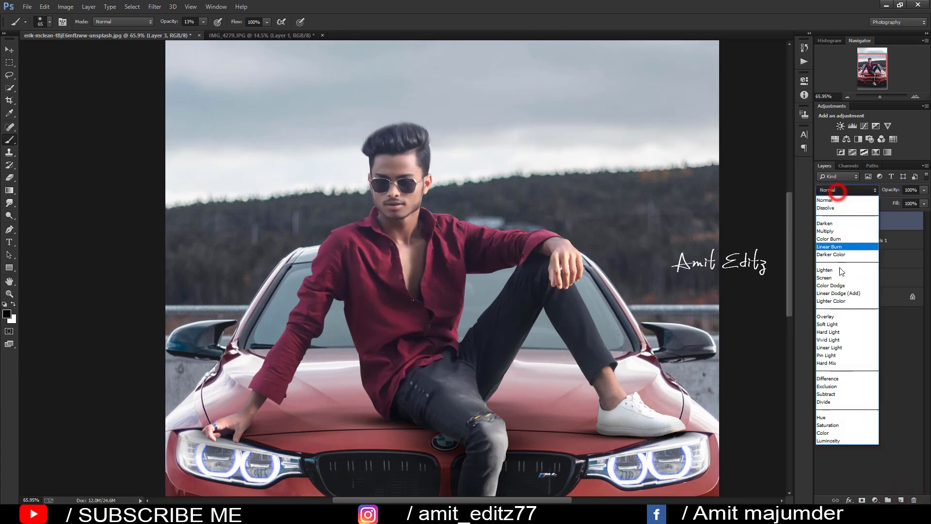
{"action": "left_click", "coordinate": [832, 316]}
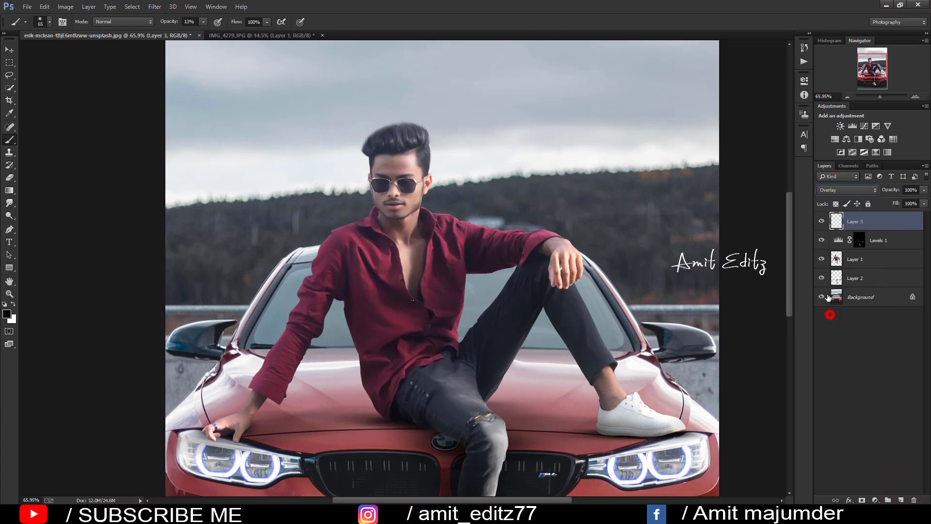
{"action": "left_click", "coordinate": [837, 259], "text": "ctrl"}
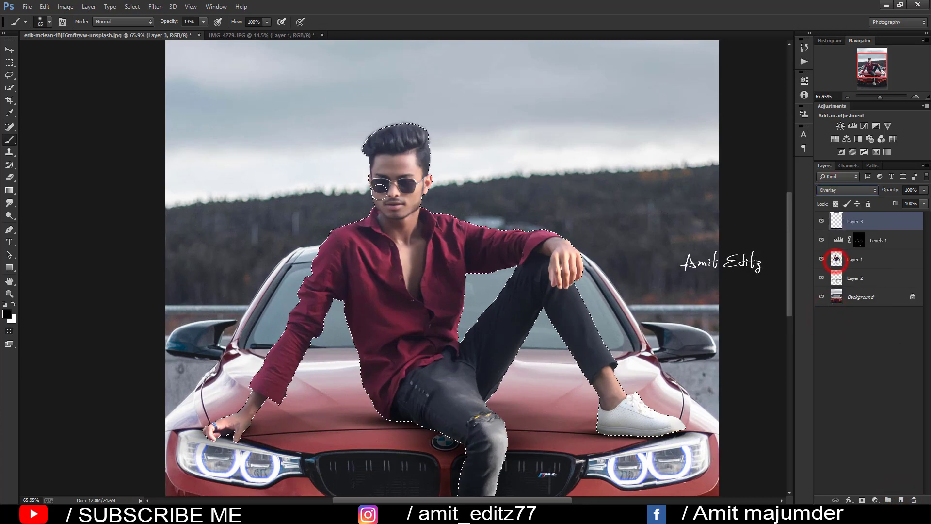
{"action": "left_click", "coordinate": [565, 159], "text": "alt"}
Paint soft white highlights with 22 px then 9 px brushes along the neck, shoulder, sleeve and hand edges.
{"action": "scroll", "coordinate": [566, 158], "scroll_direction": "up", "scroll_amount": 2}
{"action": "scroll", "coordinate": [364, 173], "scroll_direction": "up", "scroll_amount": 2}
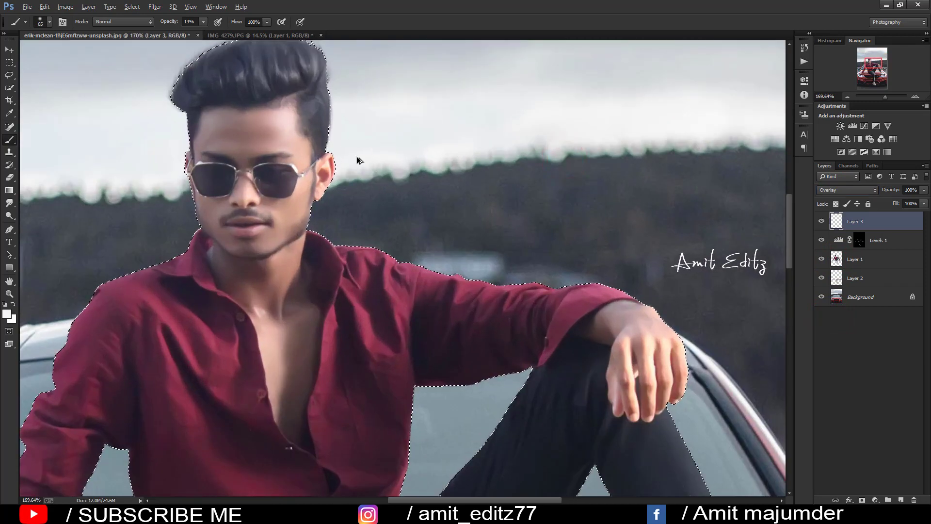
{"action": "scroll", "coordinate": [342, 159], "scroll_direction": "up", "scroll_amount": 2}
{"action": "left_click_drag", "start_coordinate": [342, 159], "coordinate": [316, 141]}
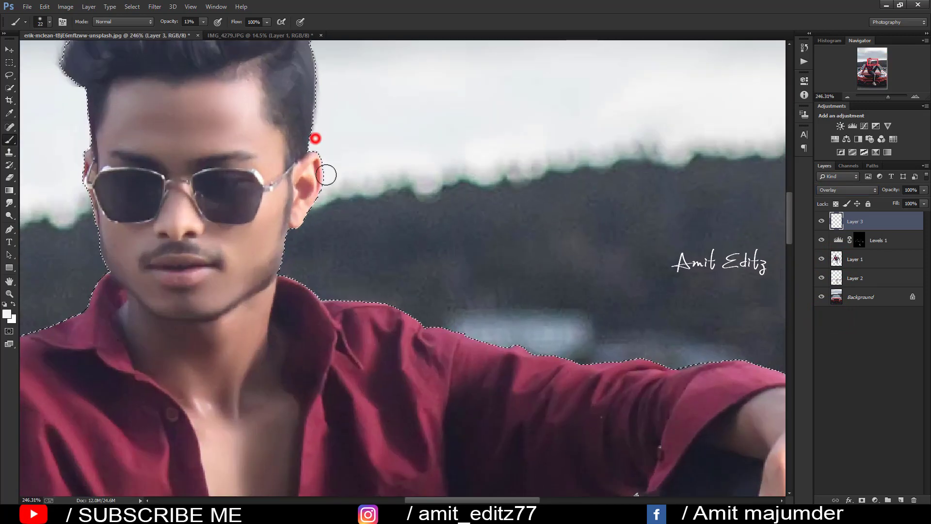
{"action": "left_click_drag", "start_coordinate": [293, 260], "coordinate": [295, 280]}
{"action": "type", "text": "53"}
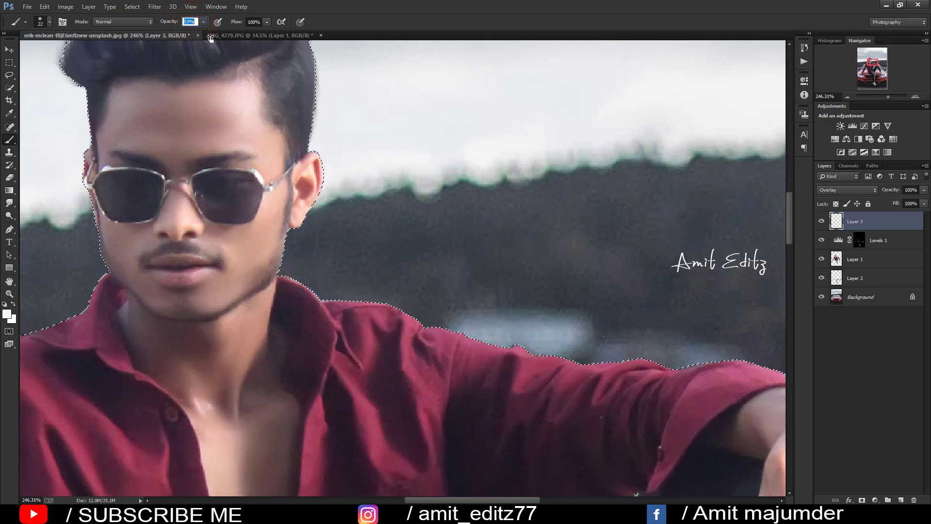
{"action": "left_click_drag", "start_coordinate": [292, 271], "coordinate": [327, 297]}
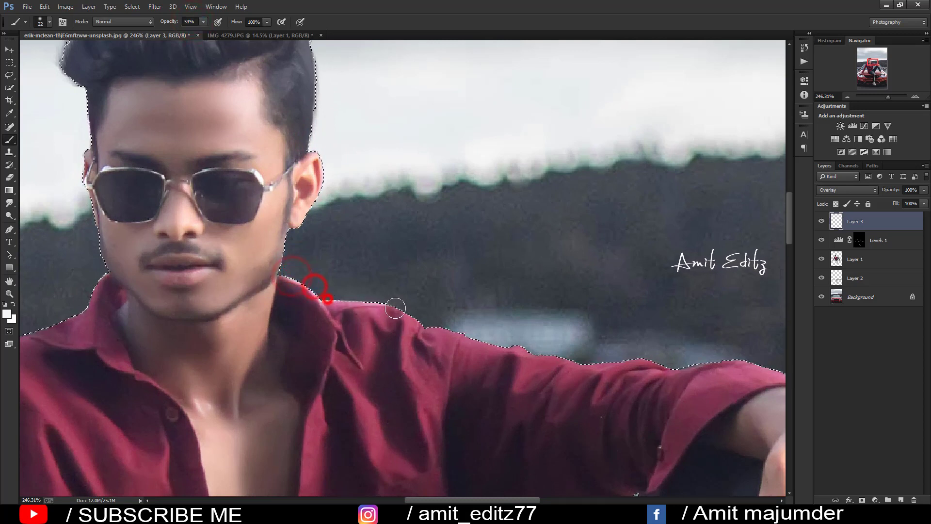
{"action": "mouse_move", "coordinate": [396, 309]}
{"action": "left_mouse_down"}
{"action": "mouse_move", "coordinate": [530, 349]}
{"action": "mouse_move", "coordinate": [318, 228]}
{"action": "mouse_move", "coordinate": [407, 248]}
{"action": "left_mouse_up"}
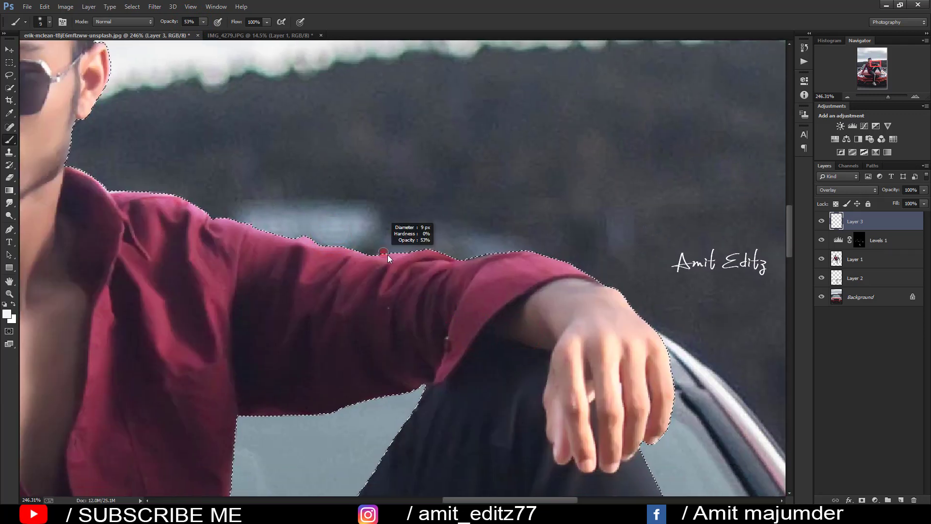
{"action": "left_click_drag", "start_coordinate": [385, 254], "coordinate": [407, 250]}
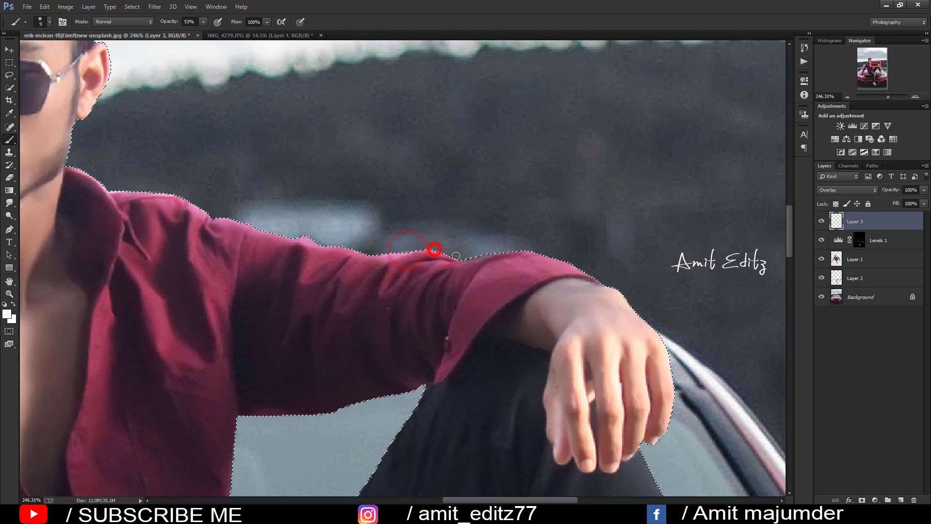
{"action": "left_click_drag", "start_coordinate": [456, 255], "coordinate": [568, 259]}
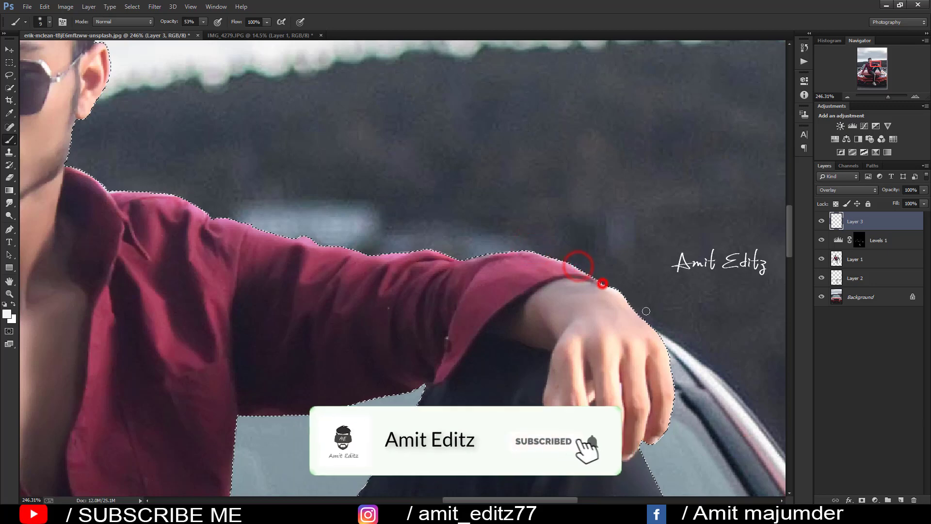
{"action": "left_click_drag", "start_coordinate": [605, 286], "coordinate": [440, 193]}
{"action": "left_click", "coordinate": [433, 197]}
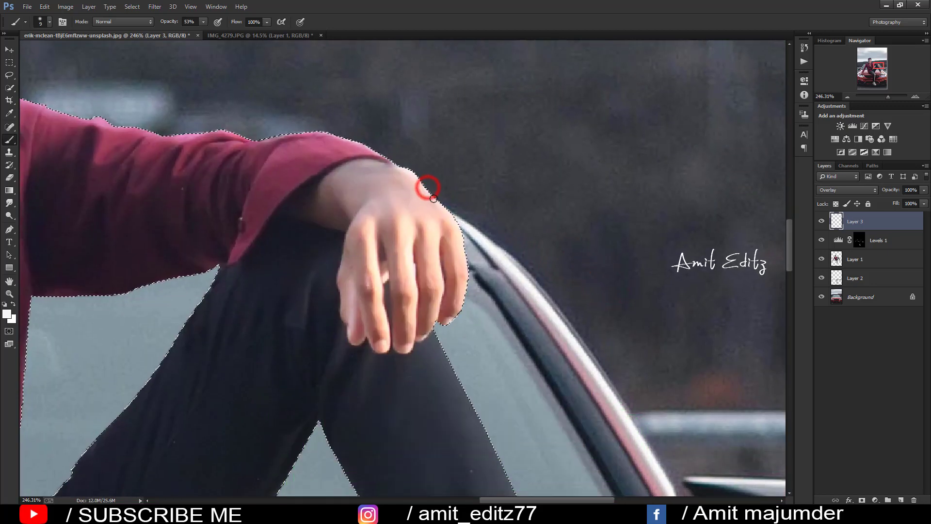
Paint white highlights down the raised leg's edge and ankle.
{"action": "scroll", "coordinate": [448, 271], "scroll_direction": "down", "scroll_amount": 3}
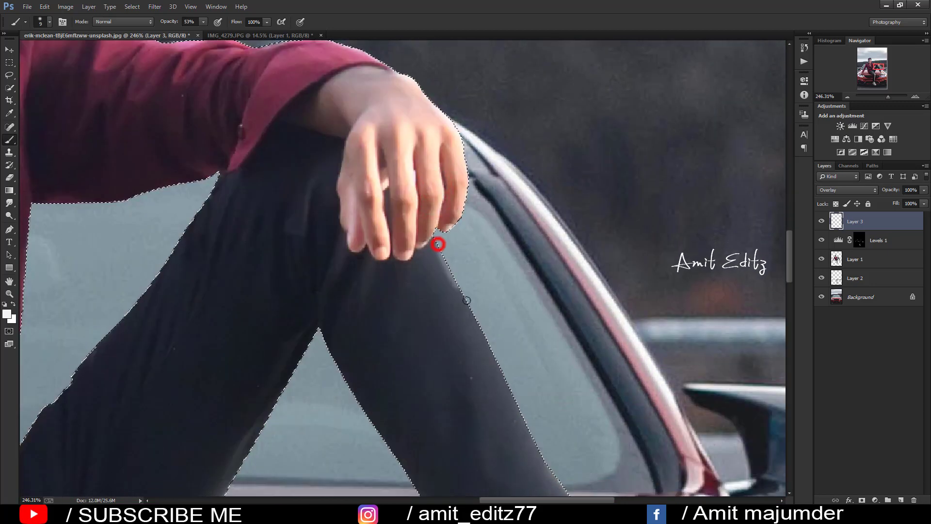
{"action": "left_click_drag", "start_coordinate": [469, 303], "coordinate": [369, 155]}
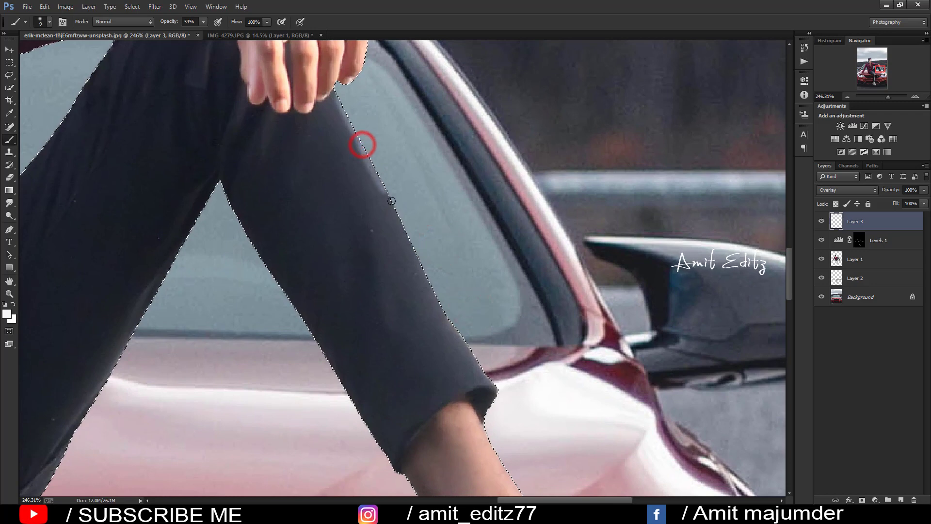
{"action": "left_click_drag", "start_coordinate": [416, 252], "coordinate": [365, 143]}
{"action": "left_click_drag", "start_coordinate": [352, 110], "coordinate": [406, 217]}
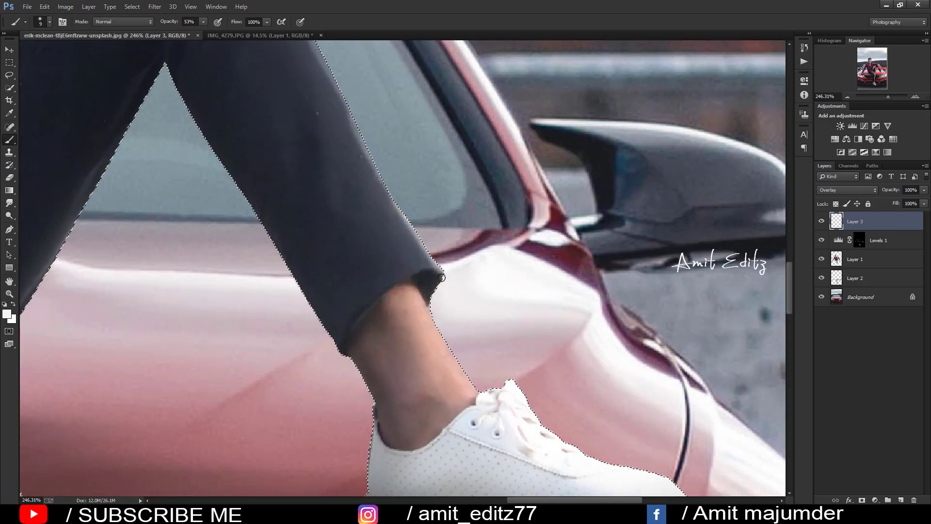
{"action": "left_click_drag", "start_coordinate": [418, 262], "coordinate": [376, 132]}
{"action": "left_click_drag", "start_coordinate": [393, 165], "coordinate": [423, 238]}
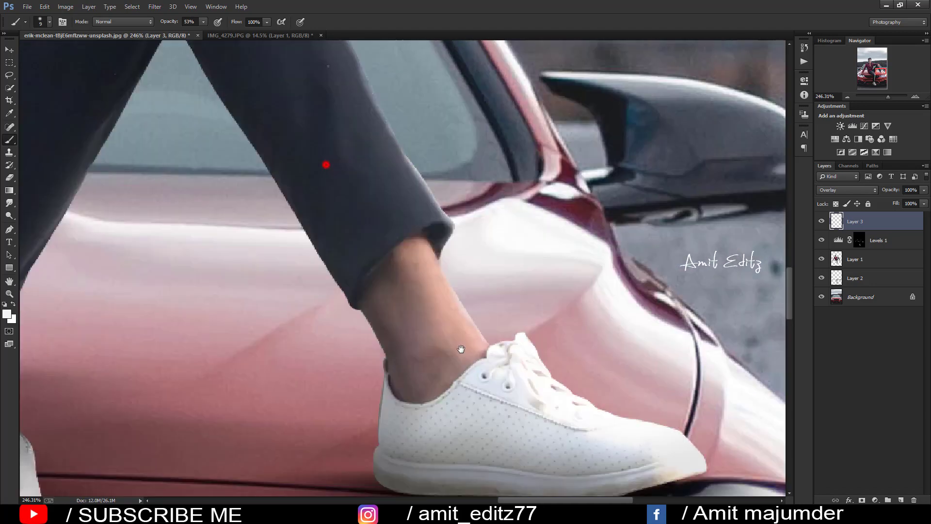
Brighten the other leg's edge from the knee down toward the shoe by the grille.
{"action": "left_click_drag", "start_coordinate": [326, 162], "coordinate": [314, 304]}
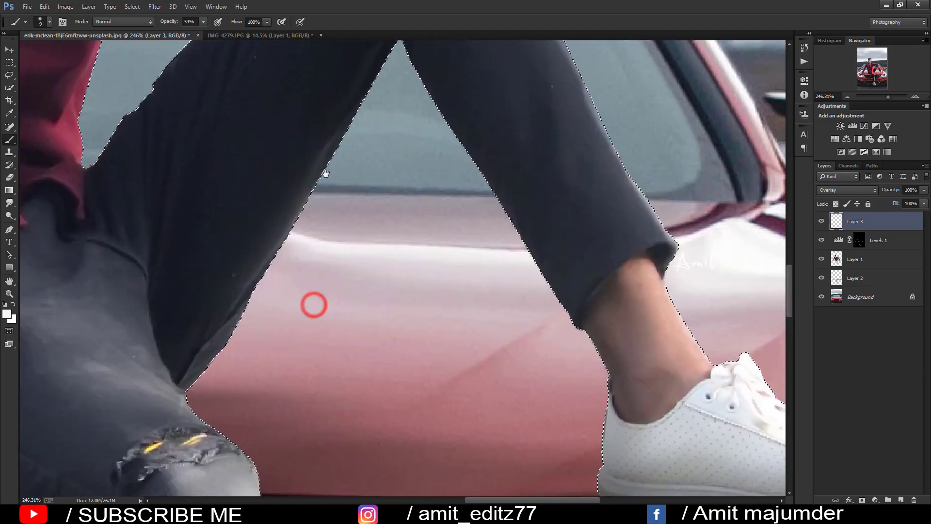
{"action": "scroll", "coordinate": [291, 219], "scroll_direction": "down", "scroll_amount": 2}
{"action": "scroll", "coordinate": [185, 292], "scroll_direction": "down", "scroll_amount": 2}
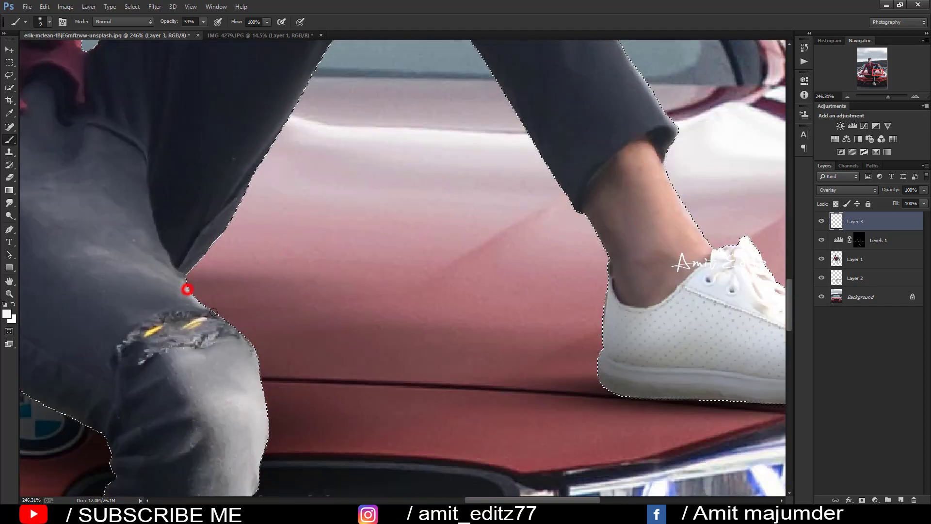
{"action": "left_click_drag", "start_coordinate": [256, 339], "coordinate": [293, 179]}
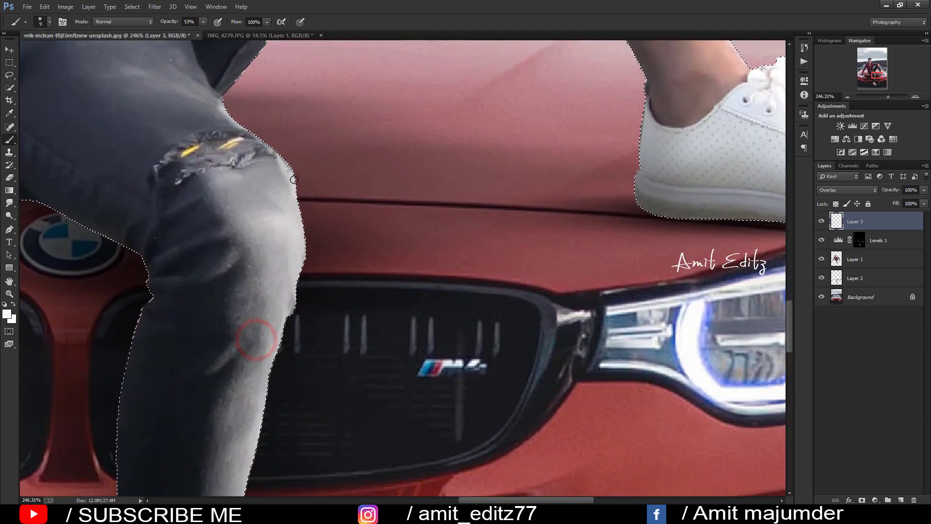
{"action": "left_click_drag", "start_coordinate": [288, 279], "coordinate": [338, 152]}
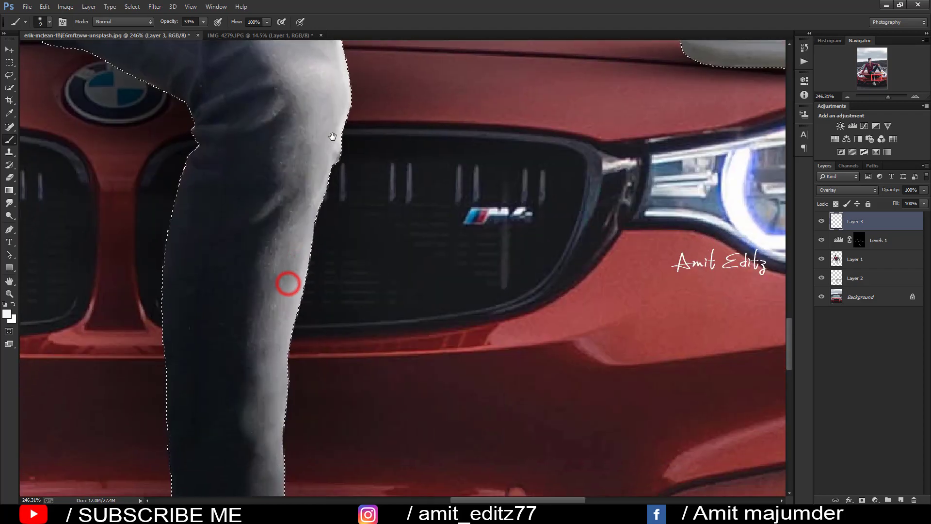
{"action": "left_click_drag", "start_coordinate": [322, 199], "coordinate": [314, 243]}
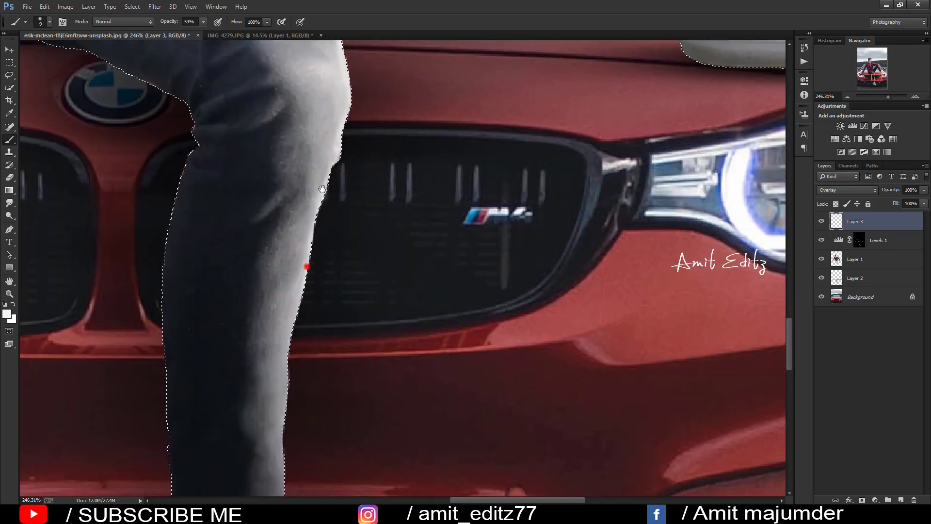
{"action": "left_click_drag", "start_coordinate": [323, 189], "coordinate": [344, 51]}
{"action": "left_click_drag", "start_coordinate": [326, 153], "coordinate": [305, 291]}
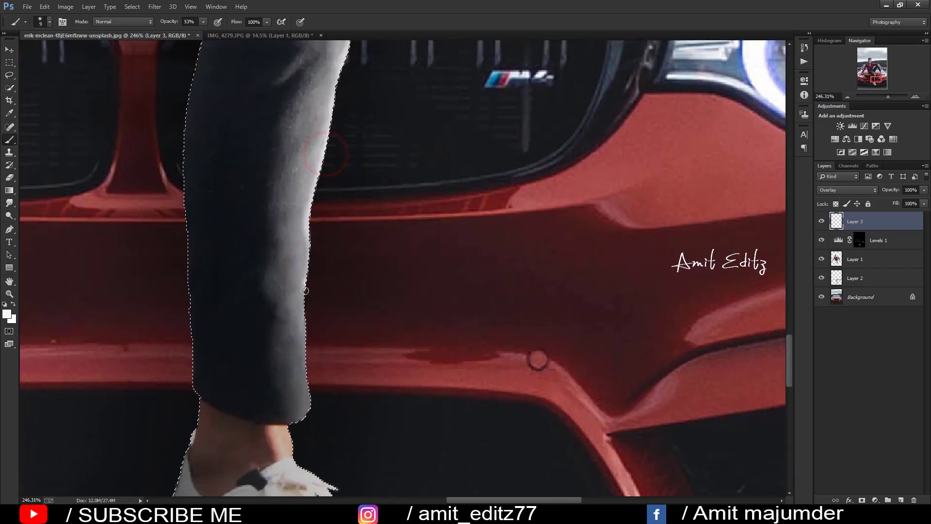
{"action": "scroll", "coordinate": [349, 320], "scroll_direction": "down", "scroll_amount": 3}
{"action": "left_click_drag", "start_coordinate": [305, 236], "coordinate": [306, 250]}
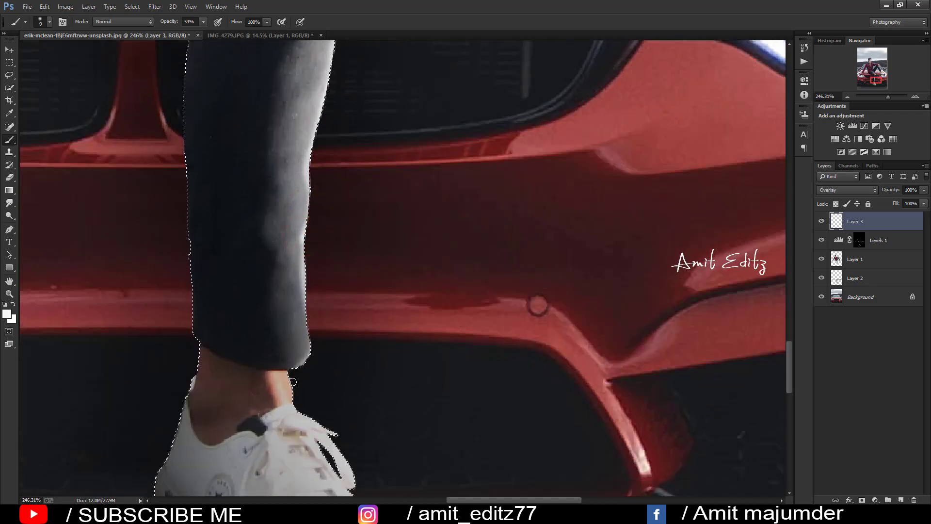
Brighten the shirt's edges where they meet the sky.
{"action": "scroll", "coordinate": [315, 419], "scroll_direction": "down", "scroll_amount": 5}
{"action": "left_click_drag", "start_coordinate": [332, 266], "coordinate": [312, 436]}
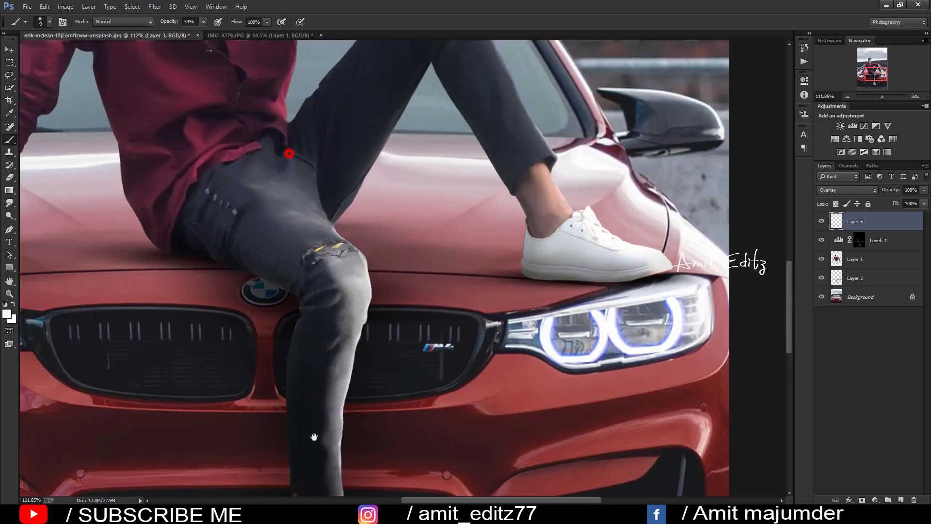
{"action": "scroll", "coordinate": [269, 235], "scroll_direction": "up", "scroll_amount": 2}
{"action": "scroll", "coordinate": [269, 234], "scroll_direction": "up", "scroll_amount": 2}
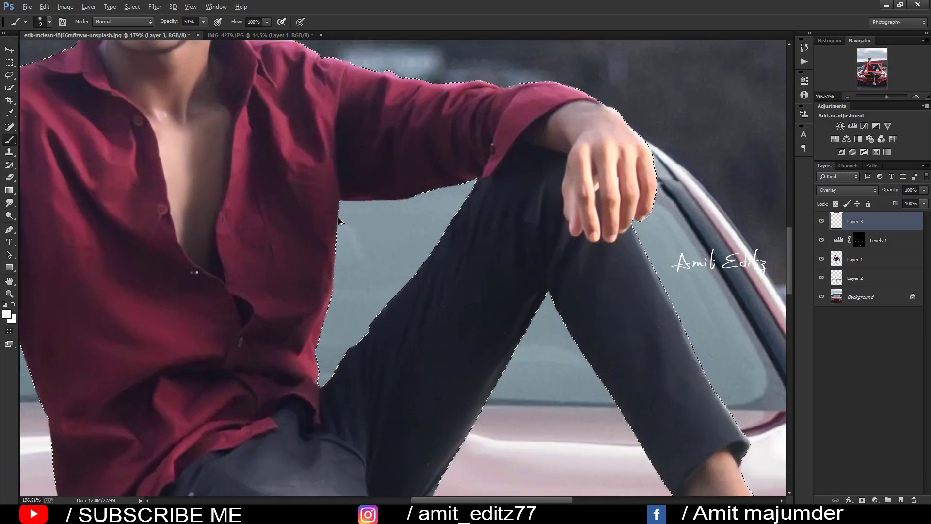
{"action": "scroll", "coordinate": [339, 221], "scroll_direction": "up", "scroll_amount": 2}
{"action": "left_click_drag", "start_coordinate": [339, 208], "coordinate": [311, 449]}
{"action": "left_click_drag", "start_coordinate": [297, 255], "coordinate": [311, 381]}
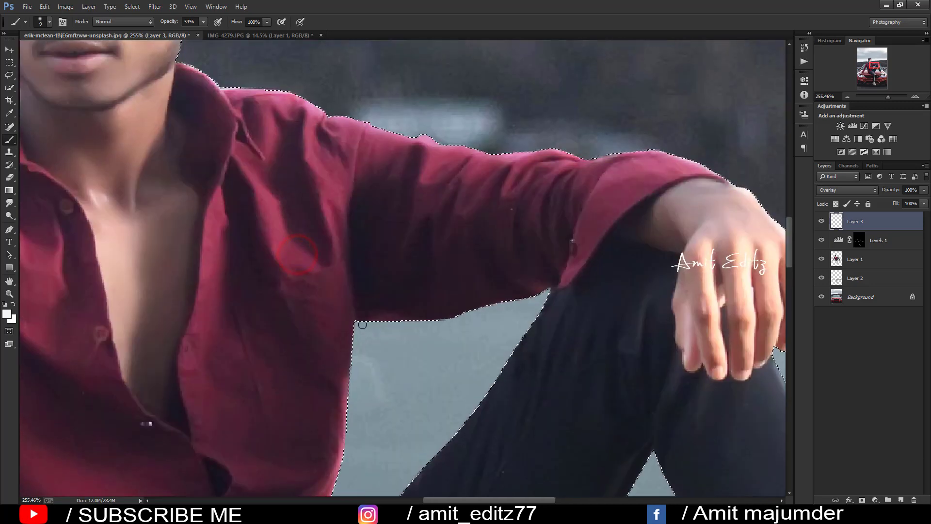
{"action": "left_click_drag", "start_coordinate": [355, 329], "coordinate": [346, 383]}
Deselect and reselect the man's outline while panning over the leg, hood and grille.
{"action": "left_click_drag", "start_coordinate": [273, 206], "coordinate": [416, 415]}
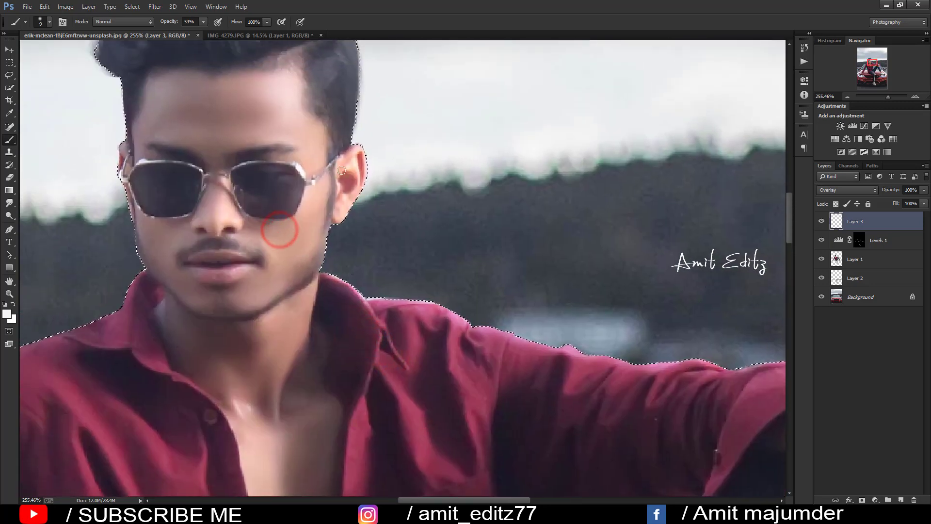
{"action": "scroll", "coordinate": [156, 305], "scroll_direction": "down", "scroll_amount": 5}
{"action": "scroll", "coordinate": [180, 322], "scroll_direction": "up", "scroll_amount": 1}
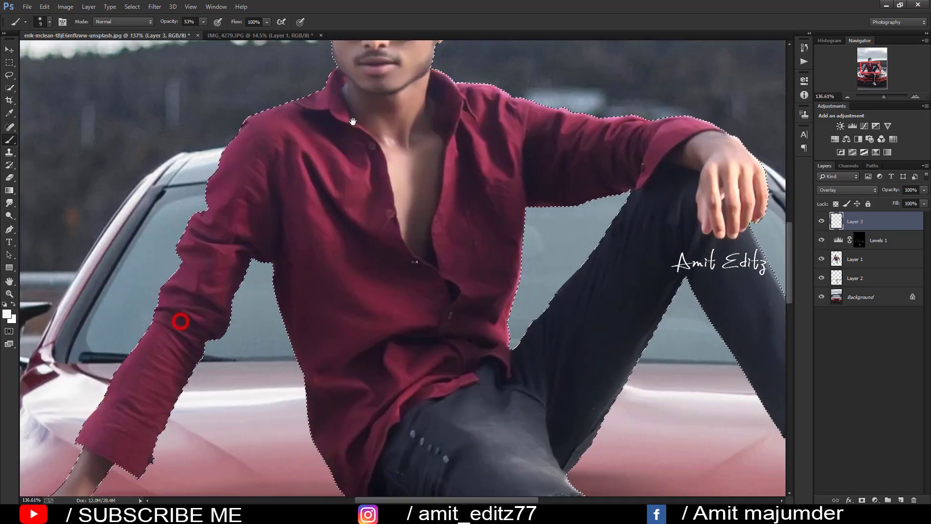
{"action": "scroll", "coordinate": [354, 125], "scroll_direction": "down", "scroll_amount": 2}
{"action": "scroll", "coordinate": [354, 126], "scroll_direction": "down", "scroll_amount": 1}
{"action": "scroll", "coordinate": [354, 121], "scroll_direction": "down", "scroll_amount": 1}
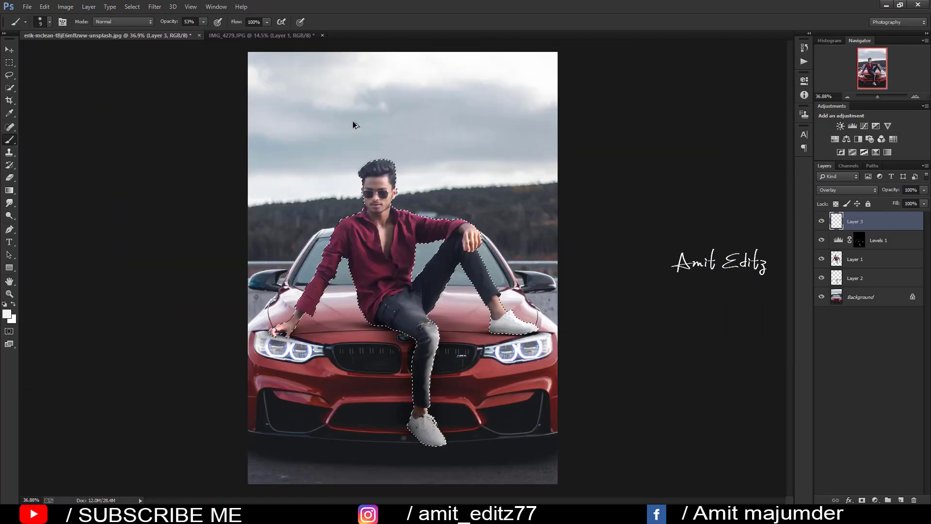
{"action": "scroll", "coordinate": [407, 209], "scroll_direction": "up", "scroll_amount": 3}
{"action": "scroll", "coordinate": [400, 239], "scroll_direction": "up", "scroll_amount": 4}
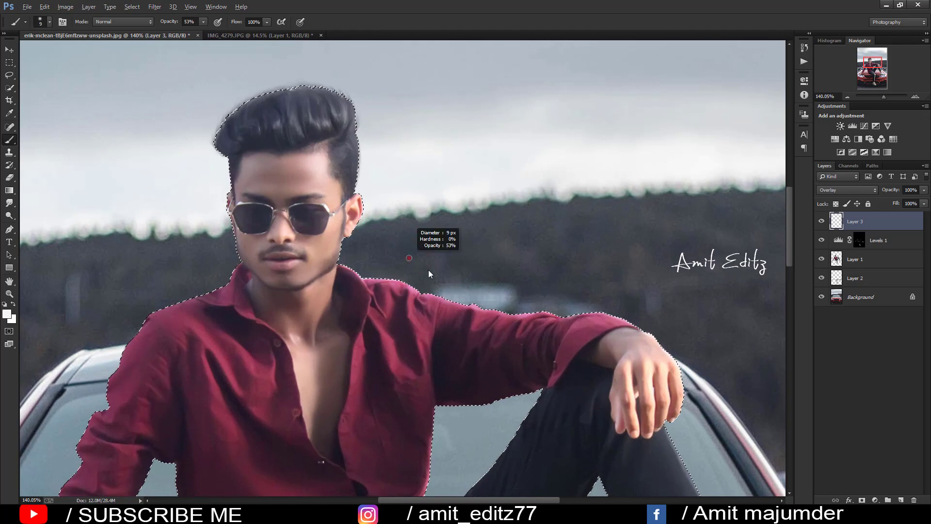
{"action": "key", "text": "ctrl+d"}
{"action": "left_click_drag", "start_coordinate": [511, 267], "coordinate": [167, 44]}
{"action": "key", "text": "ctrl+shift+d"}
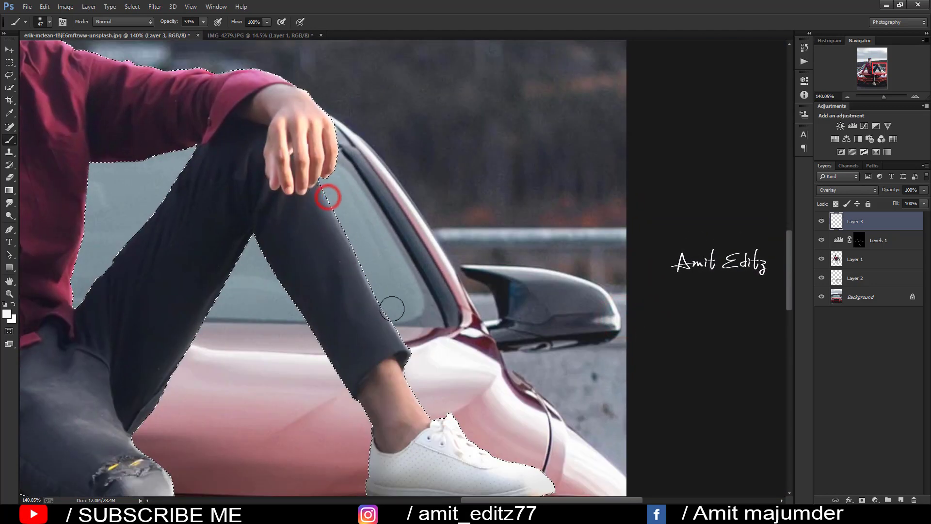
{"action": "left_click_drag", "start_coordinate": [392, 308], "coordinate": [369, 167]}
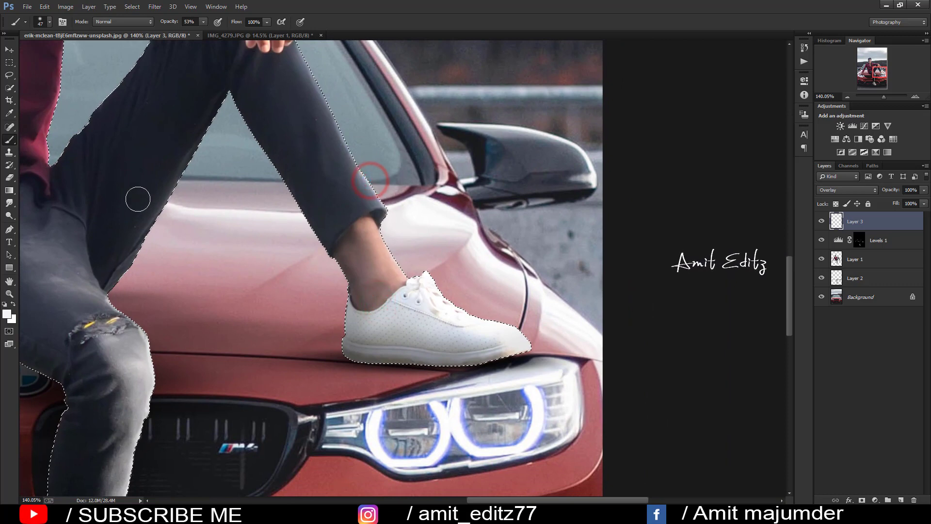
{"action": "mouse_move", "coordinate": [121, 302]}
{"action": "left_mouse_down"}
{"action": "mouse_move", "coordinate": [230, 191]}
{"action": "mouse_move", "coordinate": [223, 204]}
{"action": "left_mouse_up"}
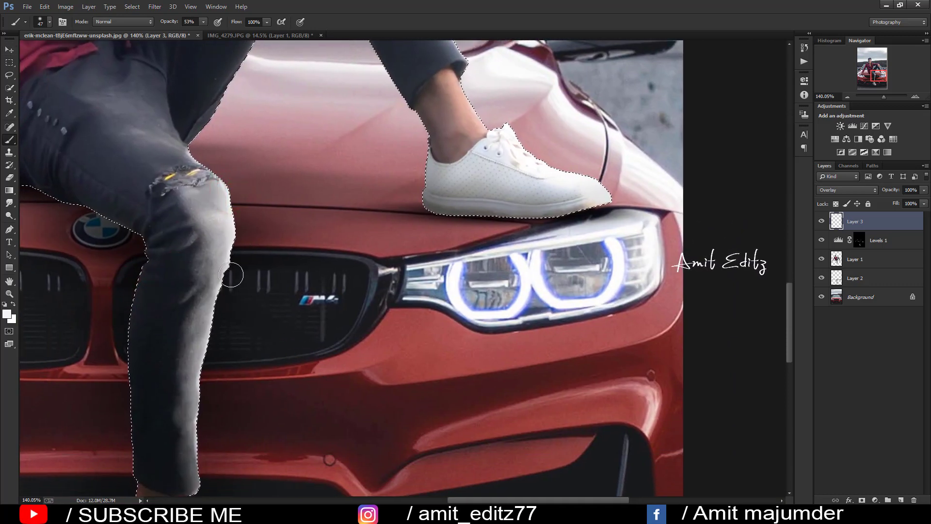
{"action": "scroll", "coordinate": [242, 367], "scroll_direction": "down", "scroll_amount": 5}
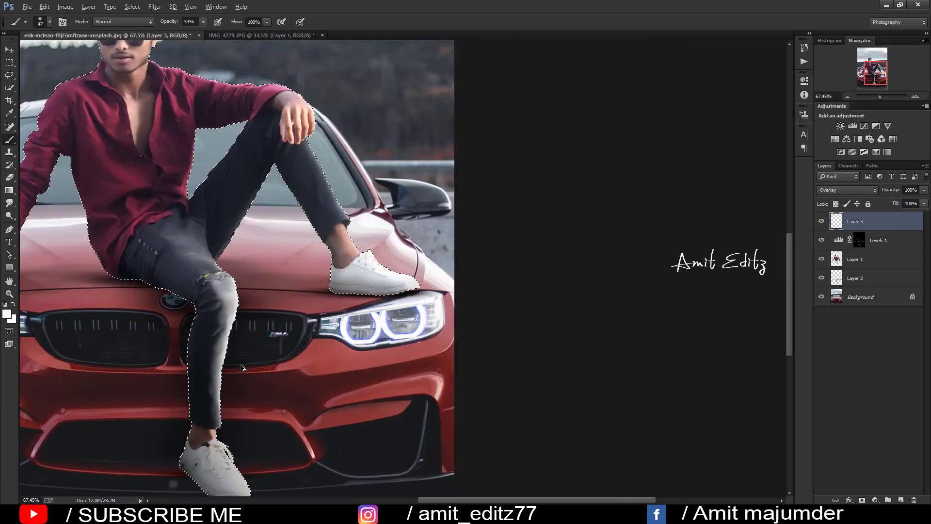
{"action": "scroll", "coordinate": [301, 342], "scroll_direction": "down", "scroll_amount": 3}
Stamp all visible layers into a new merged Layer 4.
{"action": "scroll", "coordinate": [301, 342], "scroll_direction": "down", "scroll_amount": 2}
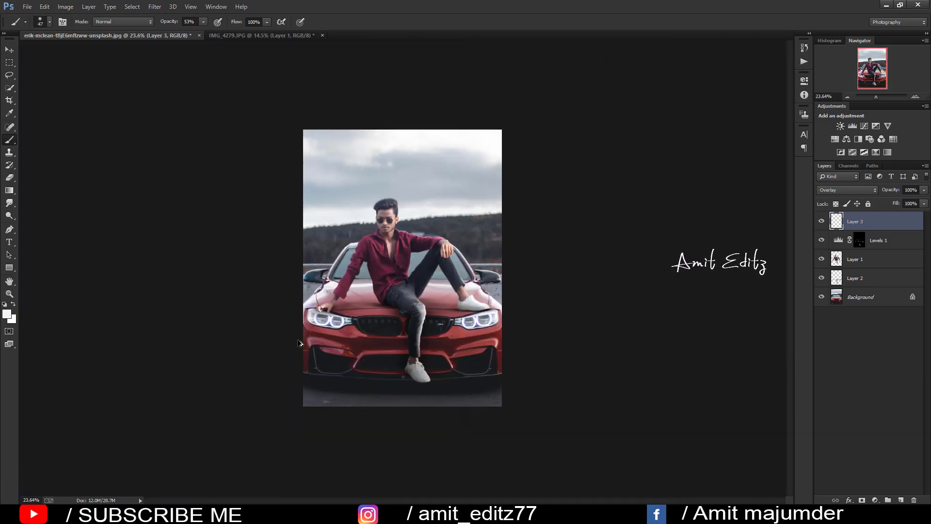
{"action": "scroll", "coordinate": [409, 266], "scroll_direction": "up", "scroll_amount": 2}
{"action": "scroll", "coordinate": [410, 266], "scroll_direction": "up", "scroll_amount": 2}
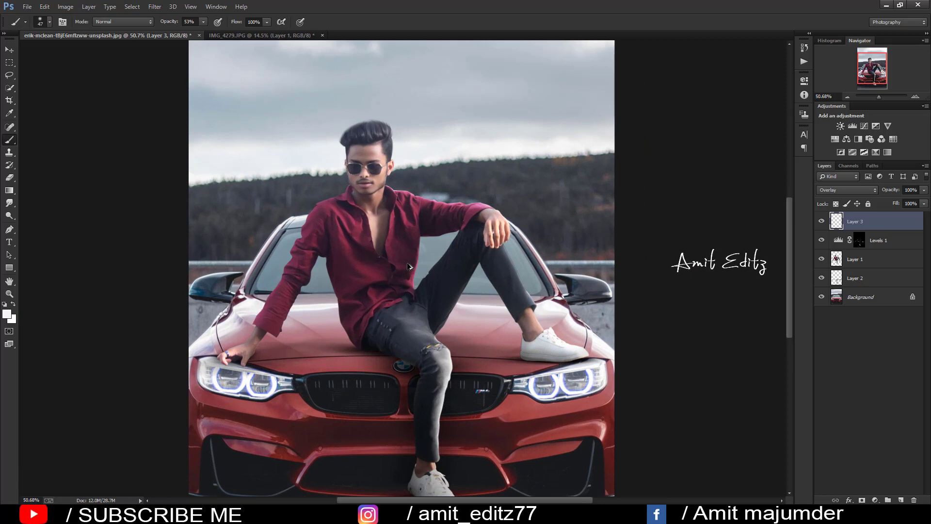
{"action": "scroll", "coordinate": [410, 266], "scroll_direction": "down", "scroll_amount": 2}
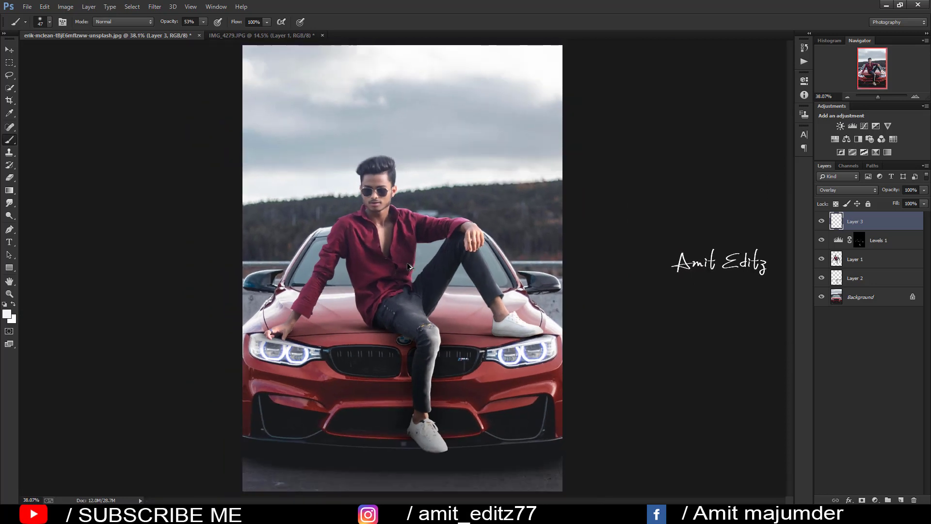
{"action": "scroll", "coordinate": [409, 266], "scroll_direction": "down", "scroll_amount": 1}
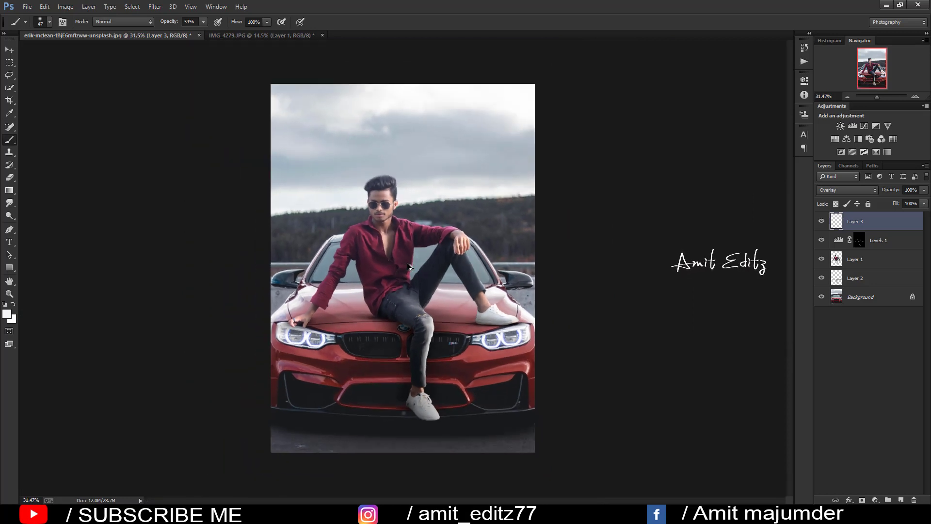
{"action": "key", "text": "ctrl+shift+alt+e"}
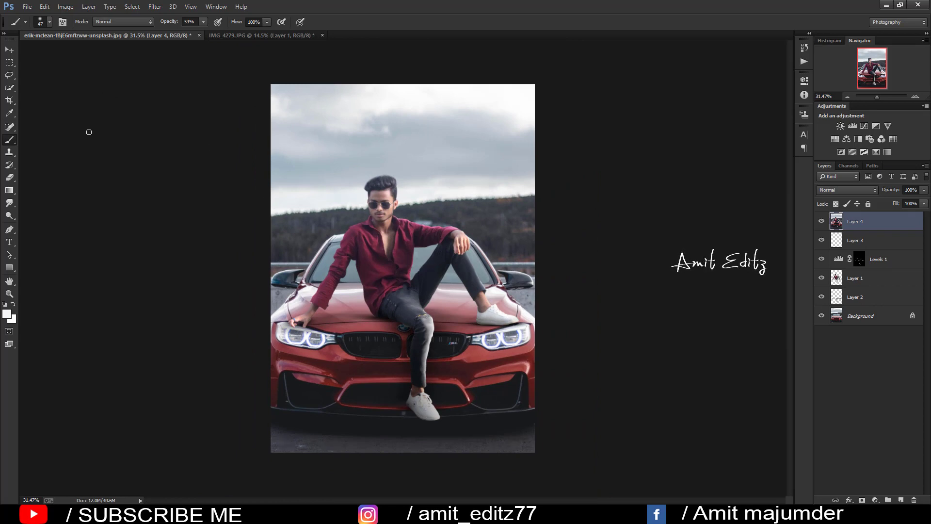
Duplicate Layer 4 as Layer 4 copy and launch the Camera Raw Filter on it.
{"action": "scroll", "coordinate": [210, 167], "scroll_direction": "up", "scroll_amount": 1}
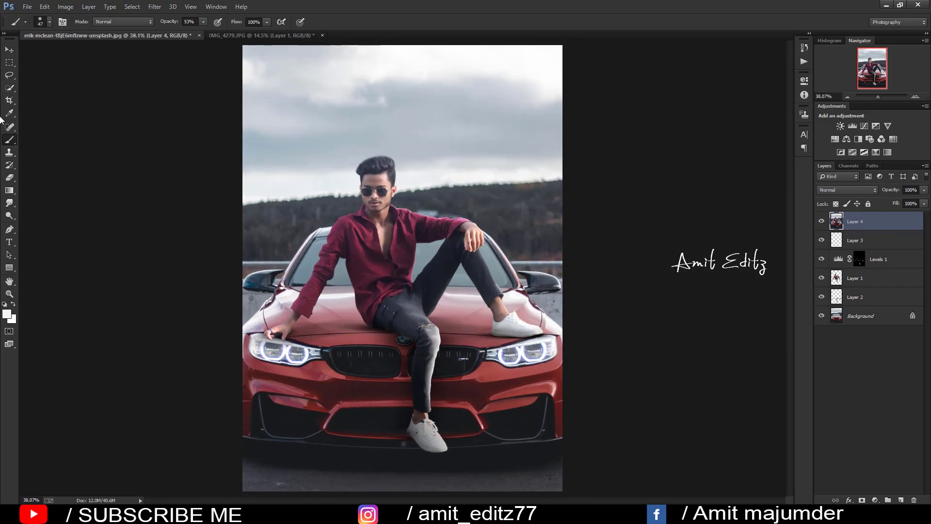
{"action": "left_click", "coordinate": [8, 100]}
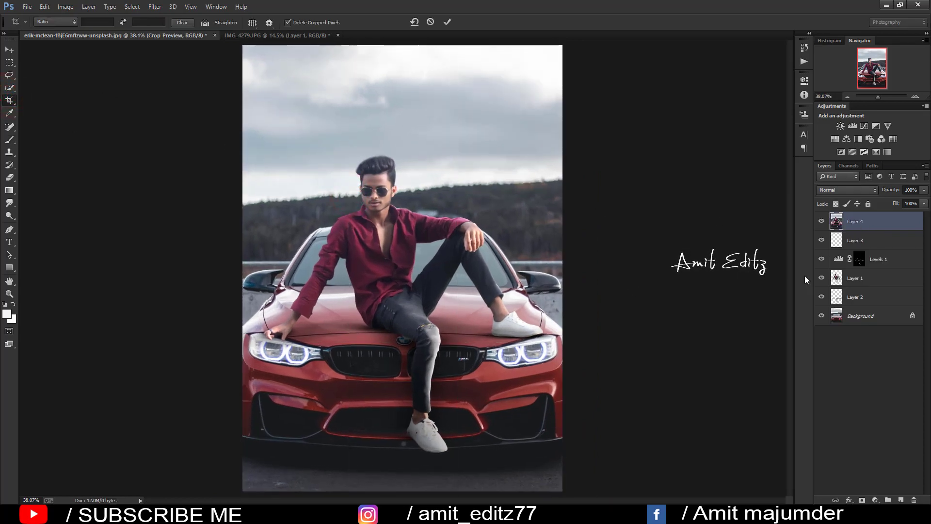
{"action": "left_click_drag", "start_coordinate": [854, 221], "coordinate": [901, 500]}
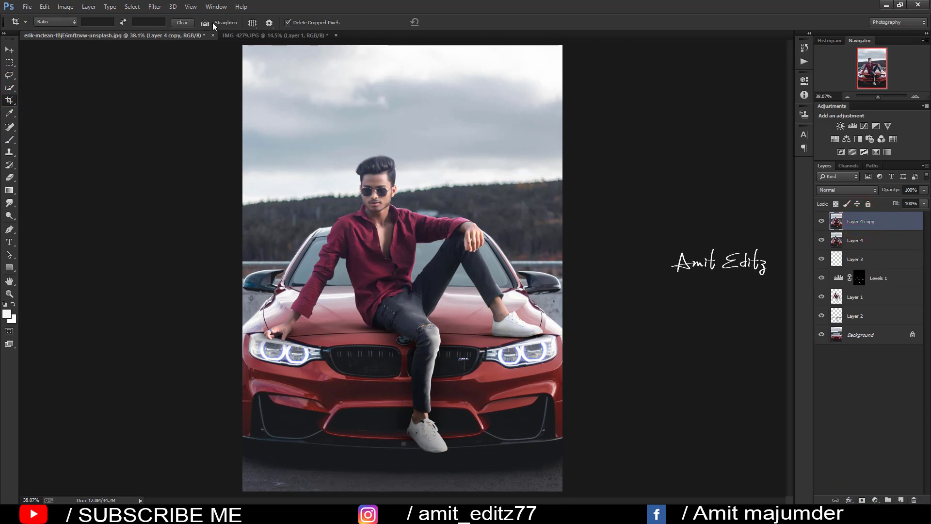
{"action": "left_click", "coordinate": [155, 7]}
{"action": "left_click", "coordinate": [172, 62]}
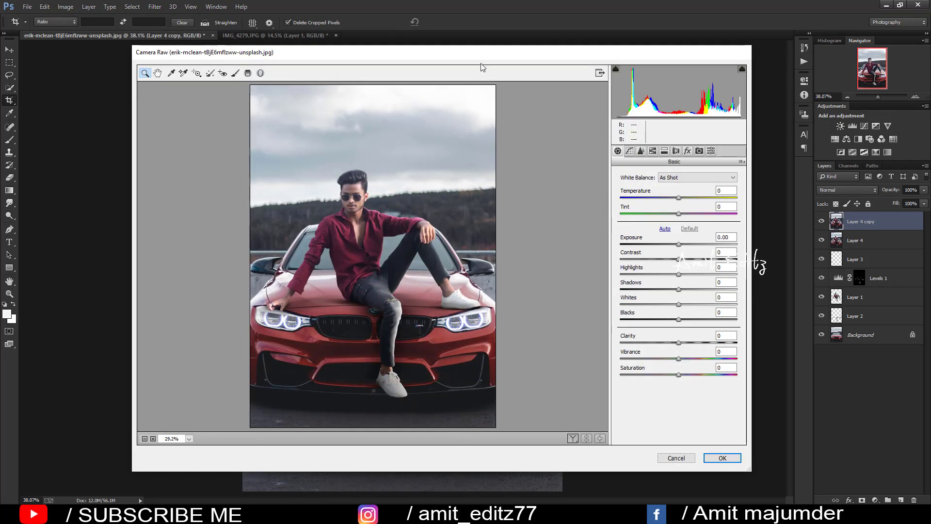
Set Contrast +19, Highlights +7, Shadows -9, Blacks +30 and add a little vibrance.
{"action": "left_click_drag", "start_coordinate": [483, 54], "coordinate": [459, 58]}
{"action": "left_click", "coordinate": [655, 262]}
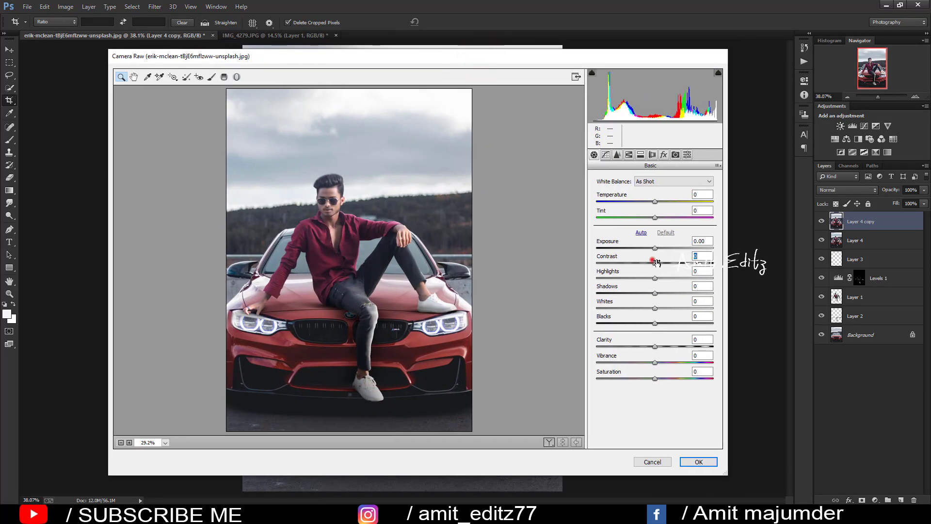
{"action": "left_click_drag", "start_coordinate": [656, 263], "coordinate": [662, 263]}
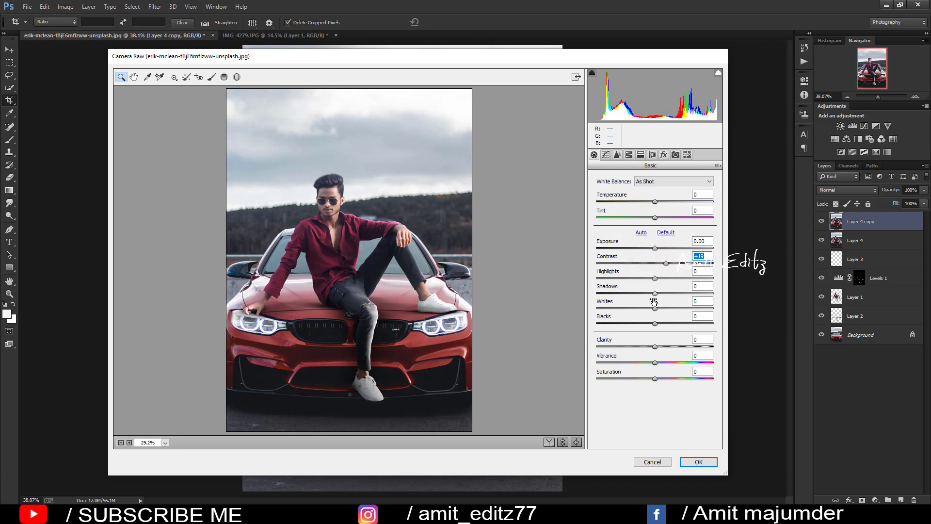
{"action": "mouse_move", "coordinate": [656, 295]}
{"action": "left_mouse_down"}
{"action": "mouse_move", "coordinate": [640, 294]}
{"action": "mouse_move", "coordinate": [655, 297]}
{"action": "mouse_move", "coordinate": [633, 278]}
{"action": "mouse_move", "coordinate": [658, 278]}
{"action": "left_mouse_up"}
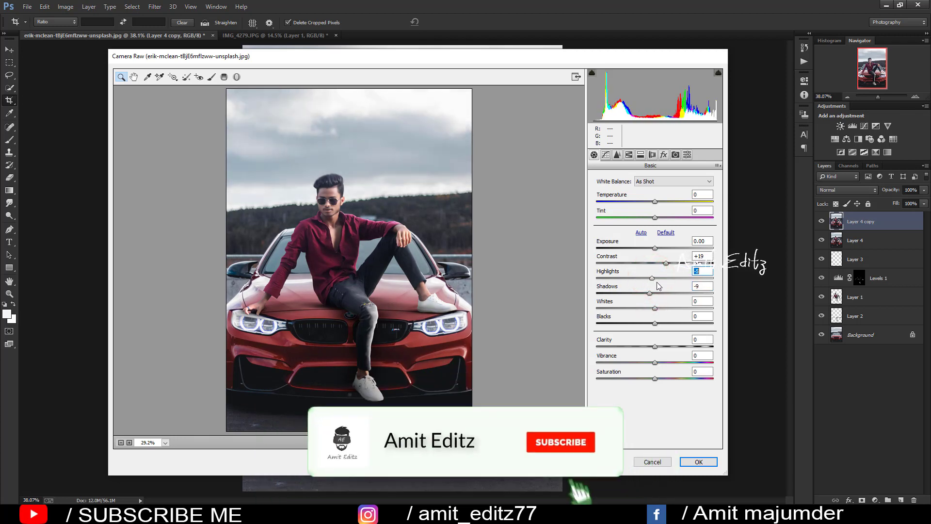
{"action": "left_click_drag", "start_coordinate": [654, 323], "coordinate": [659, 362]}
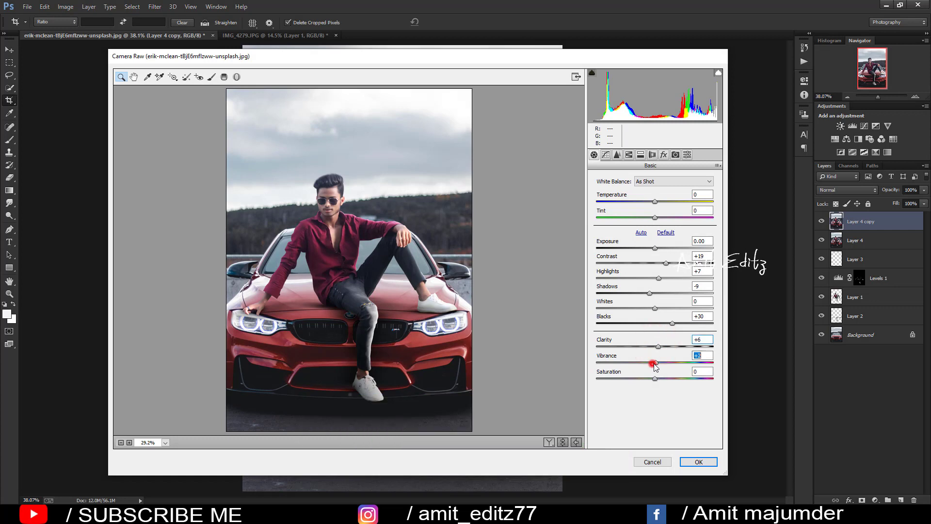
{"action": "left_click", "coordinate": [655, 378]}
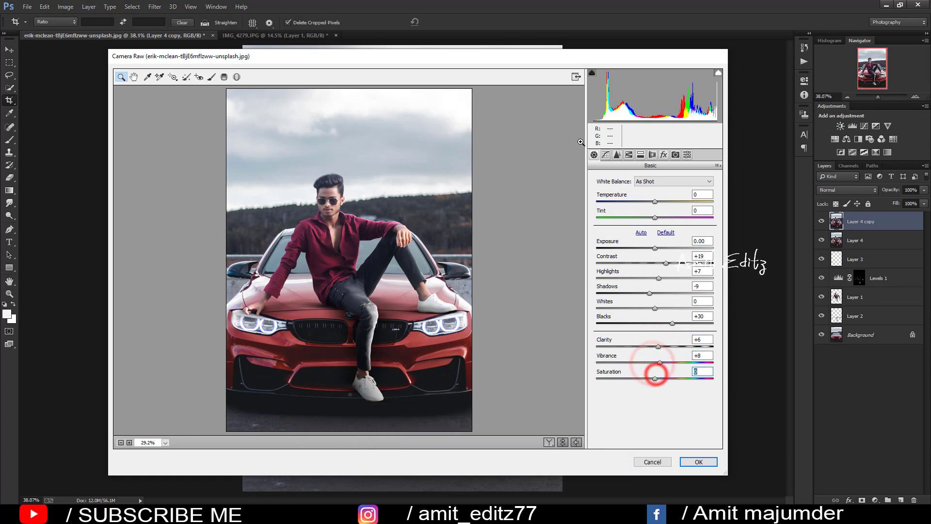
Raise the Oranges luminance and add a darkening corner vignette.
{"action": "left_click", "coordinate": [617, 154]}
{"action": "left_click", "coordinate": [651, 192]}
{"action": "left_click_drag", "start_coordinate": [655, 239], "coordinate": [670, 238]}
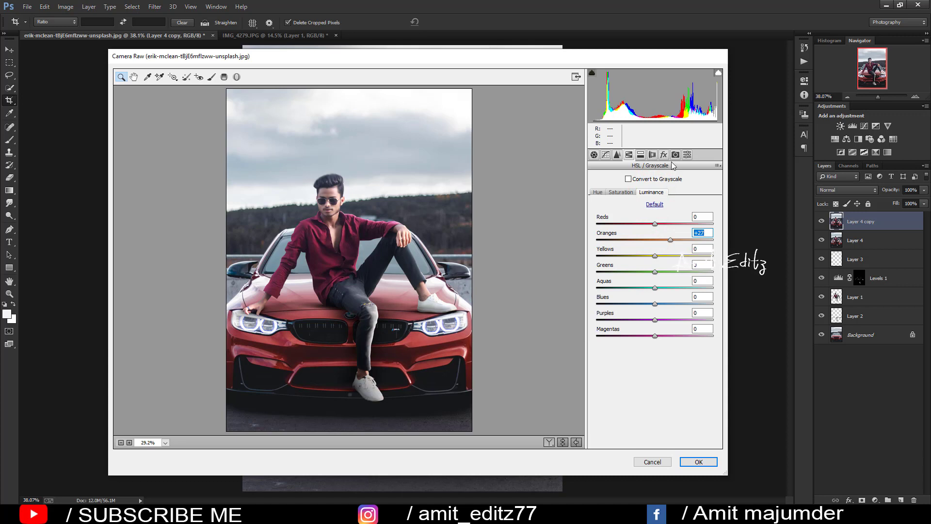
{"action": "left_click", "coordinate": [663, 154]}
{"action": "mouse_move", "coordinate": [655, 280]}
{"action": "left_mouse_down"}
{"action": "mouse_move", "coordinate": [639, 278]}
{"action": "mouse_move", "coordinate": [649, 279]}
{"action": "left_mouse_up"}
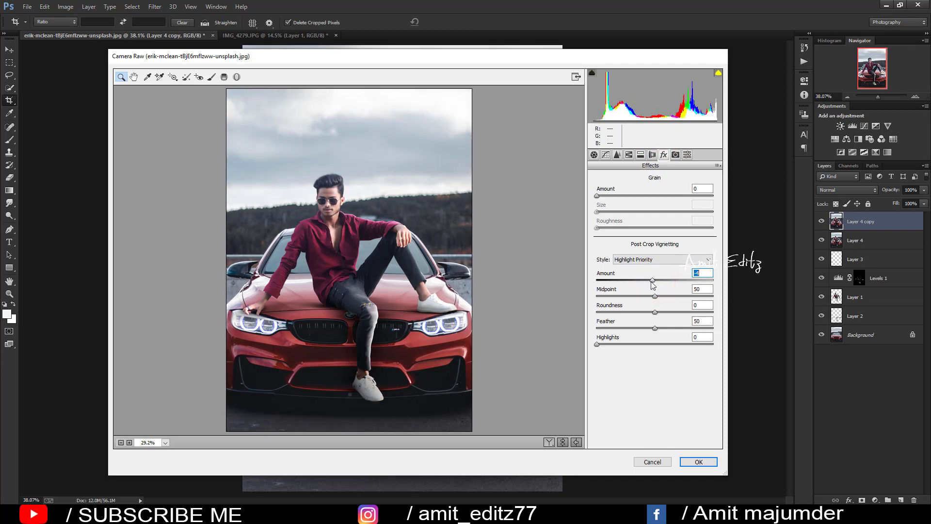
Shift the Blues hue to -55 for a teal sky and apply the Camera Raw edits.
{"action": "left_click", "coordinate": [593, 154]}
{"action": "left_click", "coordinate": [628, 154]}
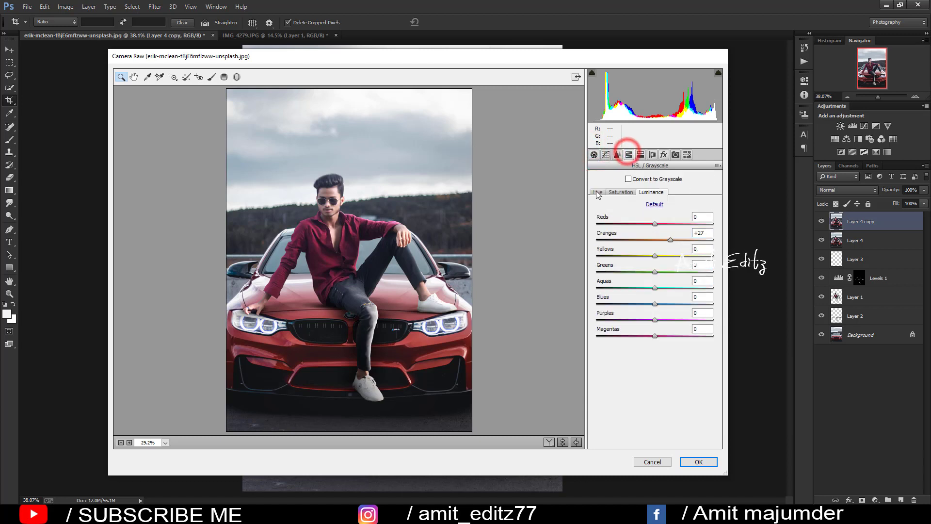
{"action": "left_click", "coordinate": [597, 192]}
{"action": "left_click_drag", "start_coordinate": [654, 303], "coordinate": [624, 304]}
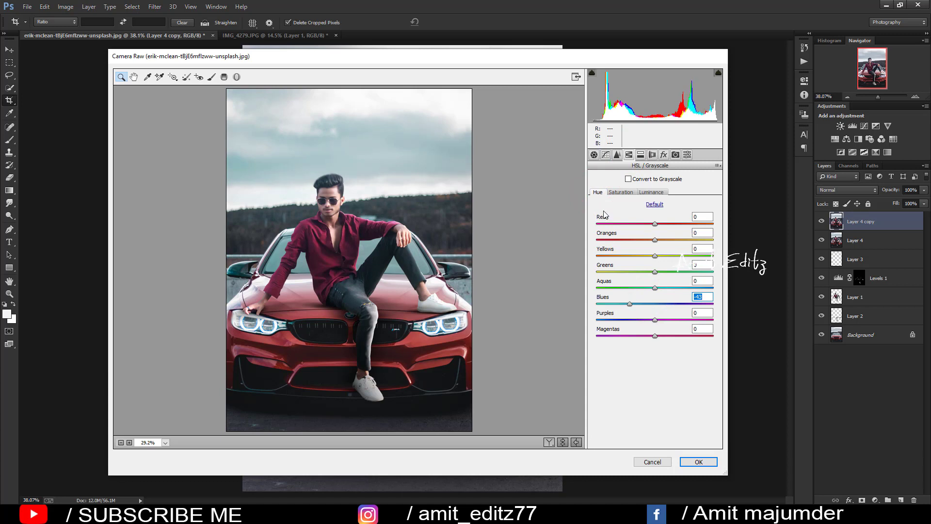
{"action": "left_click", "coordinate": [697, 462]}
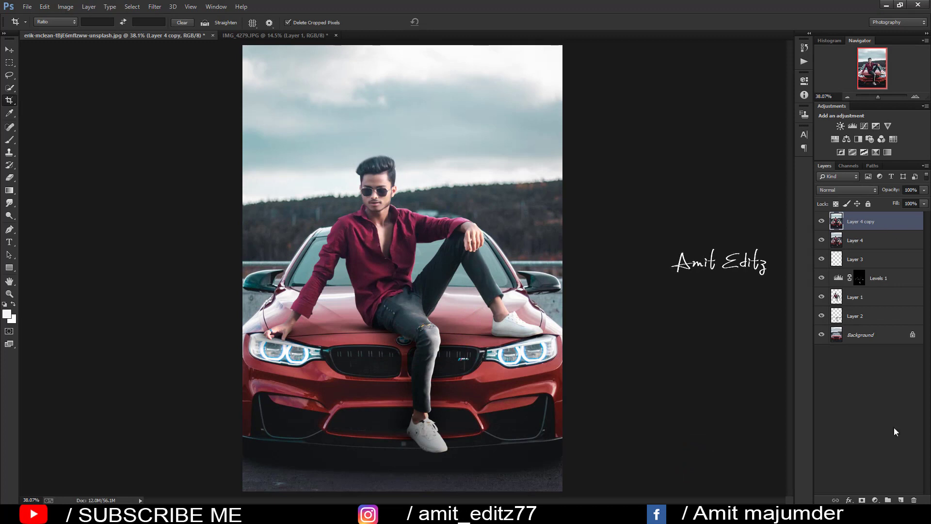
Add a Selective Color layer and tweak Neutrals' cyan and magenta, setting Black to +1.
{"action": "left_click", "coordinate": [874, 500]}
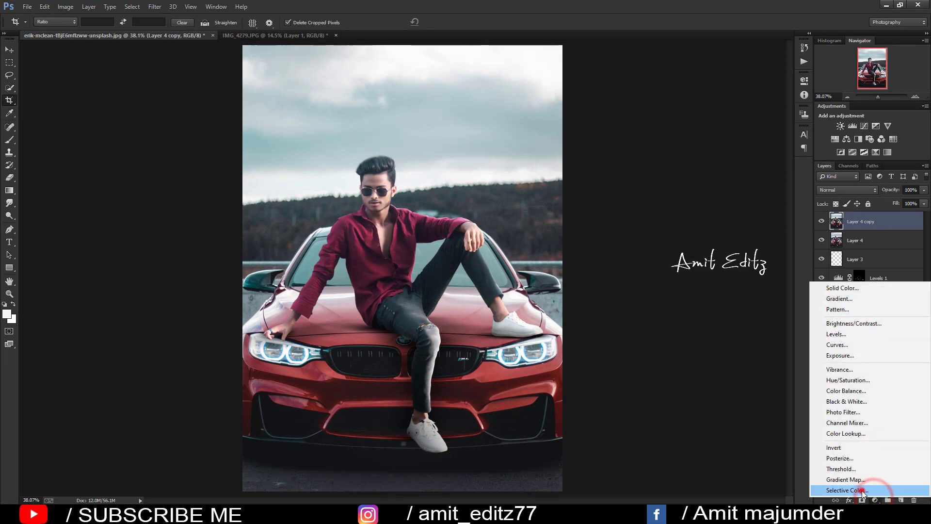
{"action": "left_click", "coordinate": [862, 488]}
{"action": "left_click", "coordinate": [740, 119]}
{"action": "left_click", "coordinate": [734, 180]}
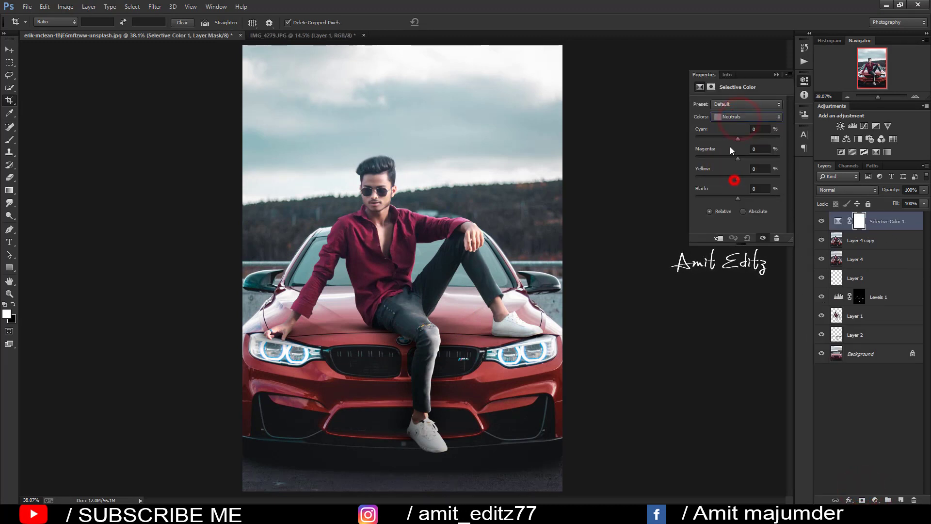
{"action": "left_click", "coordinate": [738, 121]}
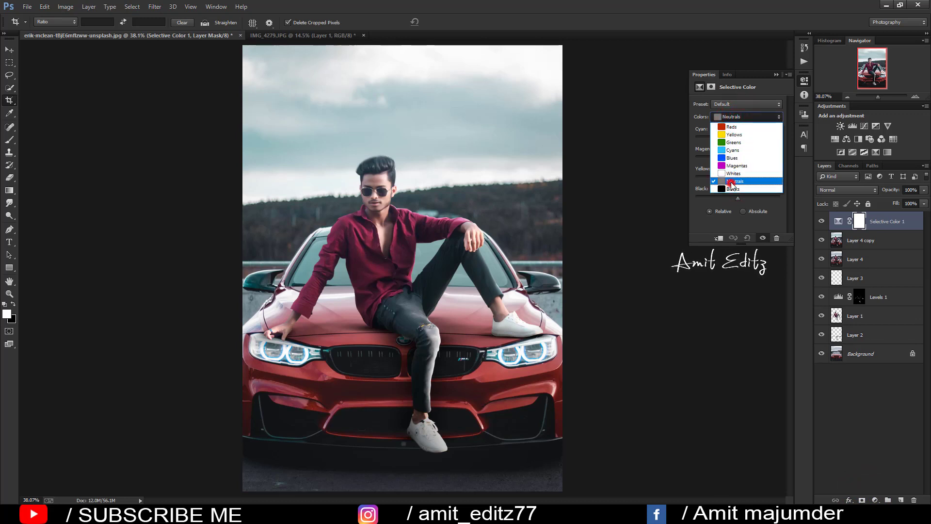
{"action": "left_click", "coordinate": [731, 181]}
{"action": "left_click_drag", "start_coordinate": [742, 140], "coordinate": [741, 139]}
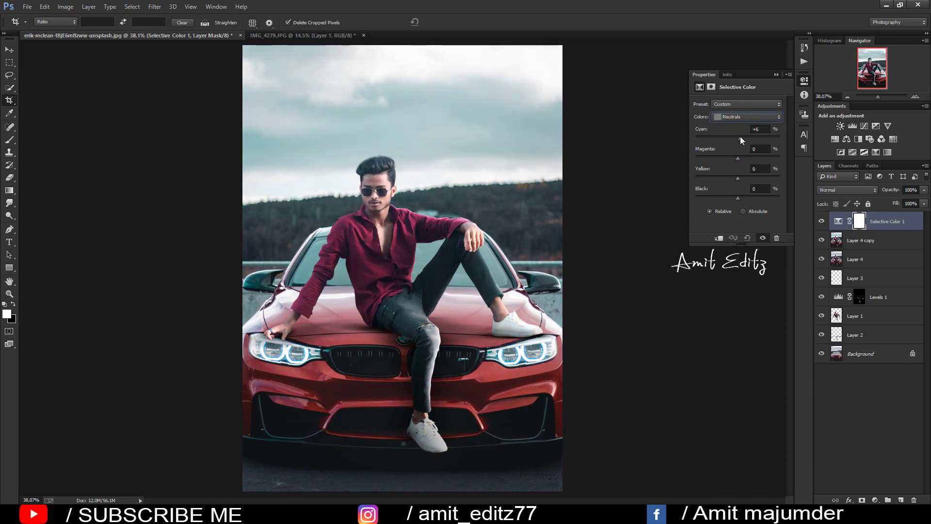
{"action": "left_click_drag", "start_coordinate": [740, 137], "coordinate": [737, 136]}
{"action": "left_click_drag", "start_coordinate": [737, 158], "coordinate": [740, 156]}
{"action": "left_click_drag", "start_coordinate": [741, 157], "coordinate": [735, 174]}
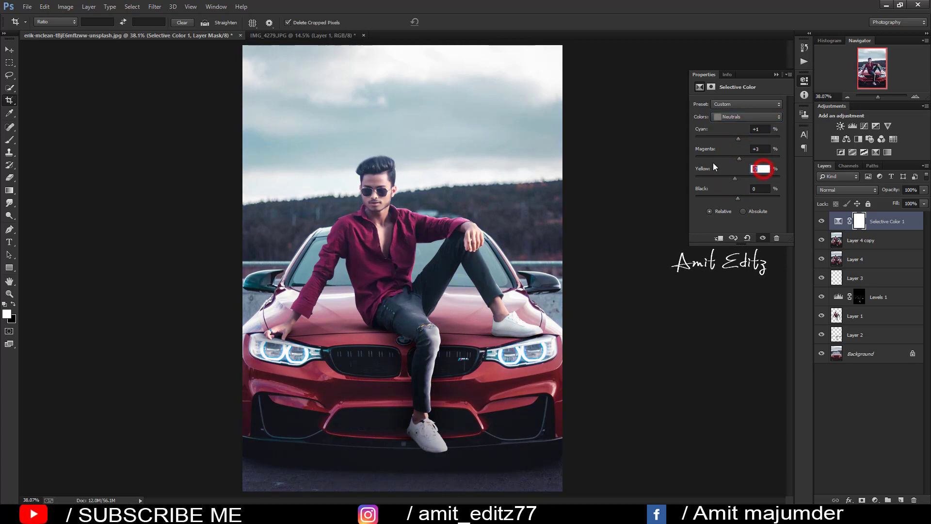
{"action": "type", "text": "0"}
{"action": "left_click_drag", "start_coordinate": [740, 199], "coordinate": [740, 198]}
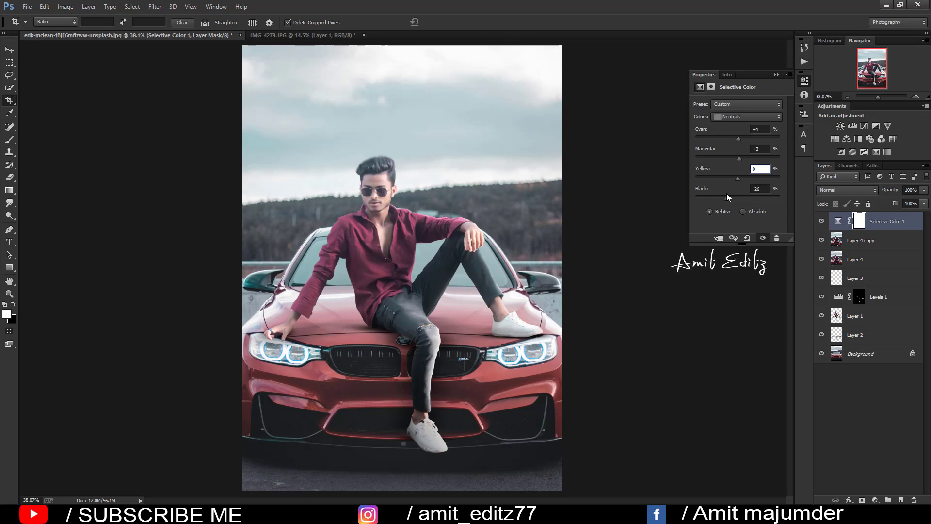
{"action": "left_click_drag", "start_coordinate": [727, 194], "coordinate": [737, 195]}
Tune the Blacks range: reset Cyan and Magenta to 0, Yellow -2, Black +1.
{"action": "left_click", "coordinate": [745, 116]}
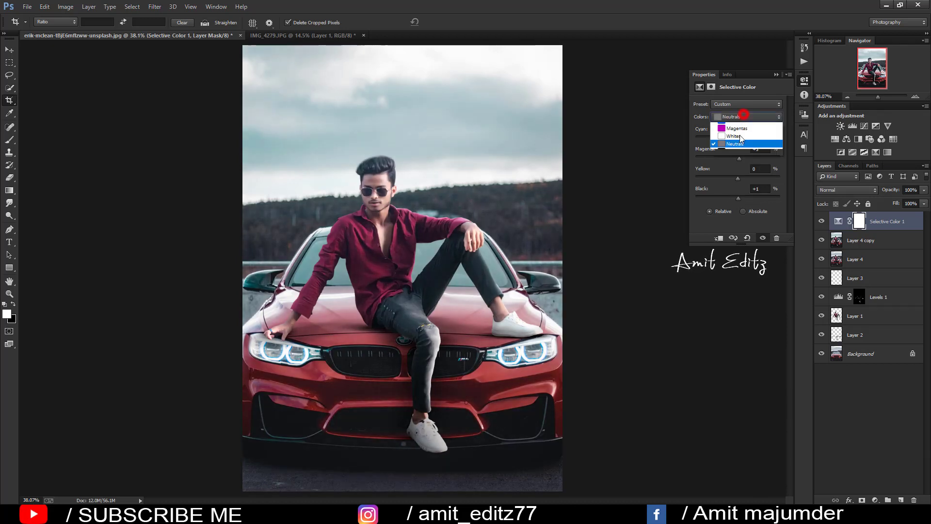
{"action": "left_click", "coordinate": [737, 187]}
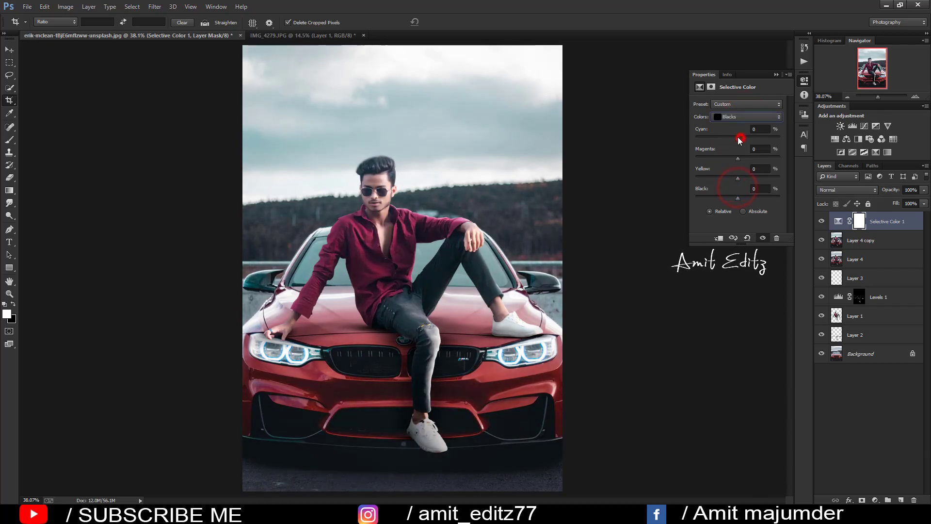
{"action": "left_click_drag", "start_coordinate": [738, 138], "coordinate": [735, 138]}
{"action": "left_click", "coordinate": [756, 129]}
{"action": "type", "text": "0"}
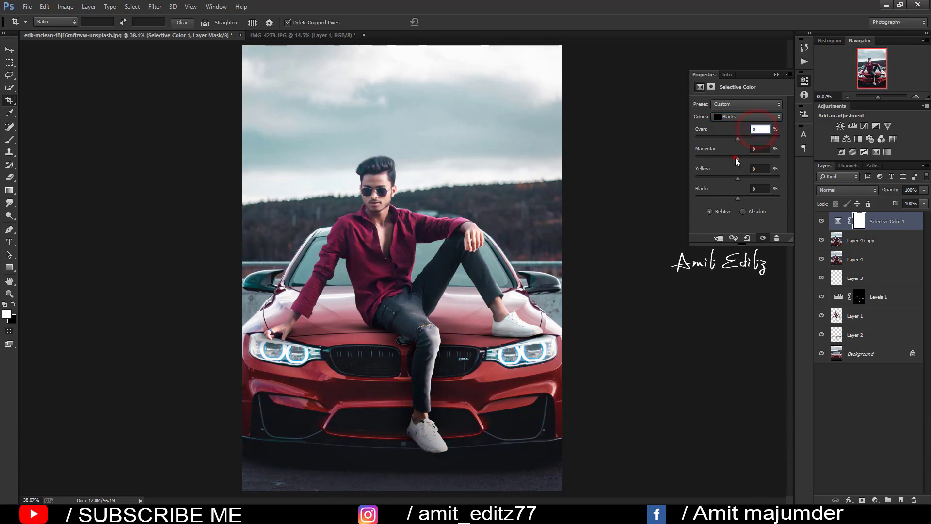
{"action": "left_click_drag", "start_coordinate": [737, 158], "coordinate": [743, 160]}
{"action": "left_click", "coordinate": [759, 149]}
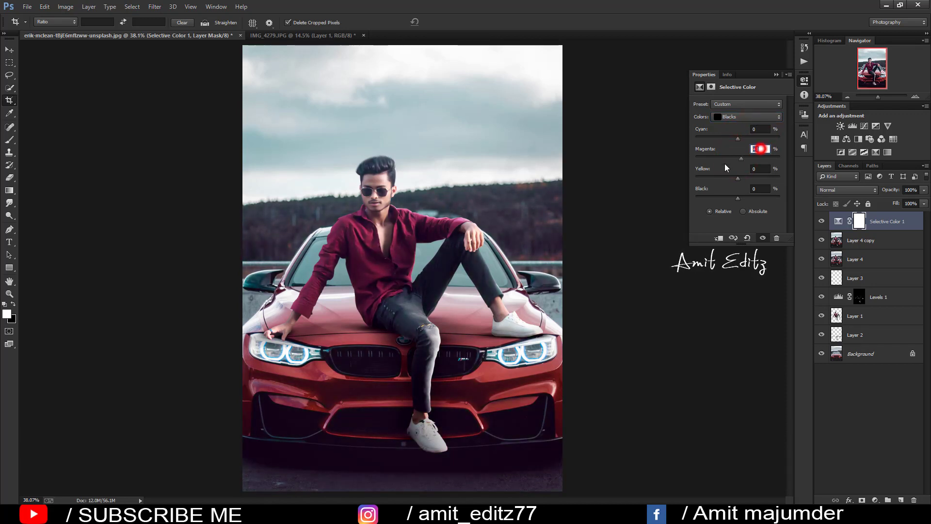
{"action": "type", "text": "0"}
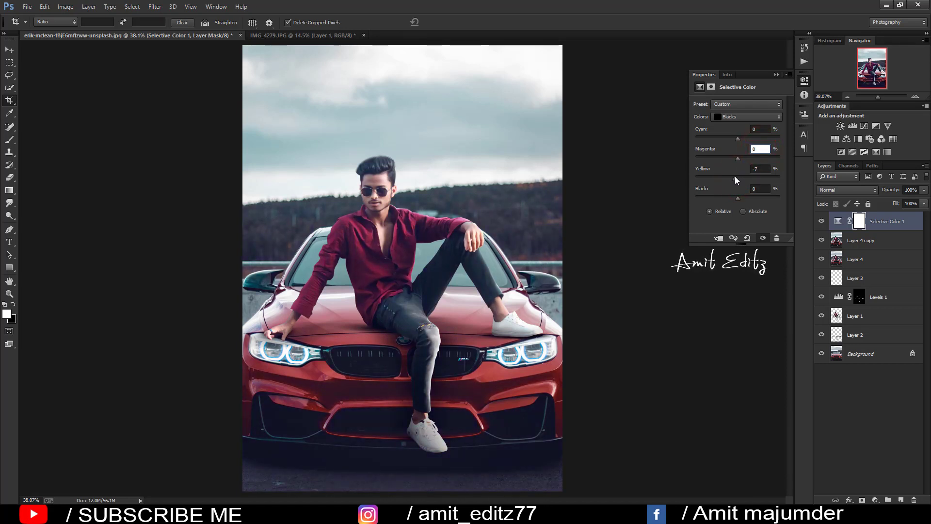
{"action": "left_click_drag", "start_coordinate": [737, 197], "coordinate": [740, 199]}
Close Properties and bring up the layer menu for Selective Color 1 with Layer 4 copy.
{"action": "left_click", "coordinate": [775, 74]}
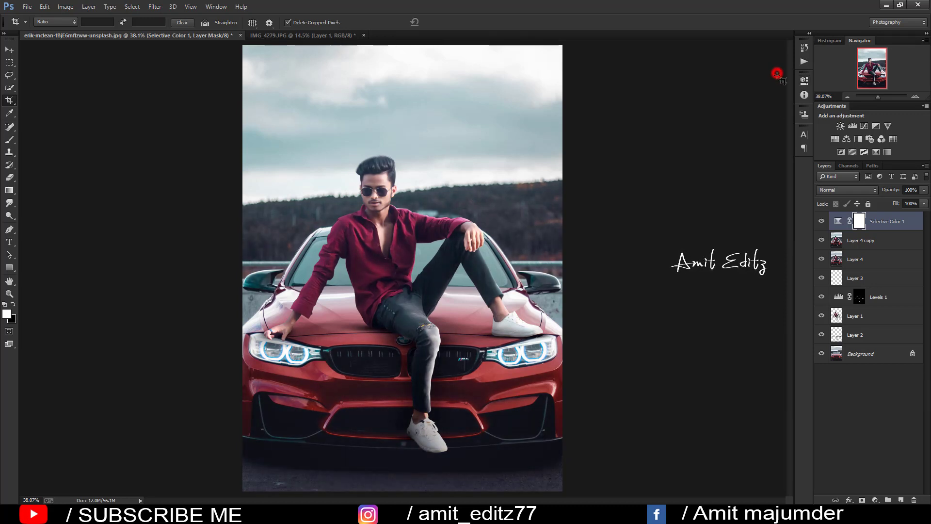
{"action": "left_click", "coordinate": [860, 240], "text": "shift"}
{"action": "right_click", "coordinate": [861, 240]}
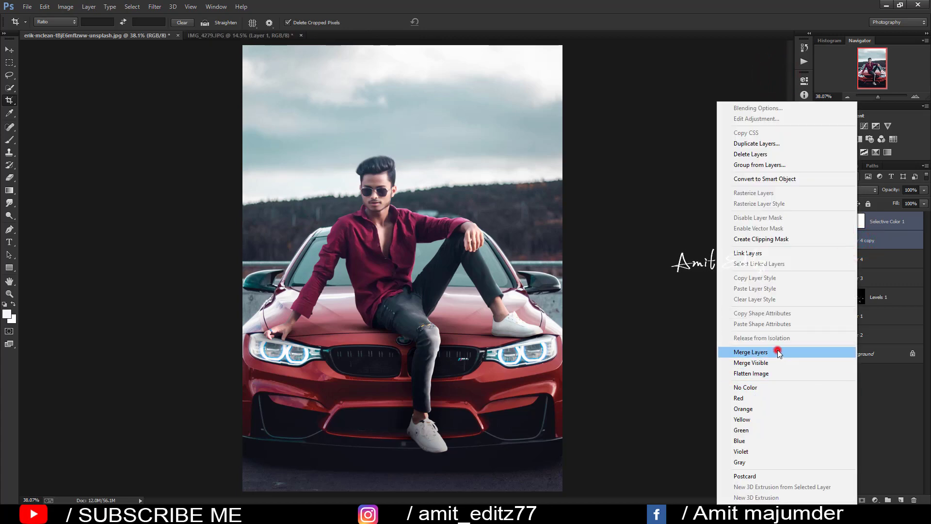
Merge the Selective Color into Layer 4 copy, duplicate it, and launch the Camera Raw Filter.
{"action": "left_click", "coordinate": [776, 352]}
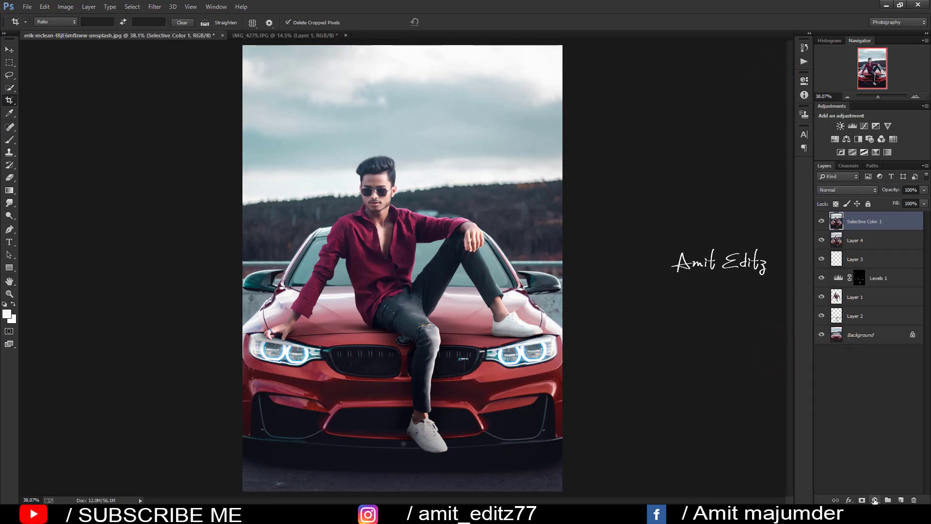
{"action": "left_click_drag", "start_coordinate": [888, 221], "coordinate": [900, 499]}
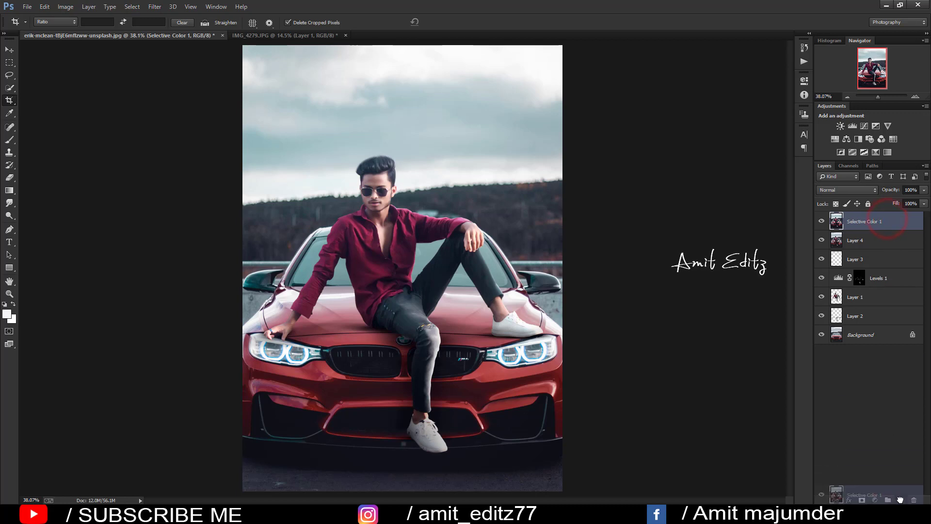
{"action": "left_click", "coordinate": [155, 6]}
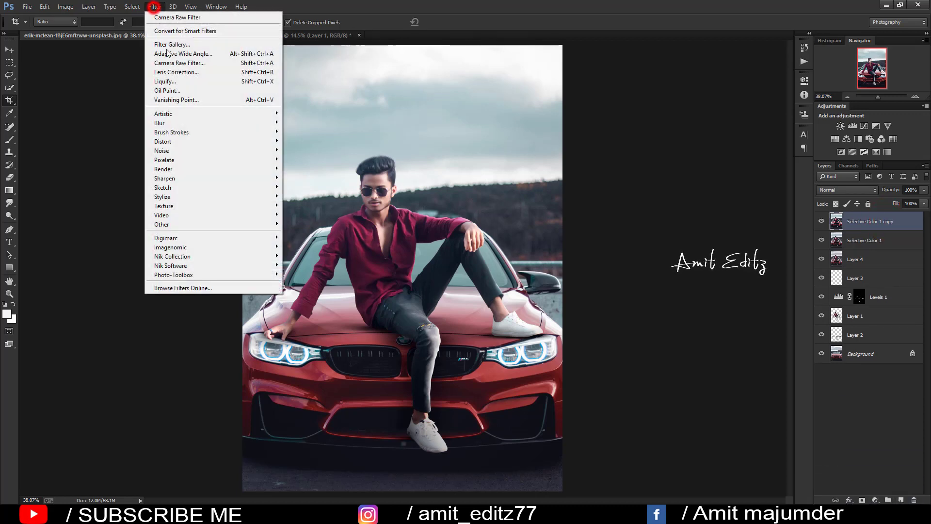
{"action": "left_click", "coordinate": [173, 61]}
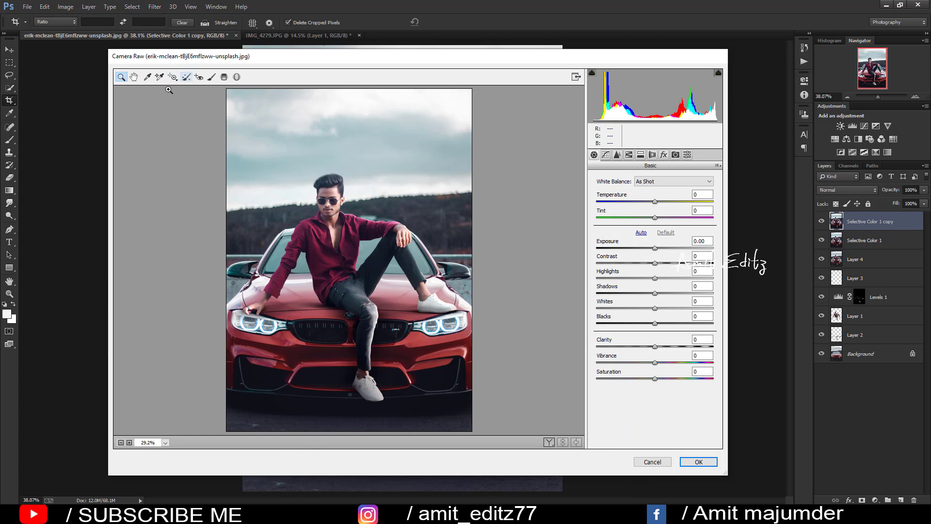
Raise Oranges luminance to +11, add Grain Amount 17, and apply the filter.
{"action": "left_click", "coordinate": [629, 154]}
{"action": "left_click", "coordinate": [651, 192]}
{"action": "left_click_drag", "start_coordinate": [649, 238], "coordinate": [652, 237]}
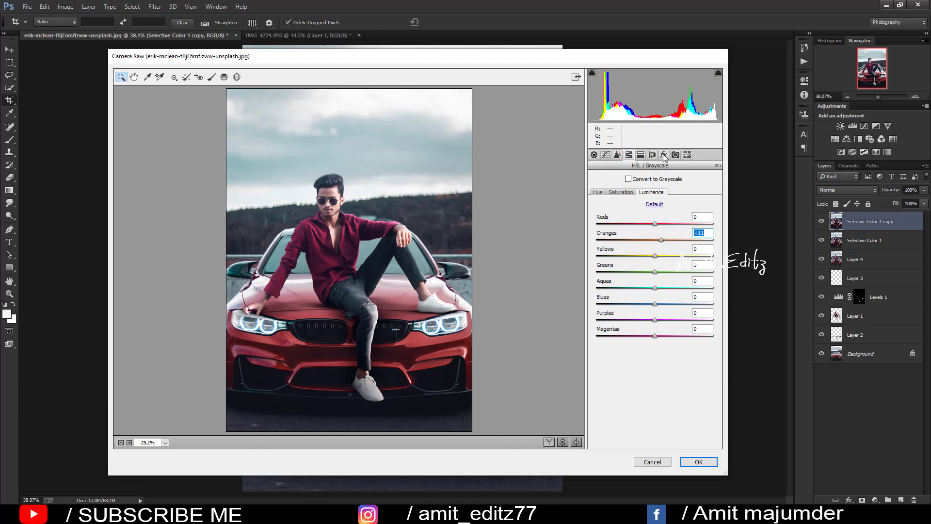
{"action": "left_click", "coordinate": [664, 155]}
{"action": "left_click", "coordinate": [616, 196]}
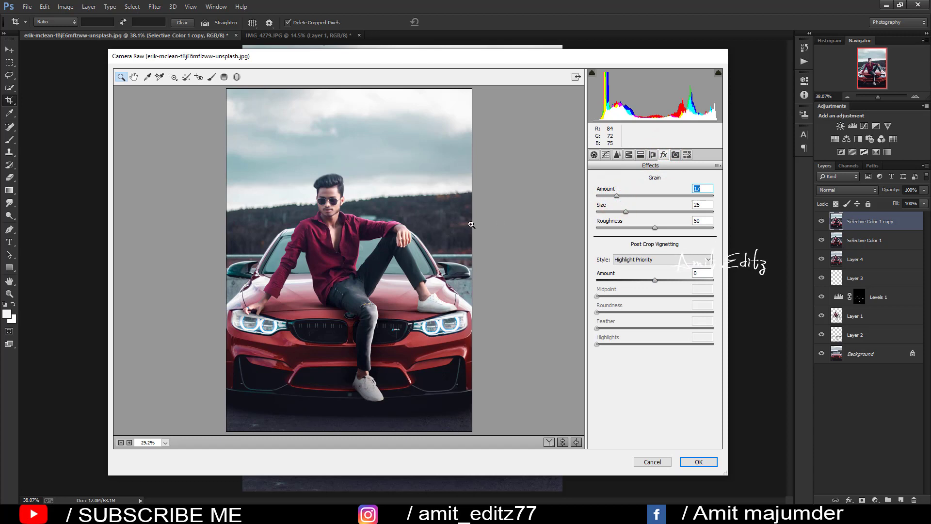
{"action": "left_click", "coordinate": [699, 462]}
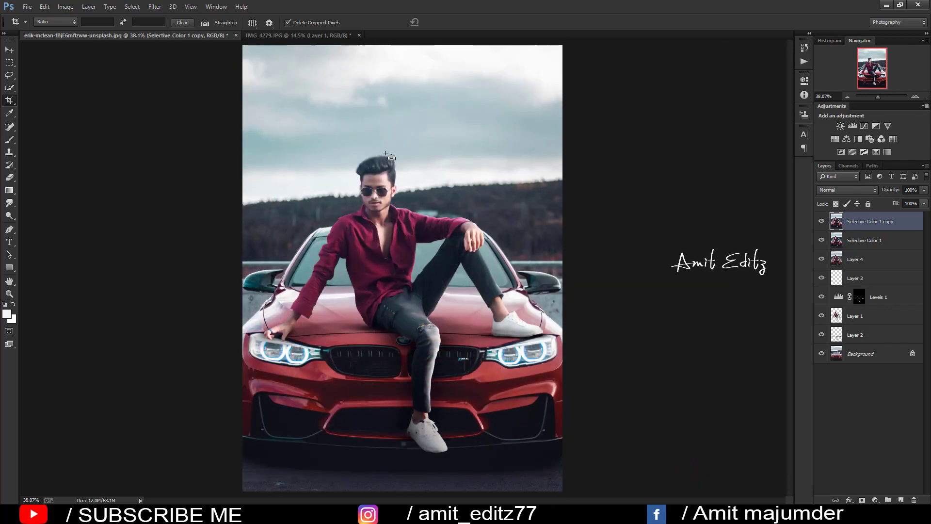
Add a Color Balance layer with Highlights set to Yellow/Blue -7 plus a slight Magenta/Green nudge.
{"action": "scroll", "coordinate": [387, 154], "scroll_direction": "up", "scroll_amount": 5}
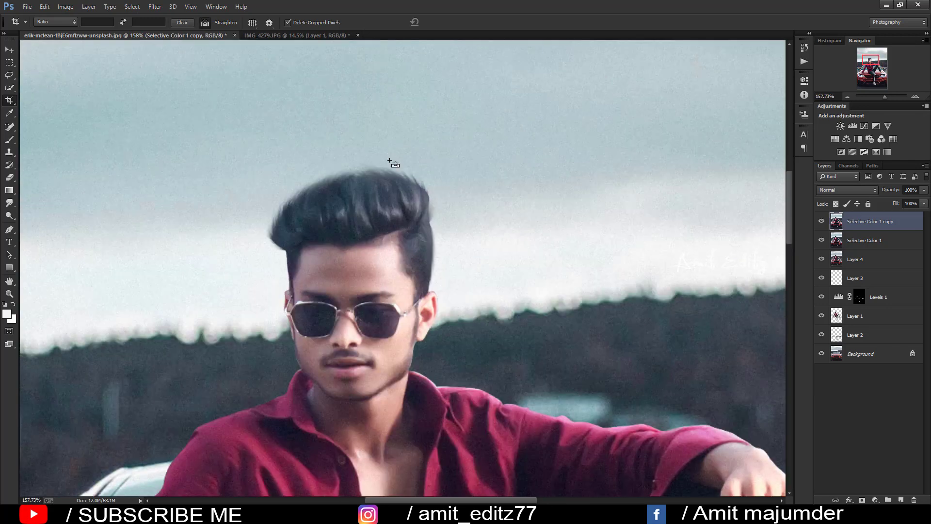
{"action": "scroll", "coordinate": [390, 161], "scroll_direction": "down", "scroll_amount": 5}
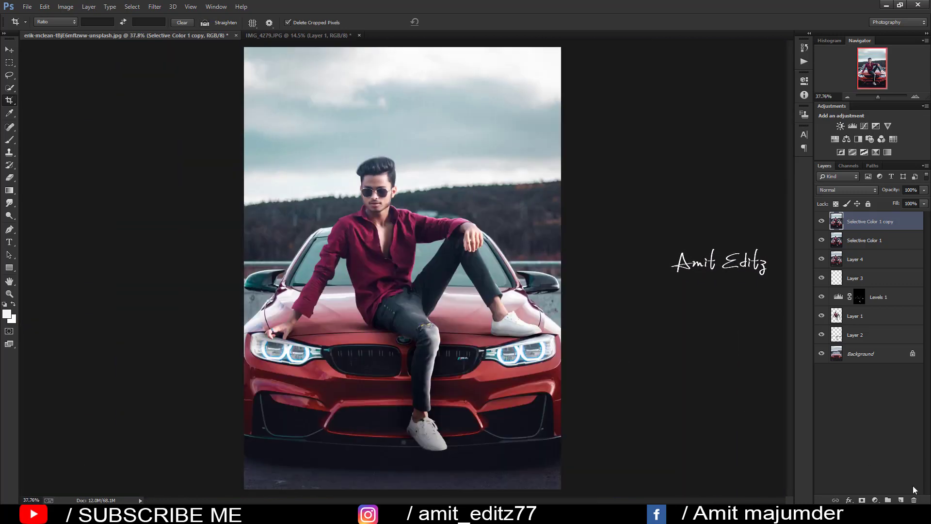
{"action": "left_click", "coordinate": [875, 501]}
{"action": "left_click", "coordinate": [856, 393]}
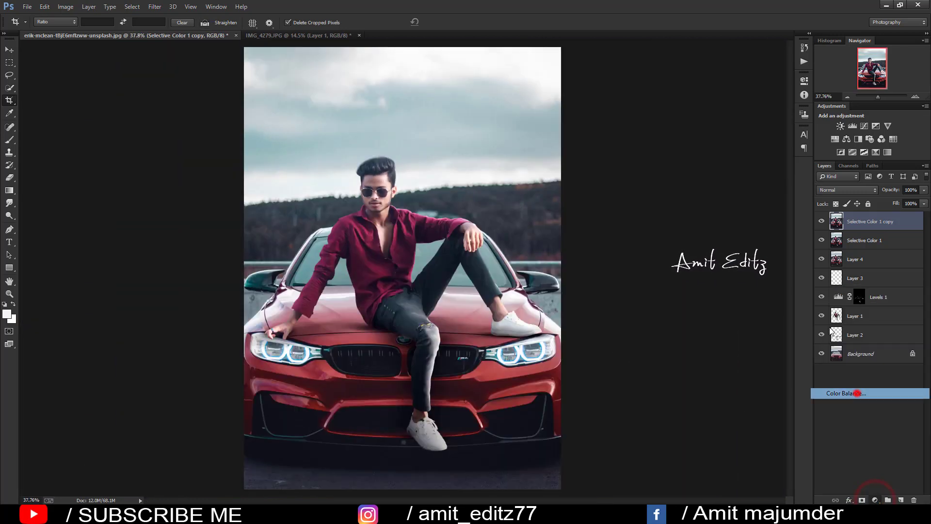
{"action": "left_click", "coordinate": [721, 104]}
{"action": "left_click", "coordinate": [721, 128]}
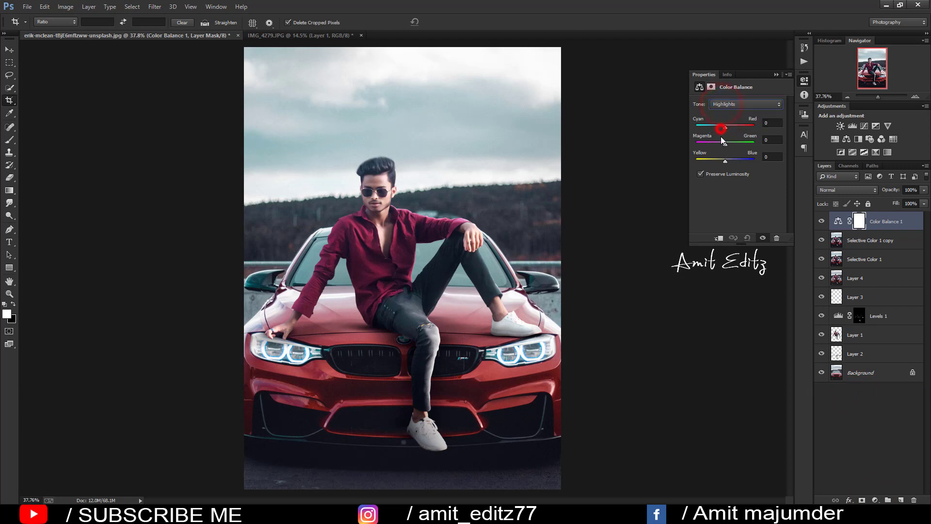
{"action": "left_click_drag", "start_coordinate": [725, 159], "coordinate": [721, 159]}
{"action": "left_click_drag", "start_coordinate": [722, 158], "coordinate": [725, 163]}
{"action": "left_click_drag", "start_coordinate": [727, 141], "coordinate": [725, 128]}
{"action": "left_click", "coordinate": [778, 76]}
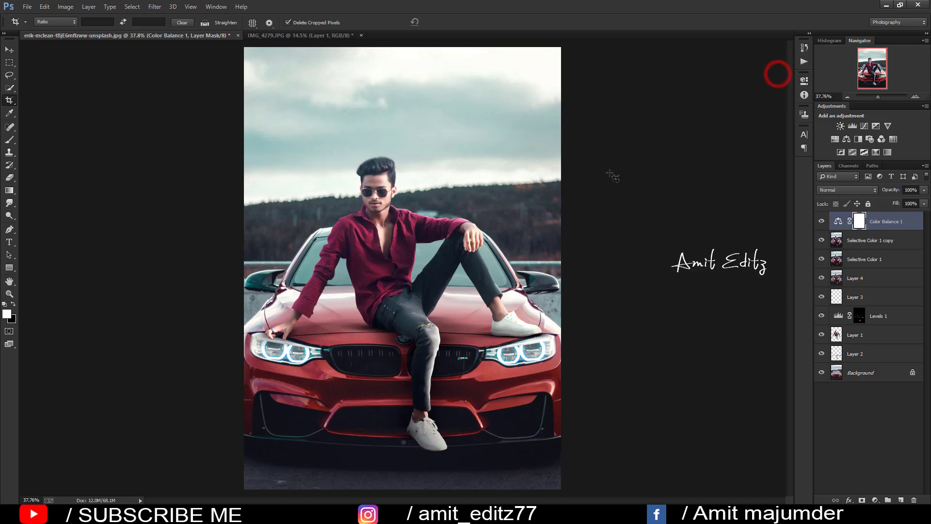
Merge the top two layers into Color Balance 1 and duplicate the result.
{"action": "left_click", "coordinate": [868, 240], "text": "ctrl"}
{"action": "right_click", "coordinate": [868, 240]}
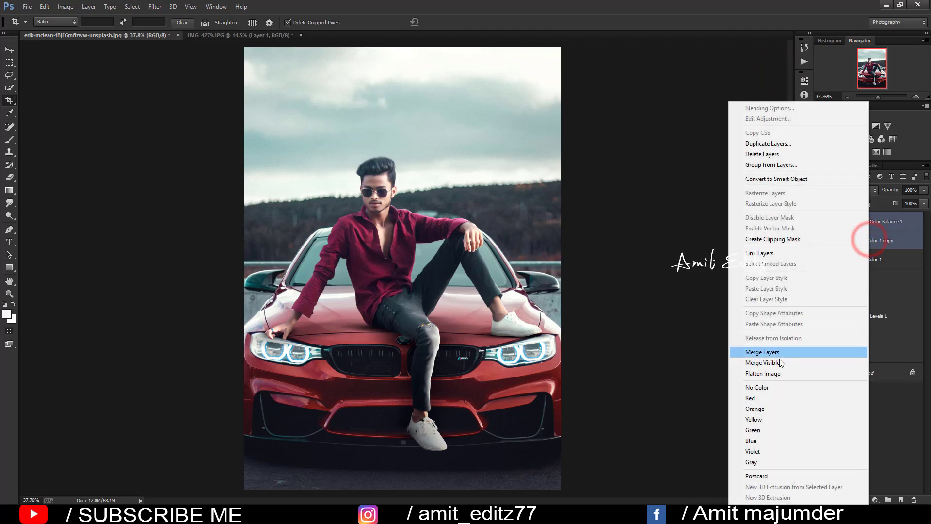
{"action": "left_click", "coordinate": [769, 350]}
{"action": "scroll", "coordinate": [414, 216], "scroll_direction": "down", "scroll_amount": 2}
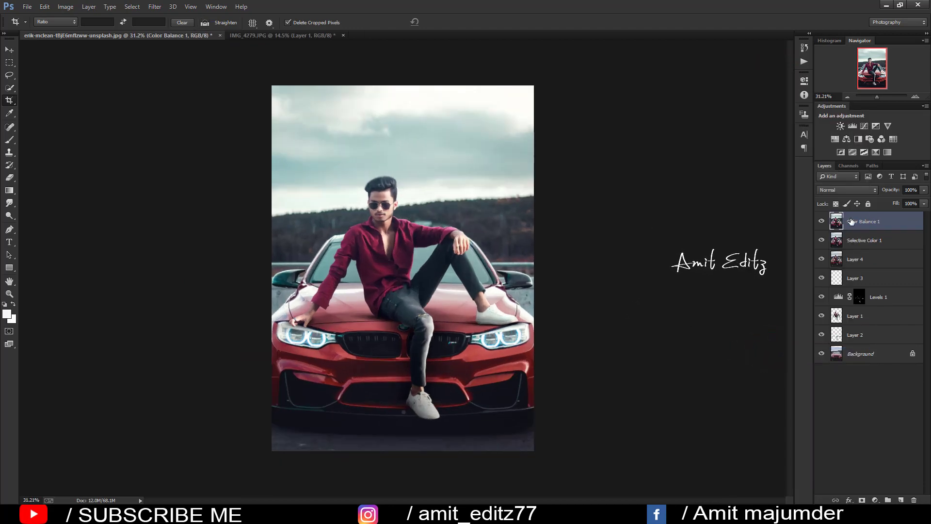
{"action": "left_click_drag", "start_coordinate": [851, 222], "coordinate": [900, 500]}
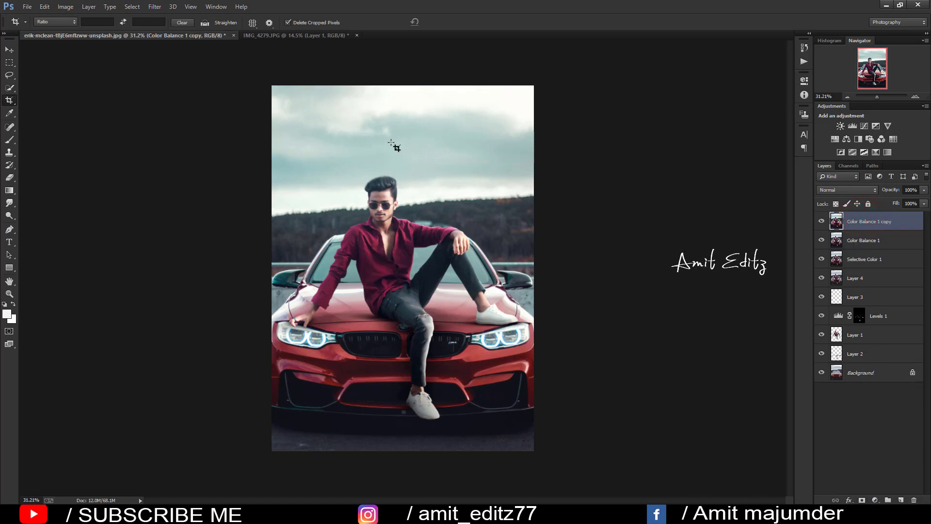
Apply a 3.1-pixel High Pass filter to the copy and blend it as Soft Light.
{"action": "left_click", "coordinate": [154, 6]}
{"action": "mouse_move", "coordinate": [211, 224]}
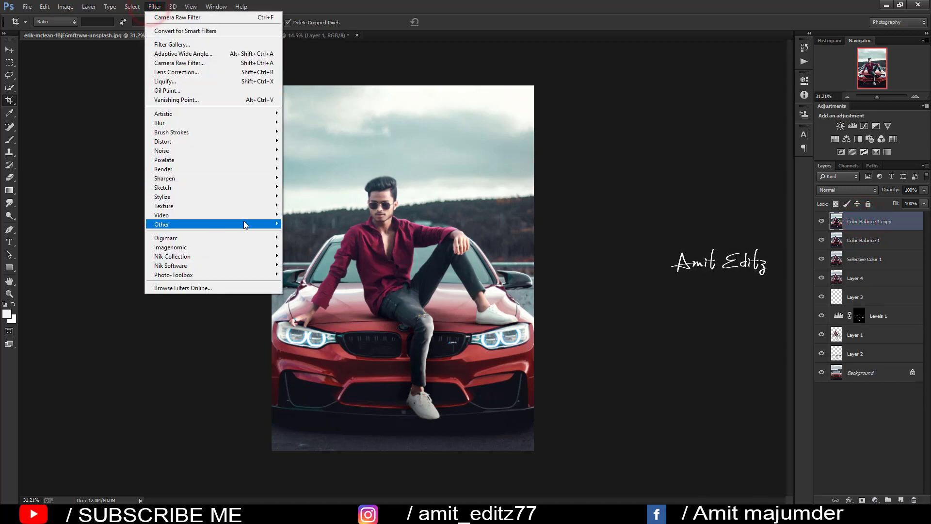
{"action": "left_click", "coordinate": [306, 234]}
{"action": "left_click", "coordinate": [507, 139]}
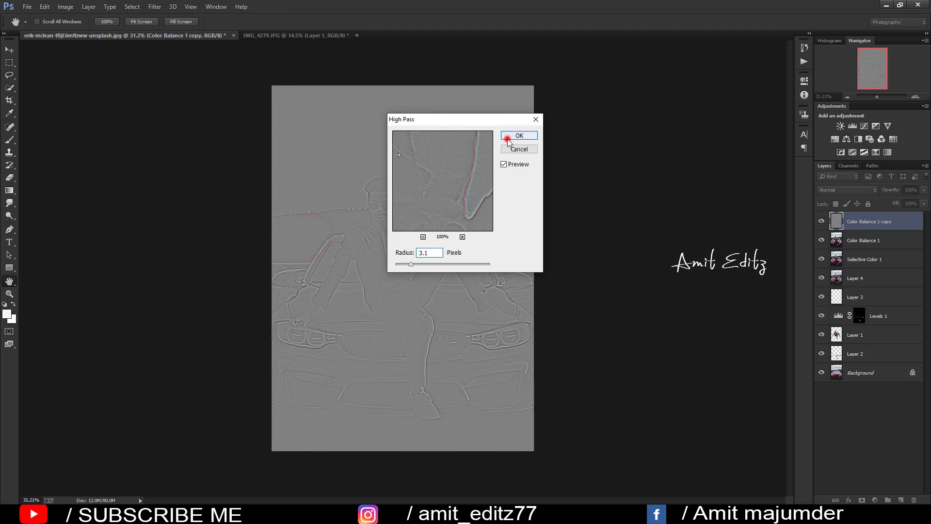
{"action": "left_click", "coordinate": [827, 191]}
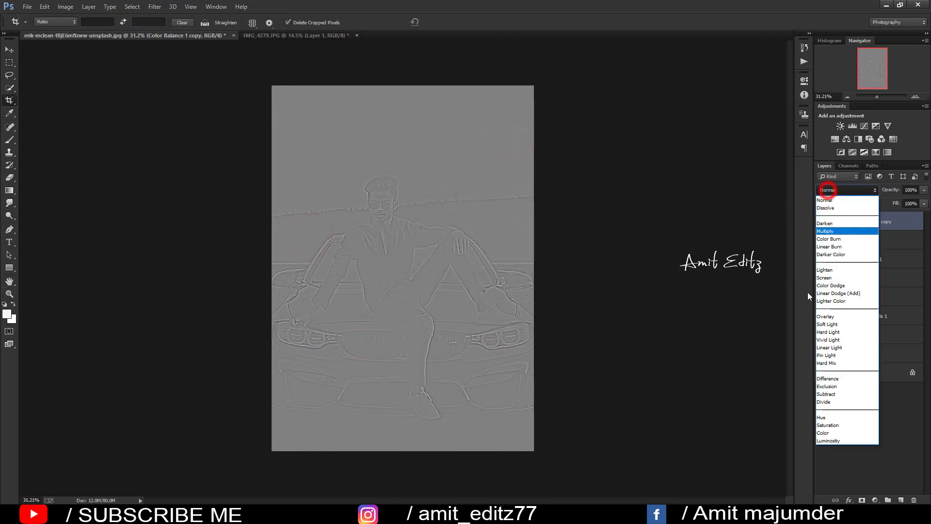
{"action": "left_click", "coordinate": [817, 325]}
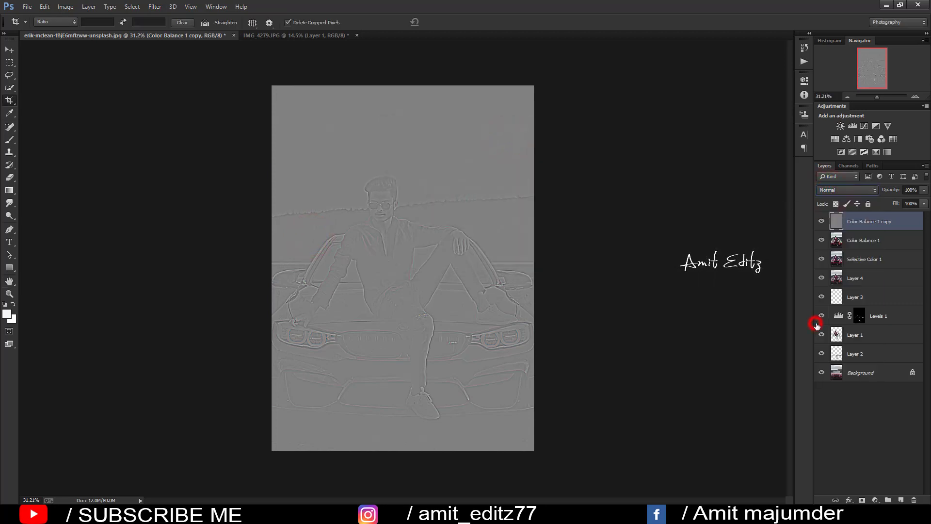
{"action": "left_click", "coordinate": [849, 190]}
{"action": "left_click", "coordinate": [842, 324]}
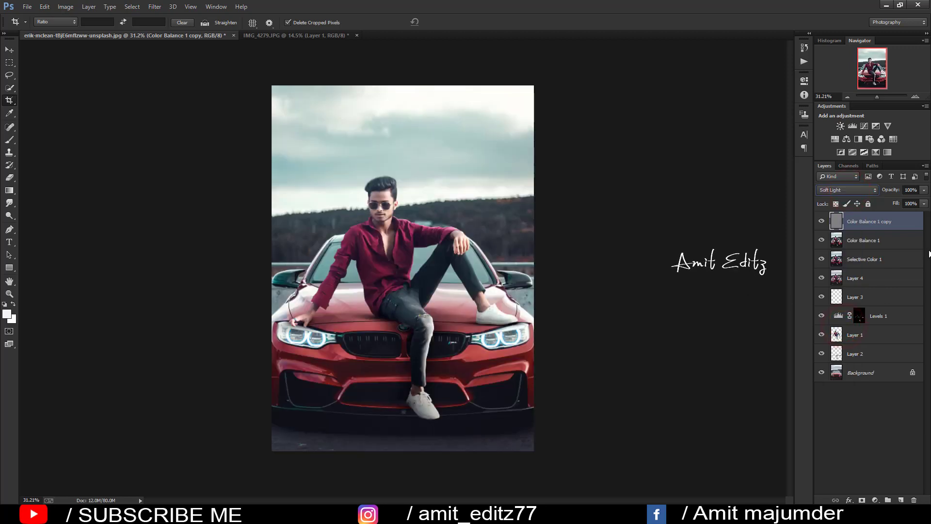
Merge the High Pass layer down into the photo and duplicate the merged layer.
{"action": "right_click", "coordinate": [886, 240]}
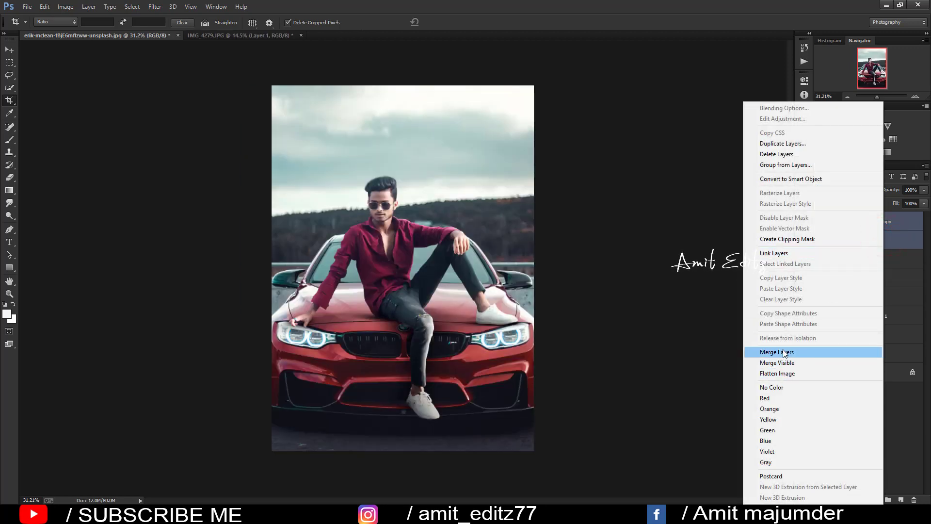
{"action": "left_click", "coordinate": [781, 350]}
{"action": "left_click_drag", "start_coordinate": [863, 222], "coordinate": [902, 500]}
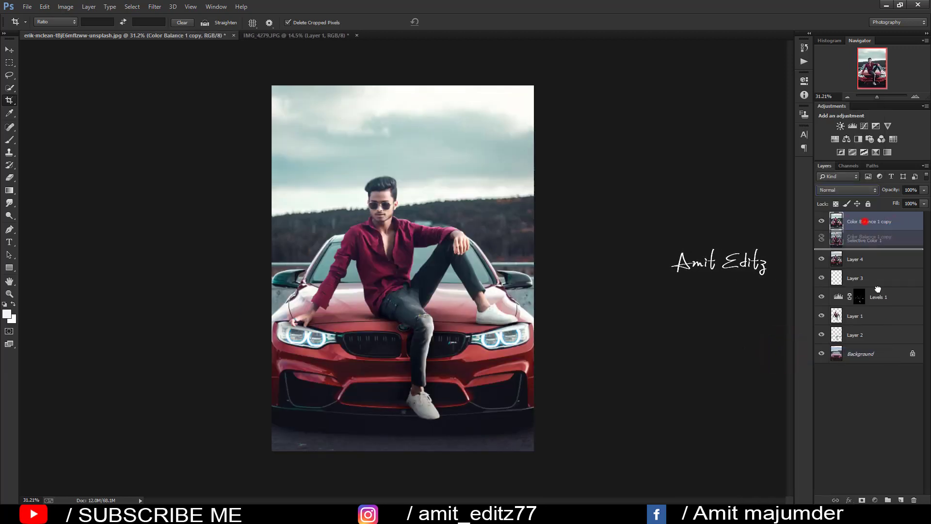
Add a Photo Filter adjustment and settle on Warming Filter (LBA) after previewing other tints.
{"action": "left_click", "coordinate": [875, 500]}
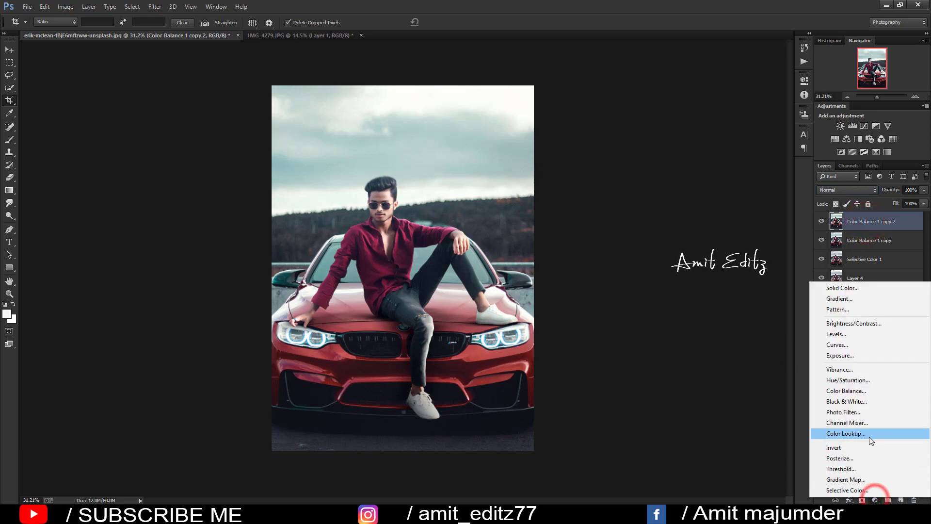
{"action": "left_click", "coordinate": [861, 413]}
{"action": "left_click", "coordinate": [734, 104]}
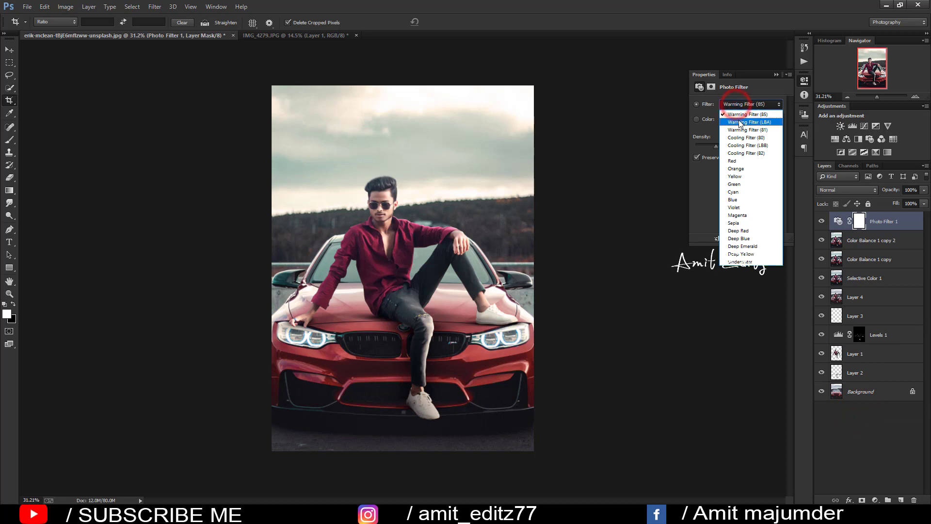
{"action": "left_click", "coordinate": [740, 120]}
{"action": "key", "text": "Down"}
{"action": "key", "text": "Down"}
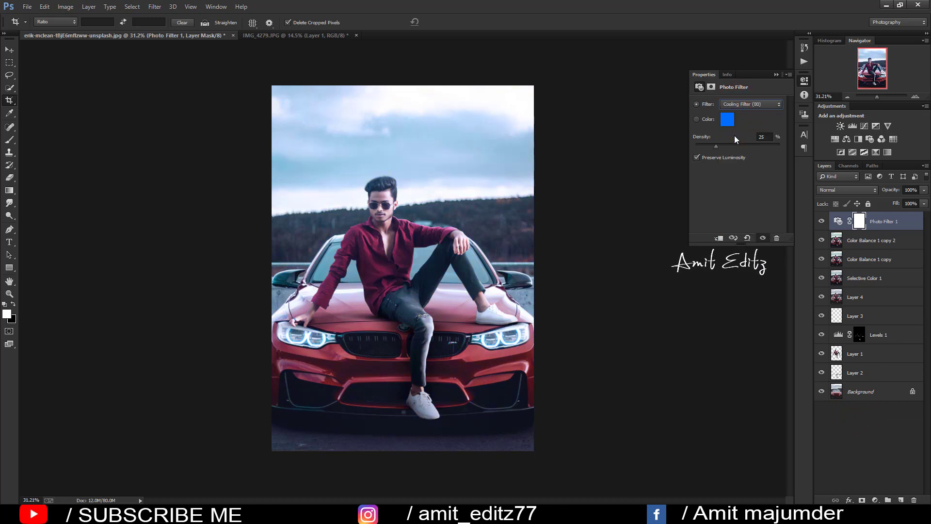
{"action": "key", "text": "Down"}
{"action": "key", "text": "Down"}
{"action": "key", "text": "Down"}
{"action": "key", "text": "Down"}
{"action": "key", "text": "Down"}
{"action": "key", "text": "Up"}
{"action": "key", "text": "Down"}
{"action": "key", "text": "Down"}
{"action": "key", "text": "Down"}
{"action": "key", "text": "Down"}
{"action": "key", "text": "Down"}
{"action": "key", "text": "Up"}
{"action": "key", "text": "Down"}
{"action": "key", "text": "Down"}
{"action": "key", "text": "Down"}
{"action": "key", "text": "Down"}
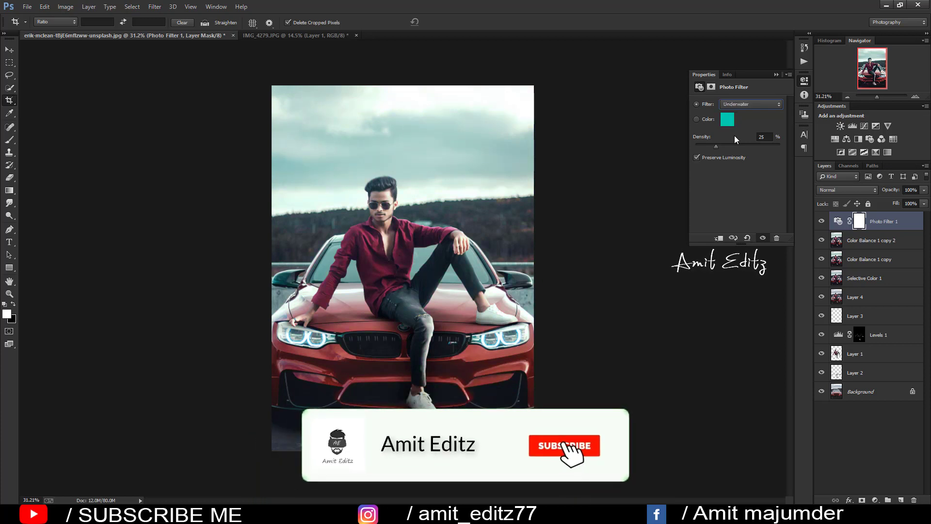
{"action": "key", "text": "Up"}
{"action": "key", "text": "Up"}
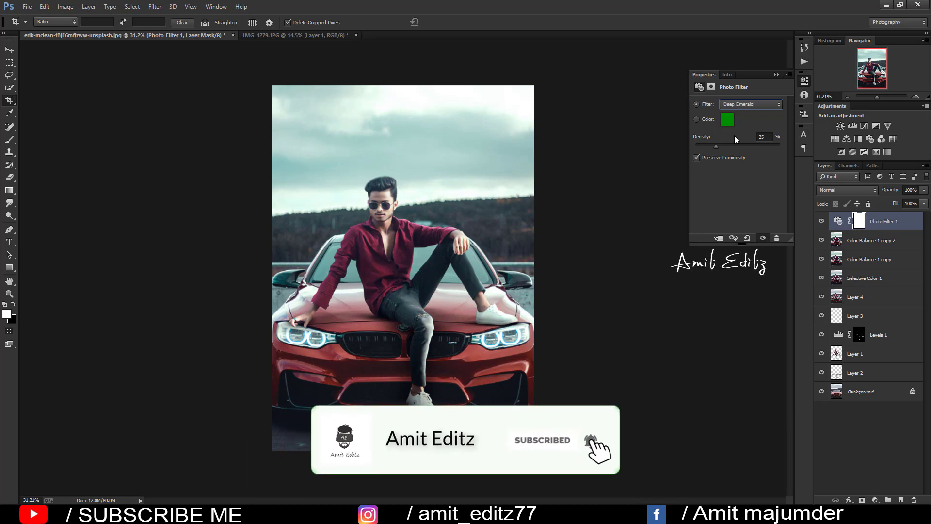
{"action": "key", "text": "Up"}
{"action": "key", "text": "Up"}
{"action": "key", "text": "Up"}
{"action": "key", "text": "Down"}
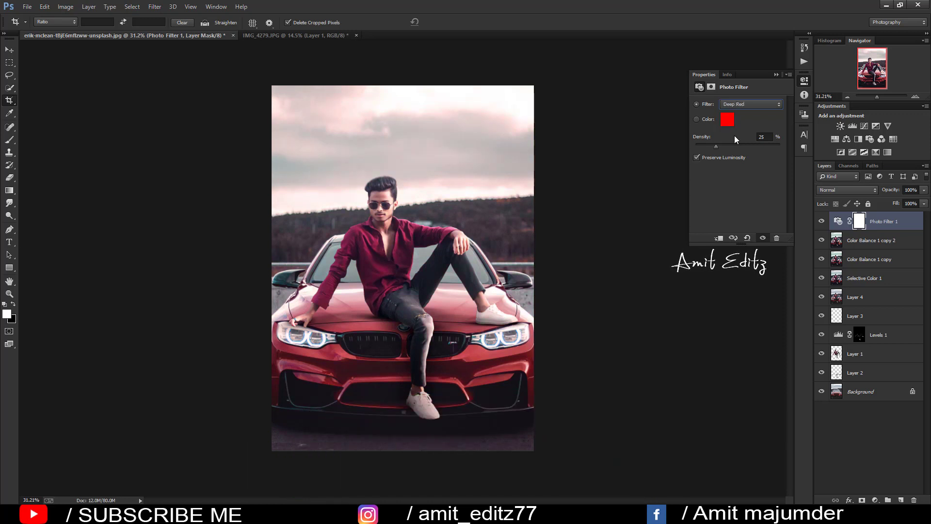
{"action": "key", "text": "Up"}
{"action": "key", "text": "Up"}
{"action": "key", "text": "Up"}
{"action": "key", "text": "Up"}
{"action": "key", "text": "Up"}
{"action": "key", "text": "Up"}
{"action": "key", "text": "Up"}
{"action": "key", "text": "Up"}
{"action": "key", "text": "Up"}
{"action": "key", "text": "Up"}
{"action": "key", "text": "Up"}
{"action": "key", "text": "Up"}
{"action": "key", "text": "Up"}
{"action": "key", "text": "Up"}
{"action": "key", "text": "Up"}
{"action": "key", "text": "Down"}
{"action": "key", "text": "Down"}
{"action": "key", "text": "Down"}
{"action": "key", "text": "Down"}
{"action": "key", "text": "Down"}
{"action": "key", "text": "Down"}
Set the Photo Filter layer's opacity to 66%.
{"action": "left_click", "coordinate": [776, 75]}
{"action": "left_click", "coordinate": [923, 190]}
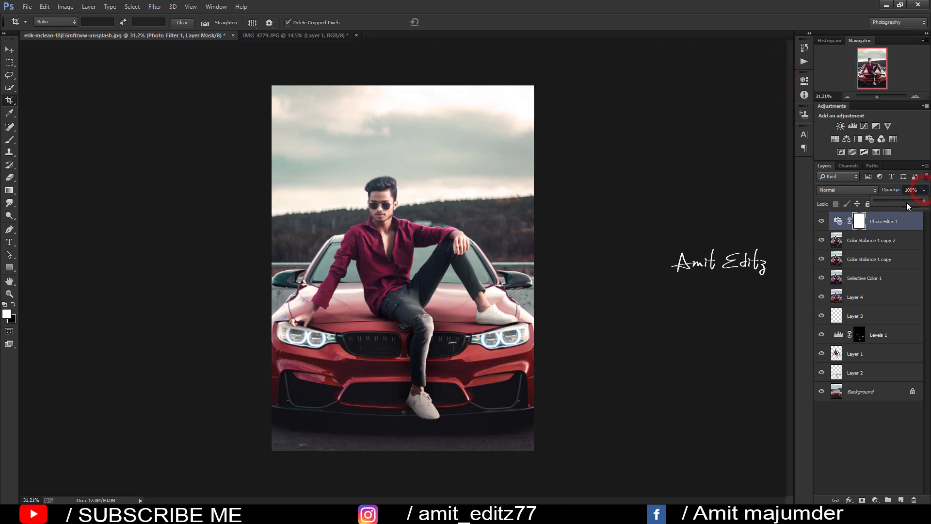
{"action": "left_click", "coordinate": [907, 203]}
Merge the Photo Filter into the photo layer and duplicate the result.
{"action": "left_click", "coordinate": [889, 241], "text": "ctrl"}
{"action": "right_click", "coordinate": [889, 242]}
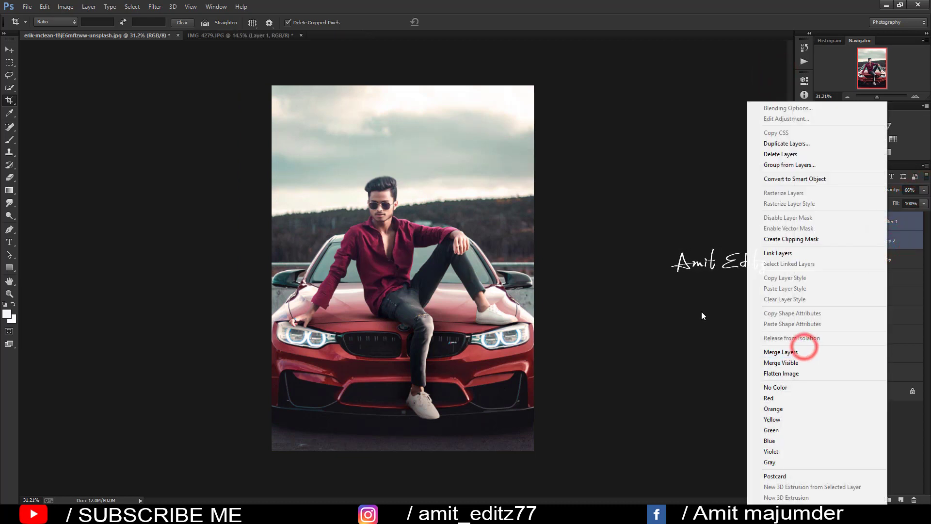
{"action": "left_click", "coordinate": [780, 352]}
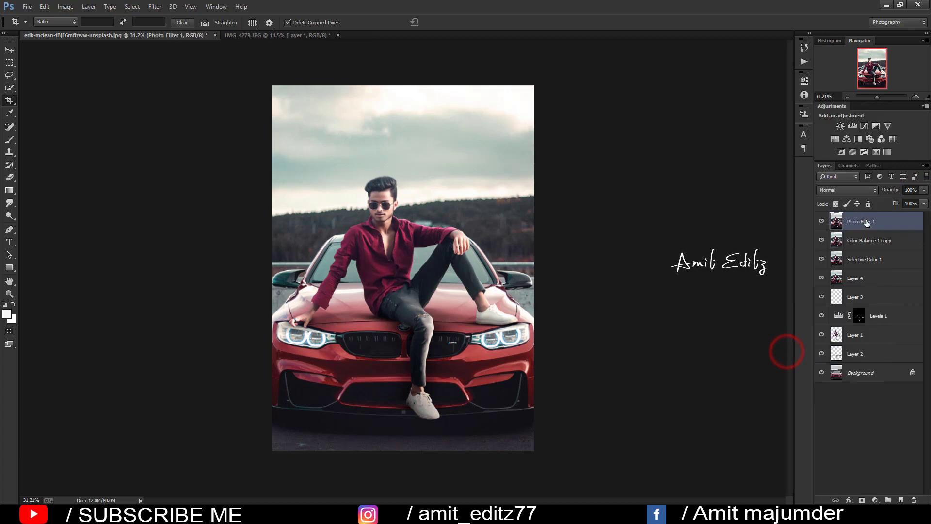
{"action": "left_click_drag", "start_coordinate": [867, 223], "coordinate": [901, 500]}
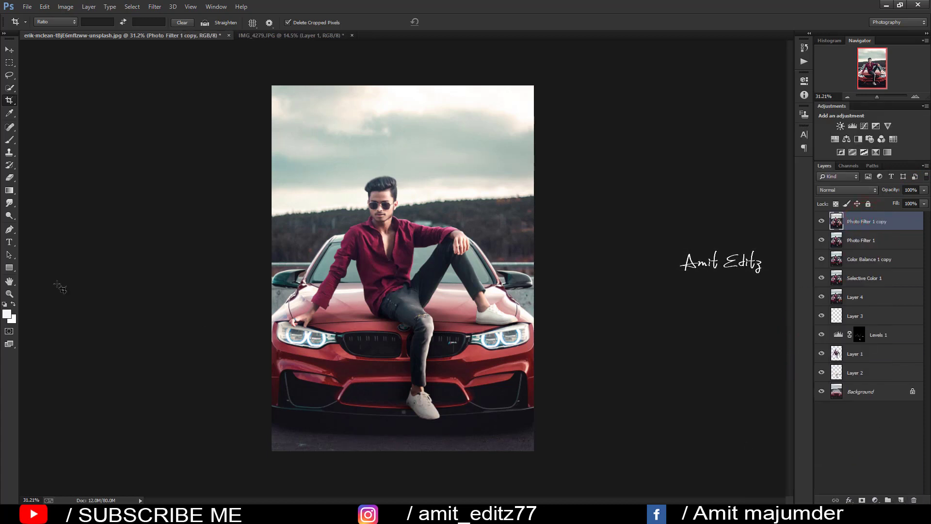
Burn shading into the forehead, cheek, chin, nose bridge and neck with a smaller brush.
{"action": "left_click", "coordinate": [9, 216]}
{"action": "scroll", "coordinate": [397, 193], "scroll_direction": "up", "scroll_amount": 5}
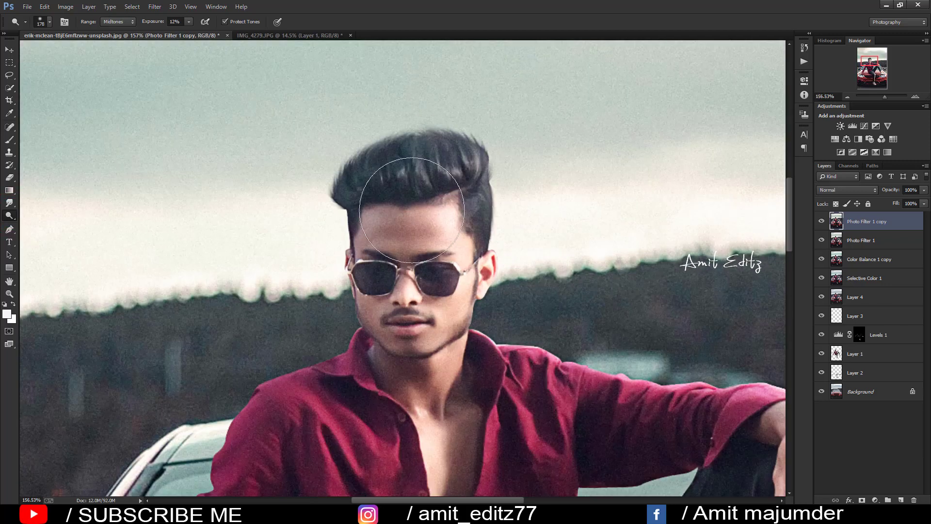
{"action": "scroll", "coordinate": [398, 195], "scroll_direction": "up", "scroll_amount": 3}
{"action": "left_click_drag", "start_coordinate": [430, 242], "coordinate": [369, 236]}
{"action": "left_click", "coordinate": [369, 227]}
{"action": "left_click", "coordinate": [404, 235]}
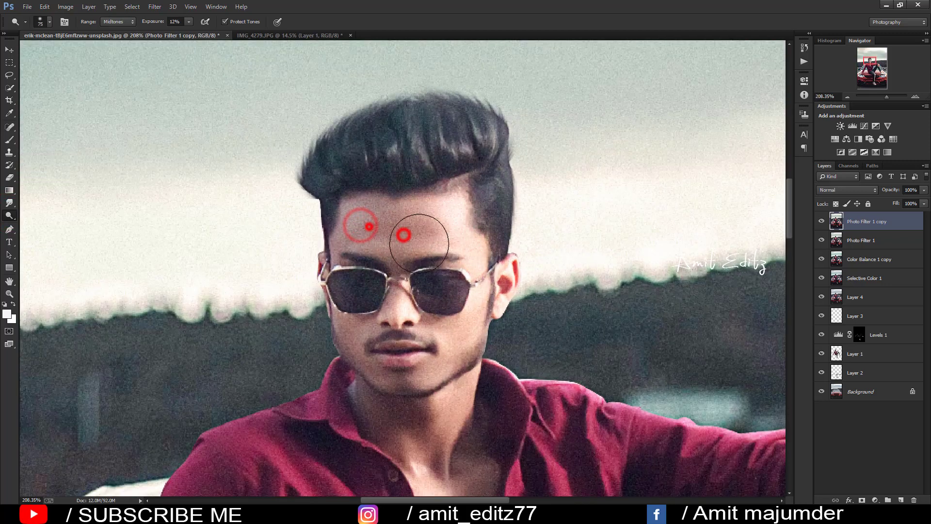
{"action": "left_click", "coordinate": [426, 226]}
{"action": "left_click_drag", "start_coordinate": [411, 294], "coordinate": [388, 294]}
{"action": "left_click", "coordinate": [345, 324]}
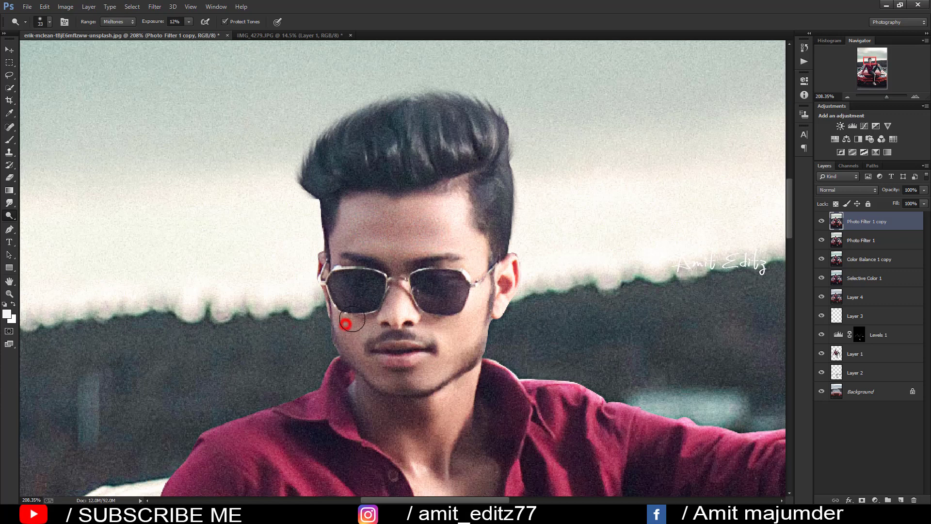
{"action": "left_click", "coordinate": [413, 381]}
{"action": "left_click", "coordinate": [396, 295]}
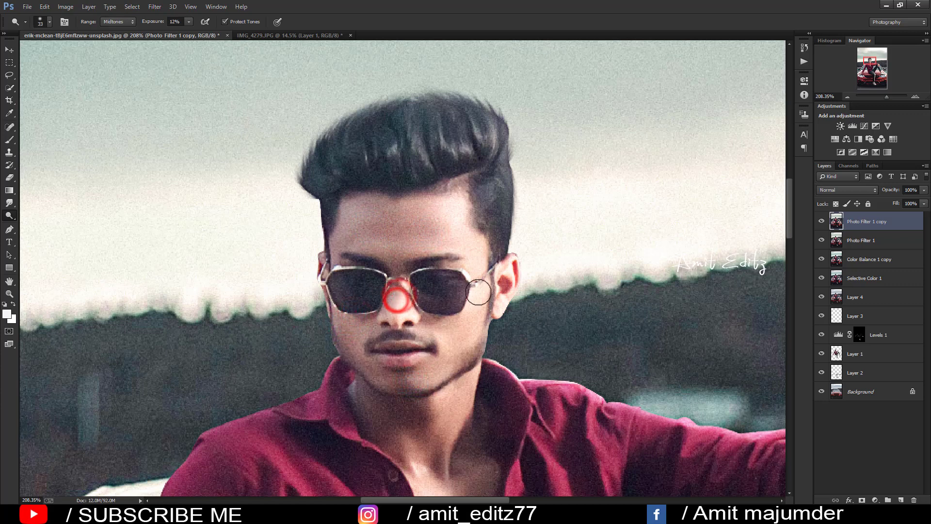
{"action": "left_click", "coordinate": [478, 286]}
Deepen the neck shadows and darken the shirt sleeve and shirt front.
{"action": "scroll", "coordinate": [456, 320], "scroll_direction": "down", "scroll_amount": 3}
{"action": "left_click", "coordinate": [362, 313]}
{"action": "left_click", "coordinate": [410, 343]}
{"action": "left_click", "coordinate": [451, 307]}
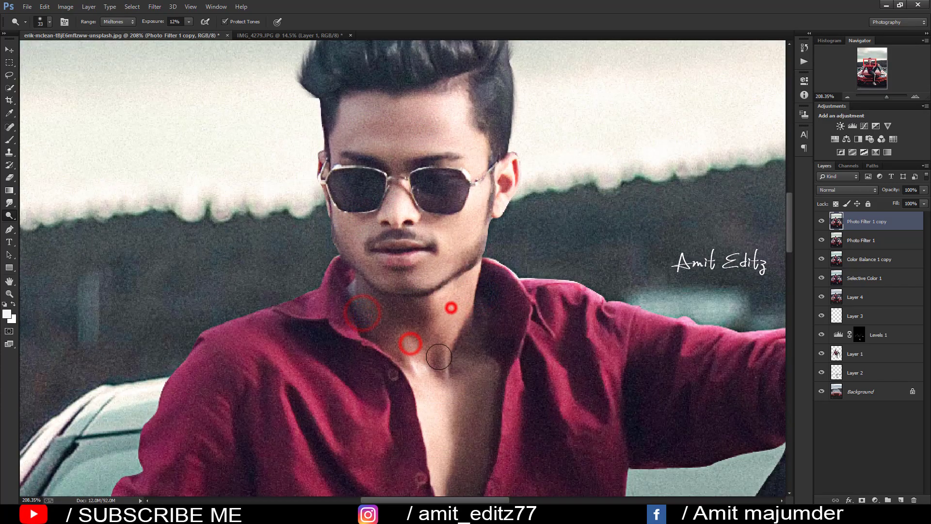
{"action": "scroll", "coordinate": [439, 357], "scroll_direction": "down", "scroll_amount": 5}
{"action": "scroll", "coordinate": [388, 291], "scroll_direction": "down", "scroll_amount": 1}
{"action": "scroll", "coordinate": [356, 217], "scroll_direction": "up", "scroll_amount": 4}
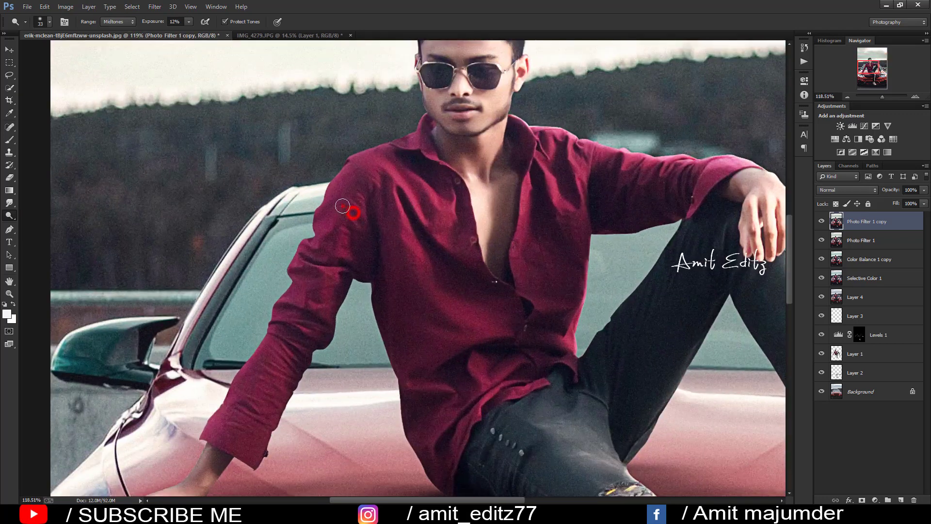
{"action": "left_click_drag", "start_coordinate": [342, 206], "coordinate": [302, 306]}
{"action": "left_click", "coordinate": [262, 379]}
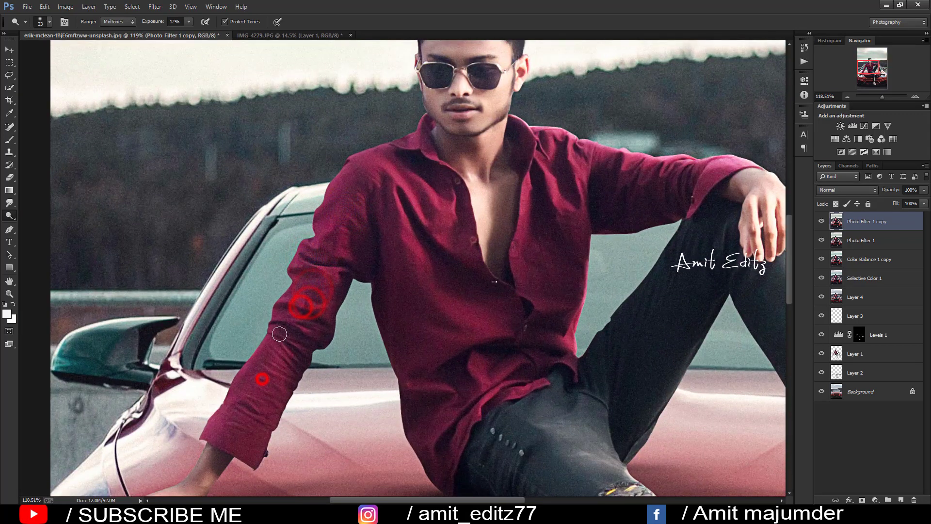
{"action": "left_click", "coordinate": [431, 281]}
Shade the trouser leg and the shirt across the chest.
{"action": "scroll", "coordinate": [437, 276], "scroll_direction": "down", "scroll_amount": 2}
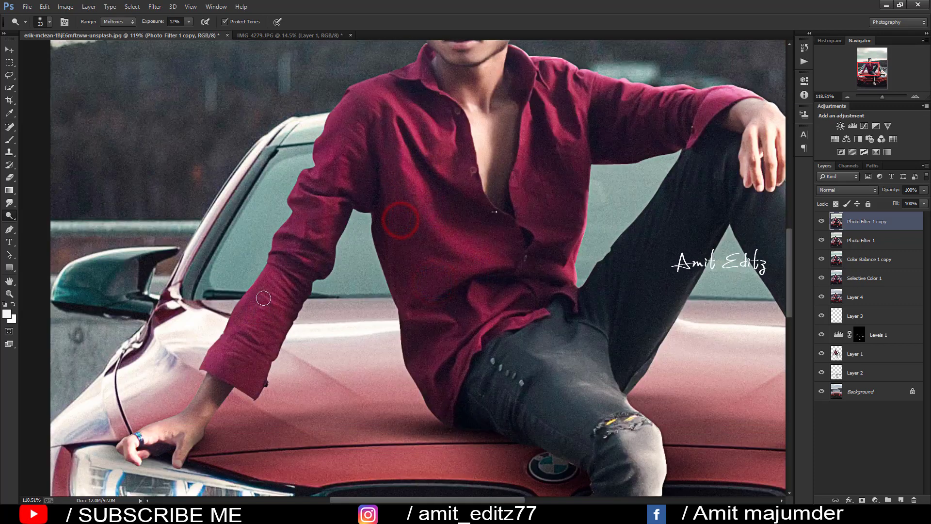
{"action": "scroll", "coordinate": [196, 412], "scroll_direction": "down", "scroll_amount": 3}
{"action": "scroll", "coordinate": [197, 412], "scroll_direction": "right", "scroll_amount": 5}
{"action": "scroll", "coordinate": [497, 412], "scroll_direction": "down", "scroll_amount": 2}
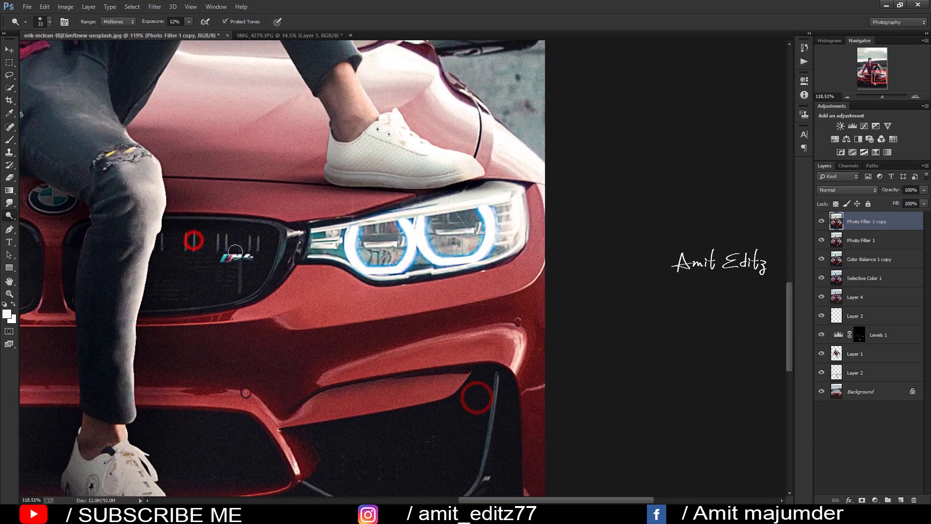
{"action": "scroll", "coordinate": [245, 258], "scroll_direction": "down", "scroll_amount": 2}
{"action": "scroll", "coordinate": [153, 351], "scroll_direction": "up", "scroll_amount": 2}
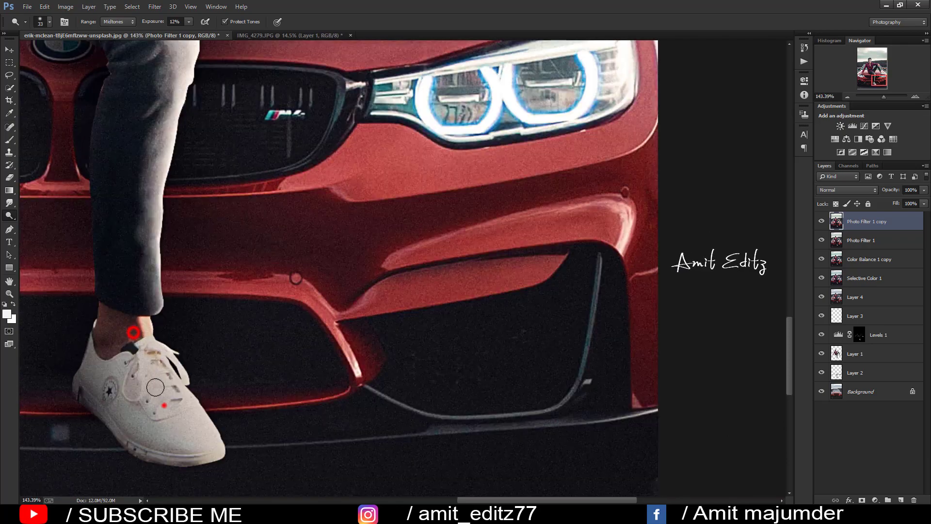
{"action": "left_click_drag", "start_coordinate": [213, 194], "coordinate": [285, 430]}
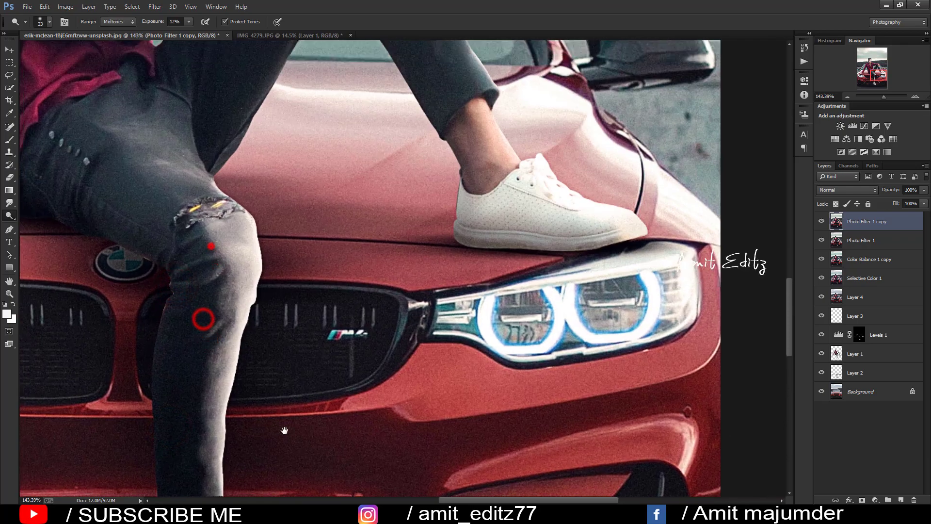
{"action": "left_click_drag", "start_coordinate": [551, 218], "coordinate": [644, 386]}
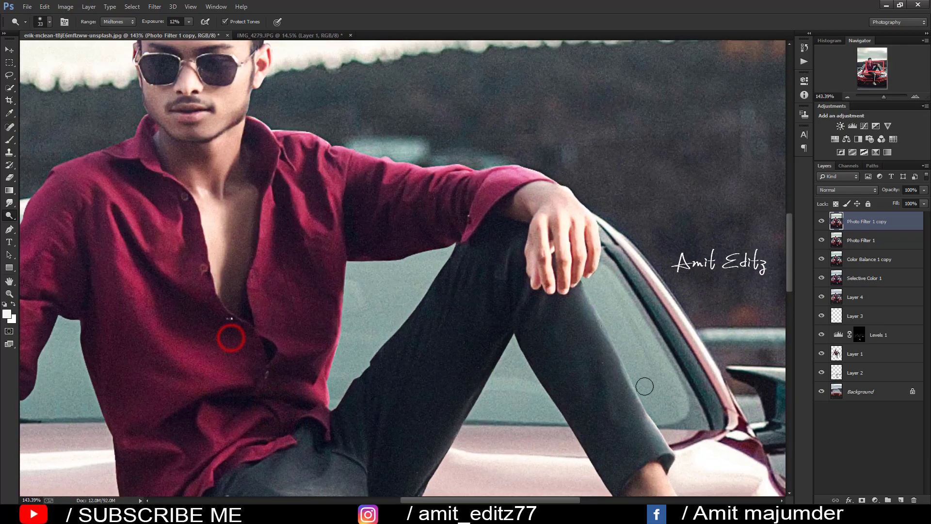
{"action": "left_click_drag", "start_coordinate": [574, 321], "coordinate": [596, 368]}
{"action": "left_click_drag", "start_coordinate": [564, 290], "coordinate": [594, 394]}
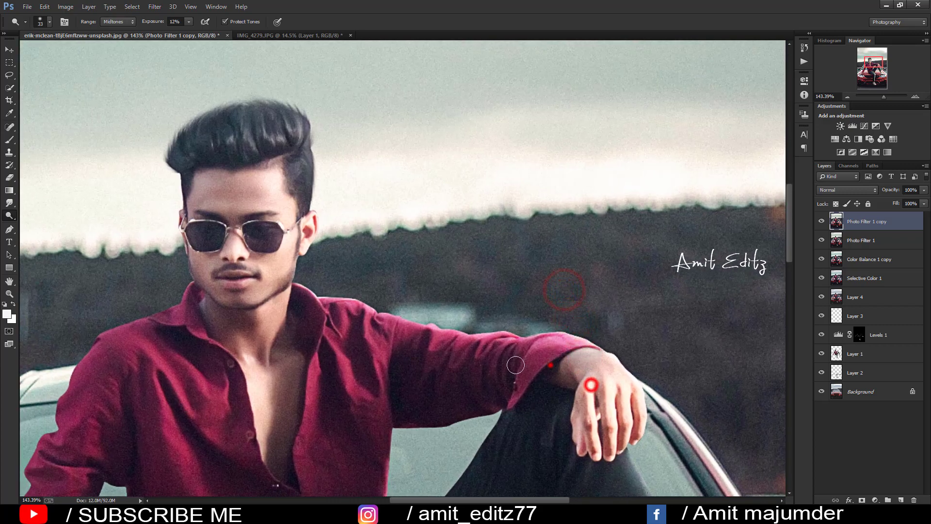
{"action": "left_click_drag", "start_coordinate": [378, 349], "coordinate": [338, 412]}
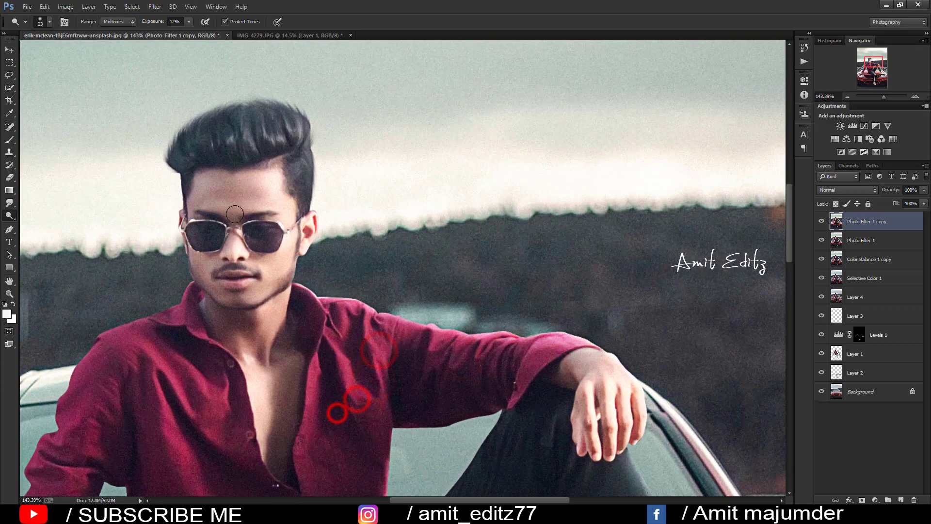
{"action": "key", "text": "alt"}
{"action": "scroll", "coordinate": [245, 194], "scroll_direction": "down", "scroll_amount": 3}
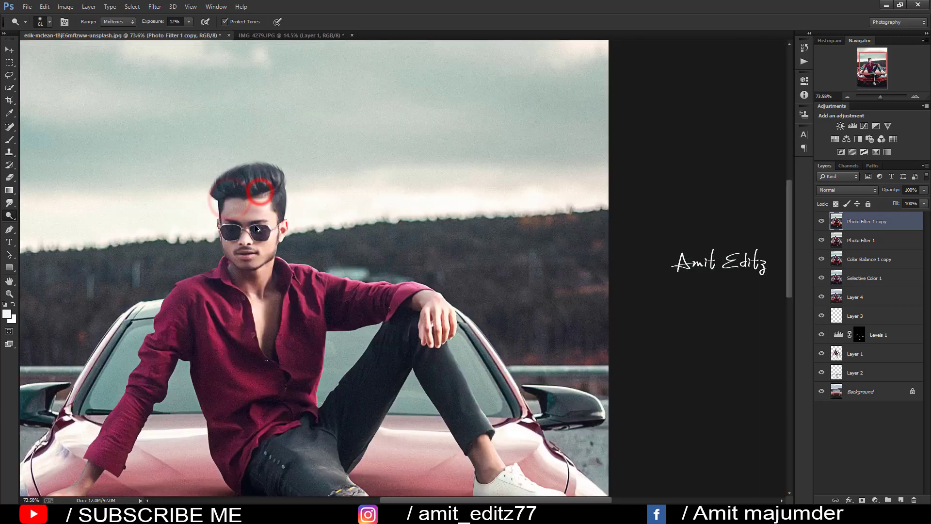
{"action": "scroll", "coordinate": [244, 194], "scroll_direction": "down", "scroll_amount": 2}
Switch to the Blur Tool and soften the jaw, ankle, hood and shirt-leg edges.
{"action": "right_click", "coordinate": [10, 204]}
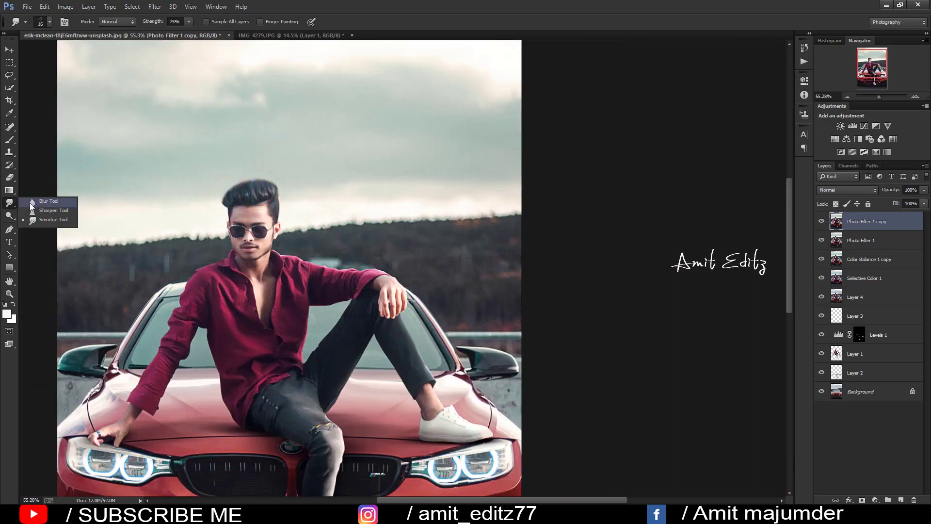
{"action": "left_click", "coordinate": [31, 202]}
{"action": "scroll", "coordinate": [286, 228], "scroll_direction": "up", "scroll_amount": 2}
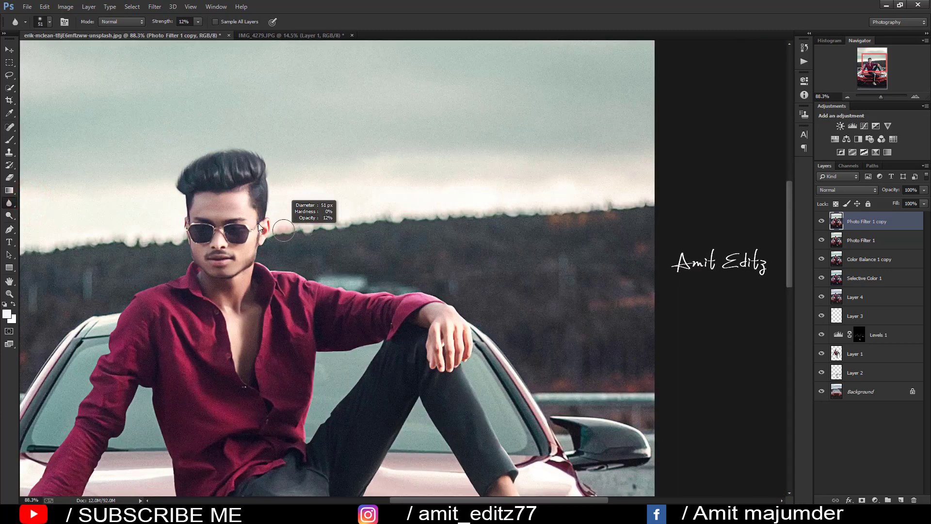
{"action": "mouse_move", "coordinate": [252, 252]}
{"action": "left_mouse_down"}
{"action": "mouse_move", "coordinate": [274, 269]}
{"action": "mouse_move", "coordinate": [420, 293]}
{"action": "left_mouse_up"}
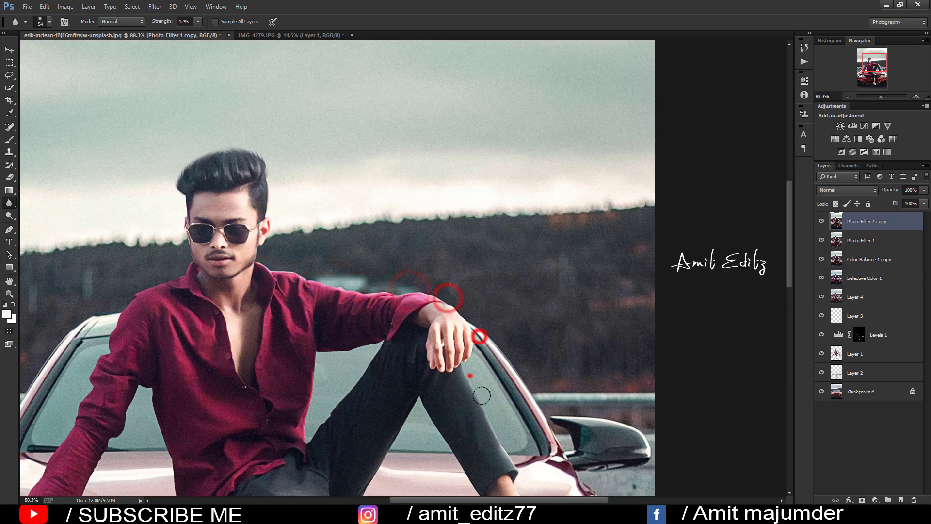
{"action": "scroll", "coordinate": [446, 315], "scroll_direction": "down", "scroll_amount": 5}
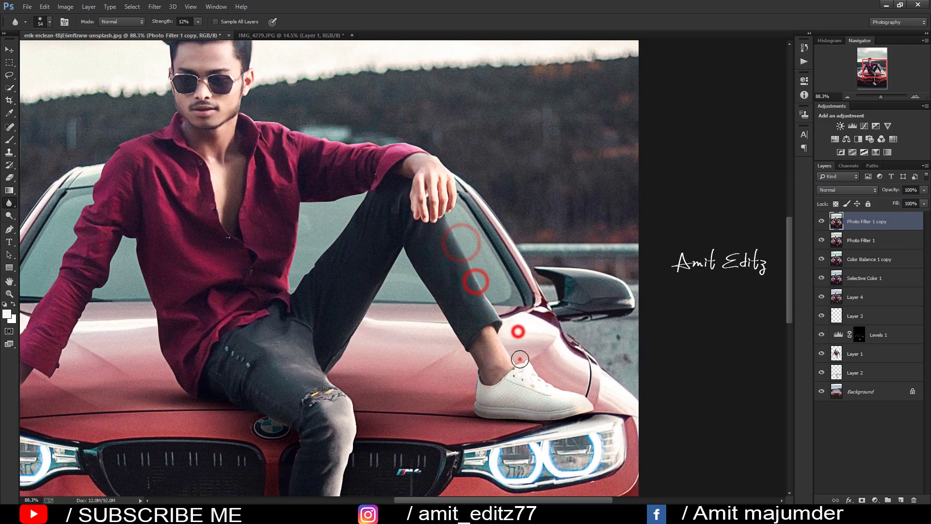
{"action": "left_click_drag", "start_coordinate": [515, 329], "coordinate": [533, 368]}
{"action": "mouse_move", "coordinate": [600, 405]}
{"action": "left_mouse_down"}
{"action": "mouse_move", "coordinate": [539, 416]}
{"action": "mouse_move", "coordinate": [480, 408]}
{"action": "left_mouse_up"}
{"action": "left_click_drag", "start_coordinate": [466, 351], "coordinate": [408, 253]}
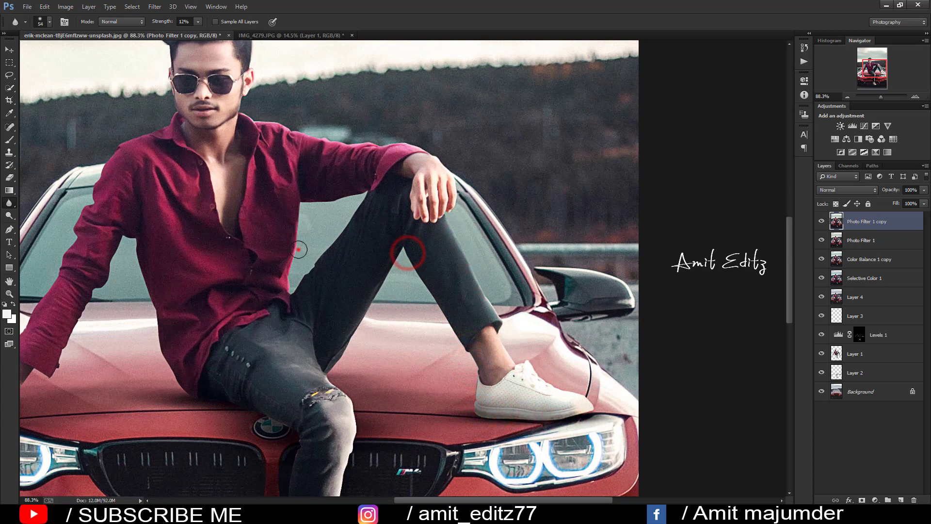
{"action": "left_click_drag", "start_coordinate": [337, 224], "coordinate": [364, 191]}
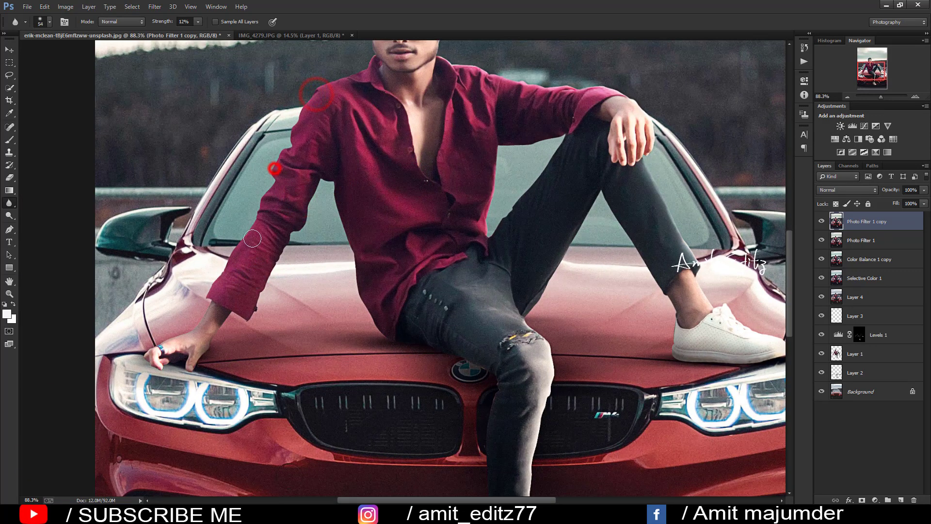
Soften the edges around the hand, ear and jeans, then duplicate the top layer.
{"action": "left_click_drag", "start_coordinate": [192, 343], "coordinate": [198, 349]}
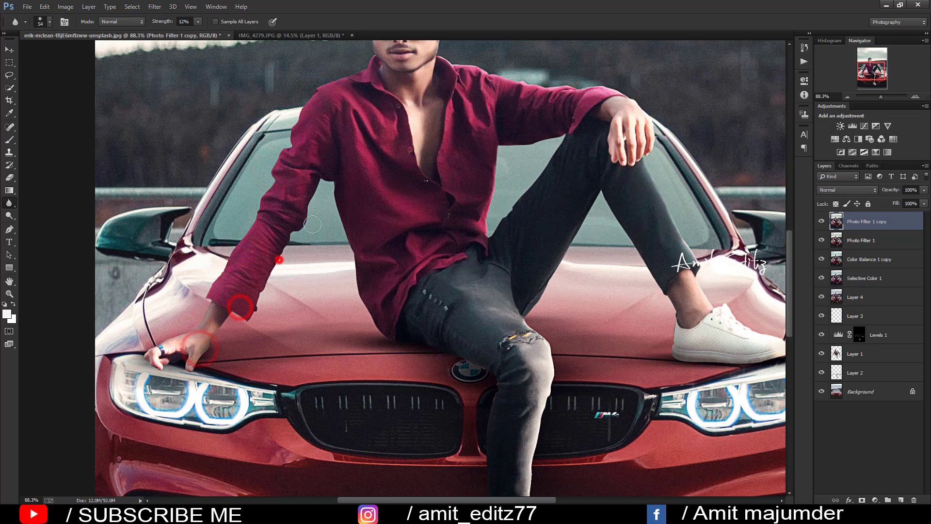
{"action": "left_click_drag", "start_coordinate": [326, 223], "coordinate": [324, 426]}
{"action": "left_click_drag", "start_coordinate": [309, 303], "coordinate": [359, 281]}
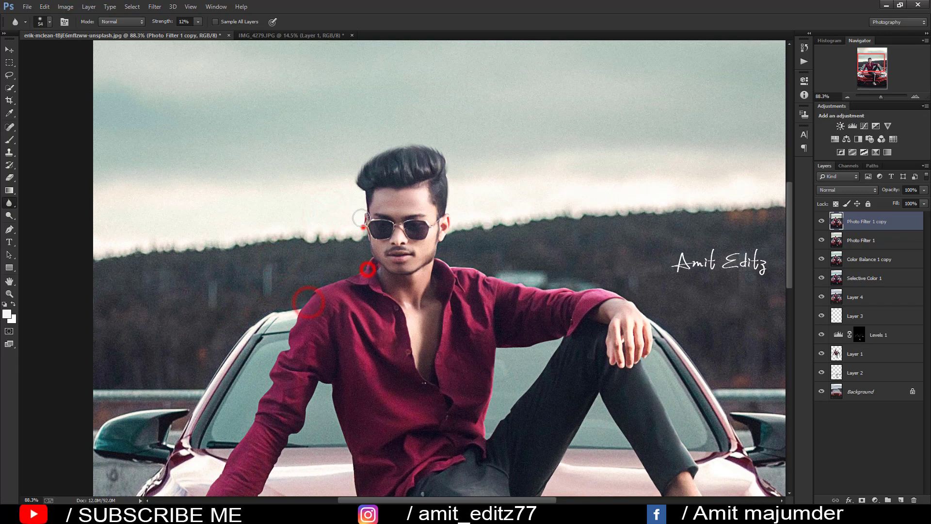
{"action": "left_click_drag", "start_coordinate": [361, 219], "coordinate": [384, 213]}
{"action": "scroll", "coordinate": [359, 212], "scroll_direction": "down", "scroll_amount": 3}
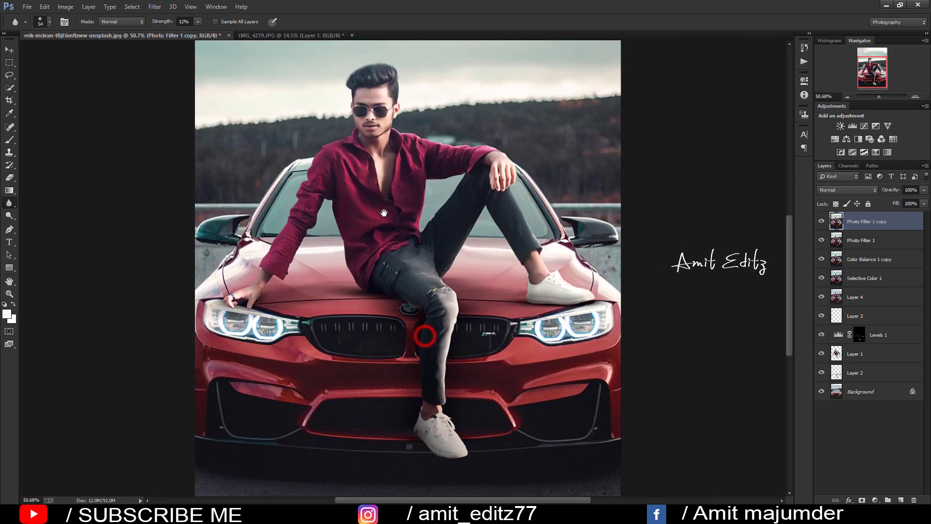
{"action": "scroll", "coordinate": [406, 312], "scroll_direction": "up", "scroll_amount": 2}
{"action": "left_click", "coordinate": [437, 339]}
{"action": "left_click", "coordinate": [438, 425]}
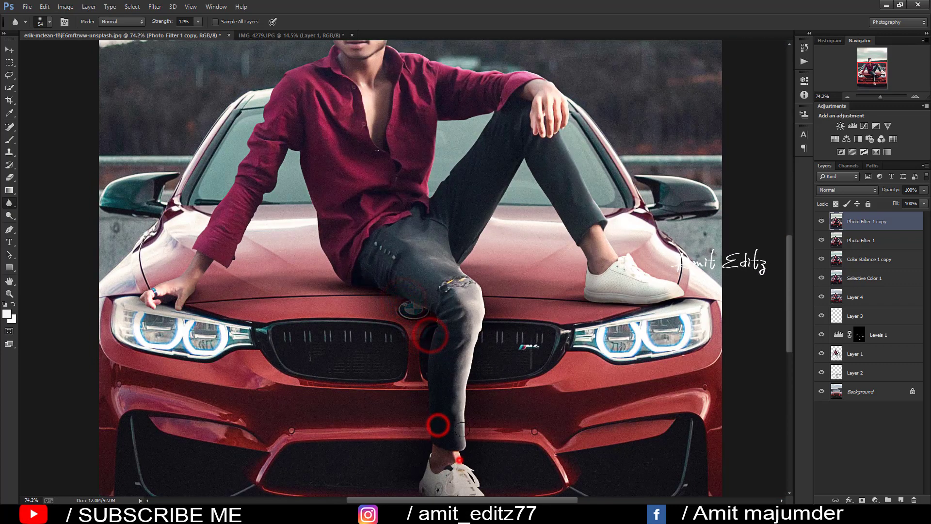
{"action": "left_click", "coordinate": [458, 460]}
{"action": "left_click", "coordinate": [466, 388]}
{"action": "left_click", "coordinate": [480, 308]}
{"action": "scroll", "coordinate": [462, 292], "scroll_direction": "down", "scroll_amount": 3}
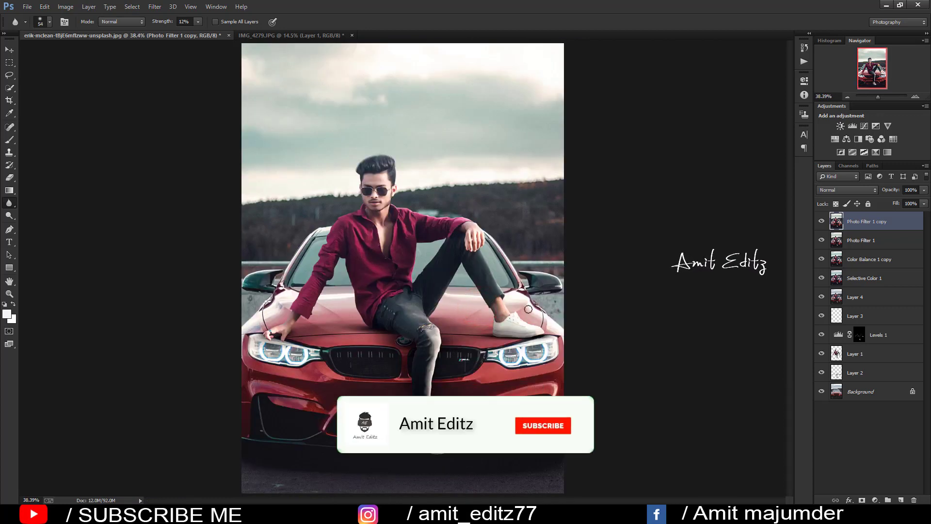
{"action": "mouse_move", "coordinate": [860, 218]}
{"action": "left_mouse_down"}
{"action": "mouse_move", "coordinate": [894, 385]}
{"action": "mouse_move", "coordinate": [900, 499]}
{"action": "left_mouse_up"}
In Camera Raw, set luminance noise reduction to 30 while inspecting the jeans zoomed in.
{"action": "left_click", "coordinate": [155, 7]}
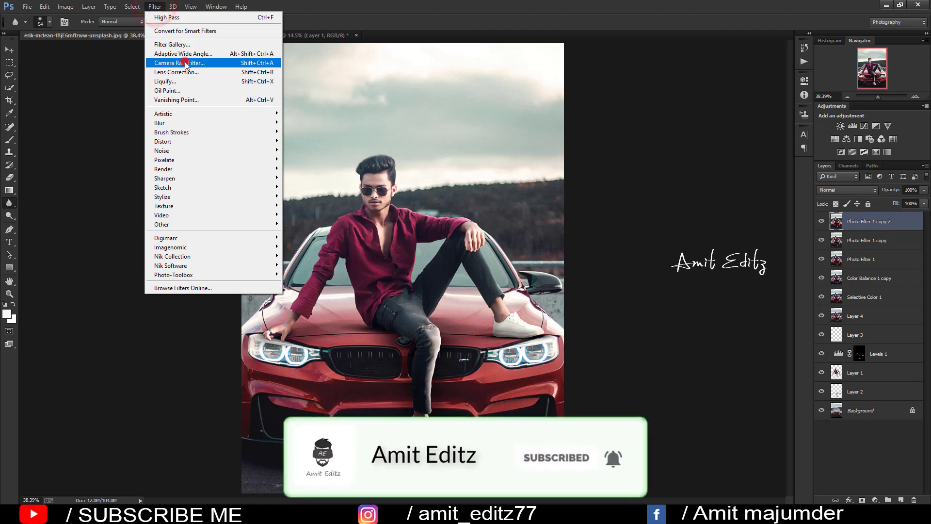
{"action": "left_click", "coordinate": [185, 63]}
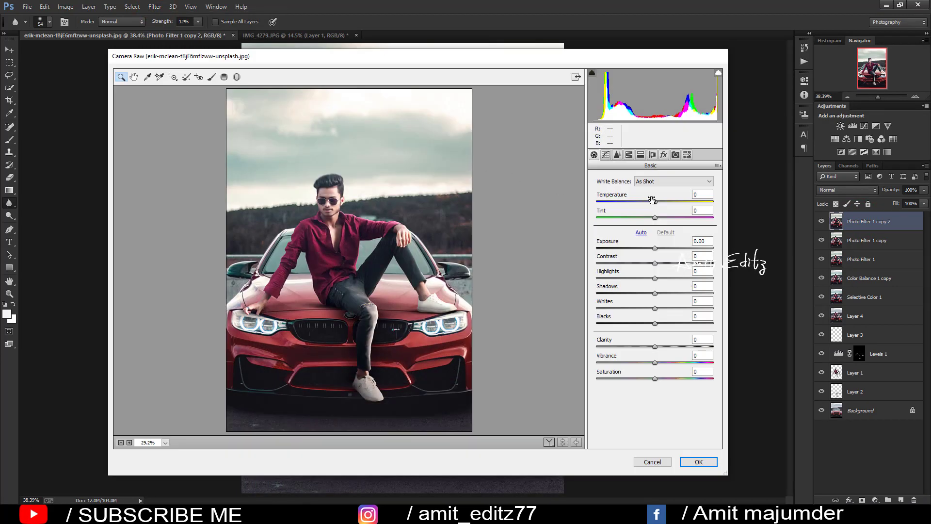
{"action": "left_click", "coordinate": [615, 155]}
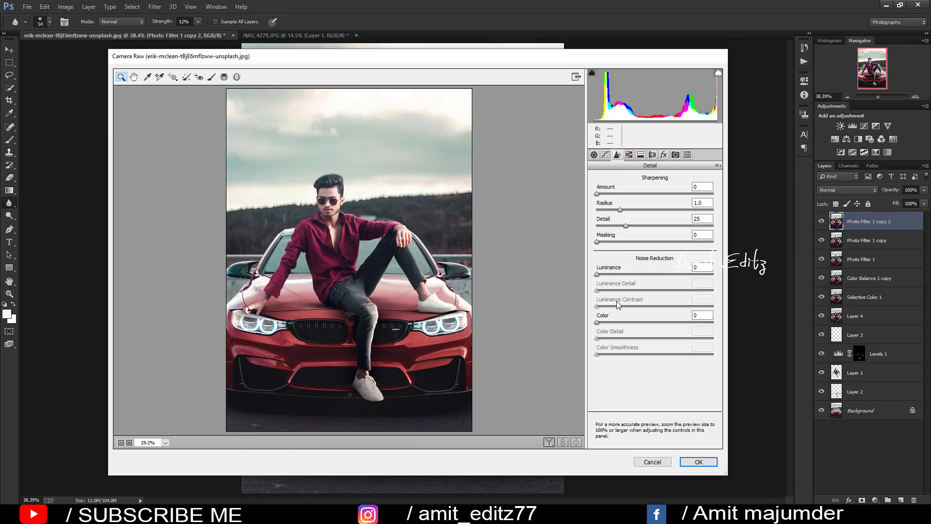
{"action": "left_click_drag", "start_coordinate": [606, 274], "coordinate": [615, 274]}
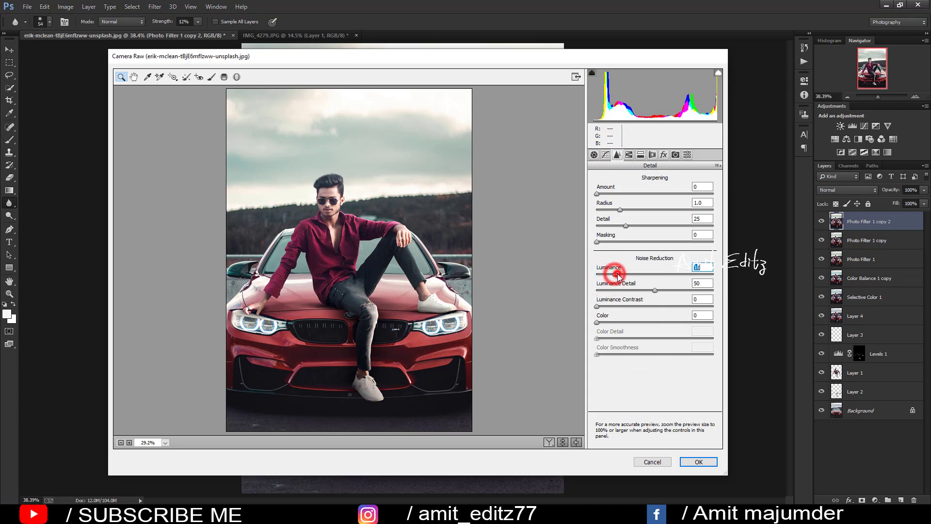
{"action": "left_click", "coordinate": [129, 443]}
{"action": "left_click", "coordinate": [130, 443]}
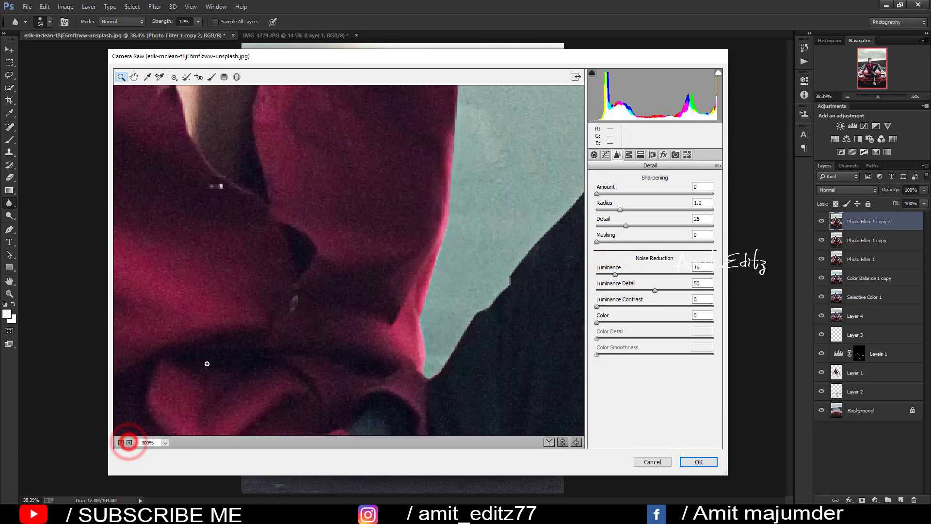
{"action": "left_click_drag", "start_coordinate": [243, 304], "coordinate": [287, 201]}
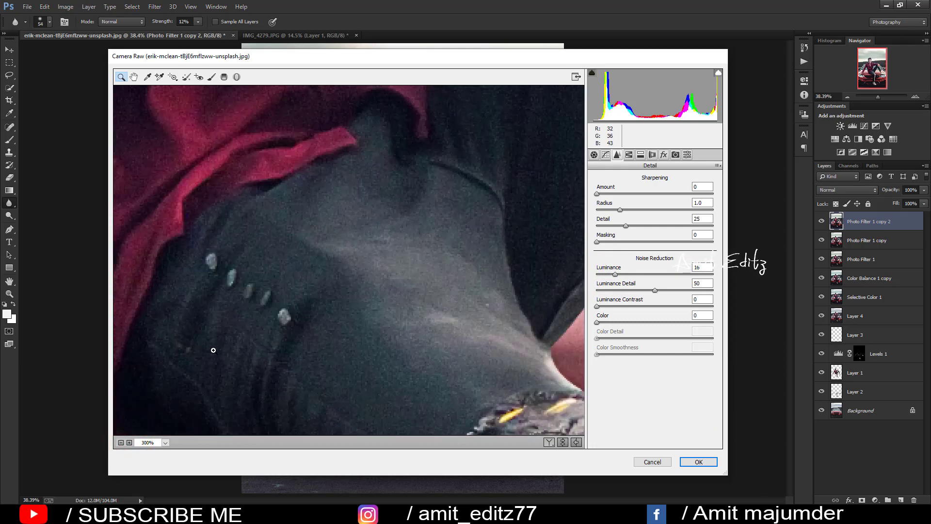
{"action": "scroll", "coordinate": [214, 350], "scroll_direction": "down", "scroll_amount": 3}
{"action": "left_click", "coordinate": [121, 442]}
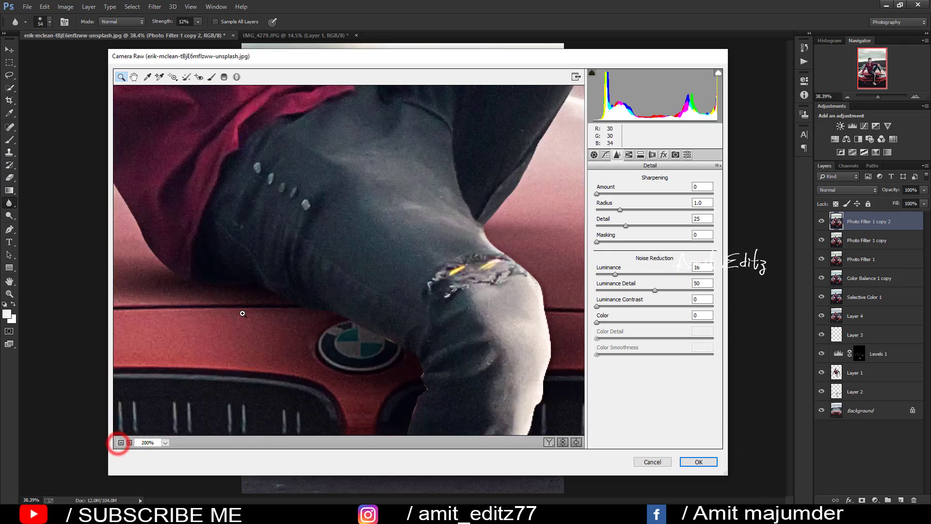
{"action": "scroll", "coordinate": [243, 313], "scroll_direction": "up", "scroll_amount": 3}
{"action": "scroll", "coordinate": [280, 280], "scroll_direction": "up", "scroll_amount": 3}
{"action": "scroll", "coordinate": [281, 280], "scroll_direction": "up", "scroll_amount": 6}
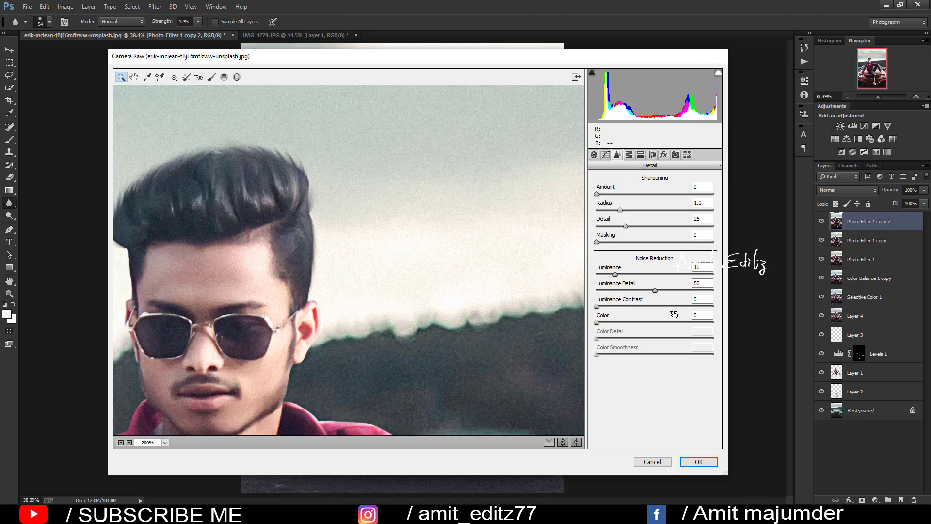
{"action": "left_click_drag", "start_coordinate": [638, 277], "coordinate": [639, 277]}
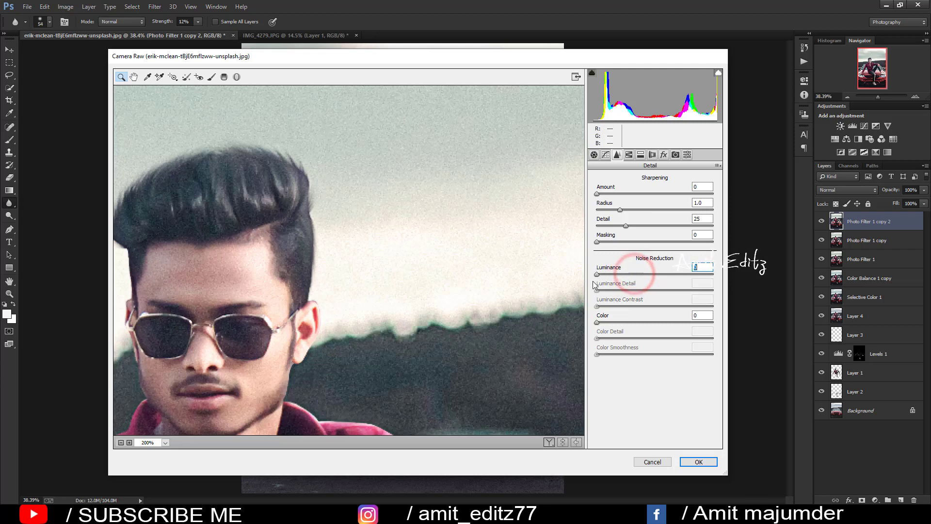
{"action": "left_click_drag", "start_coordinate": [637, 274], "coordinate": [633, 275]}
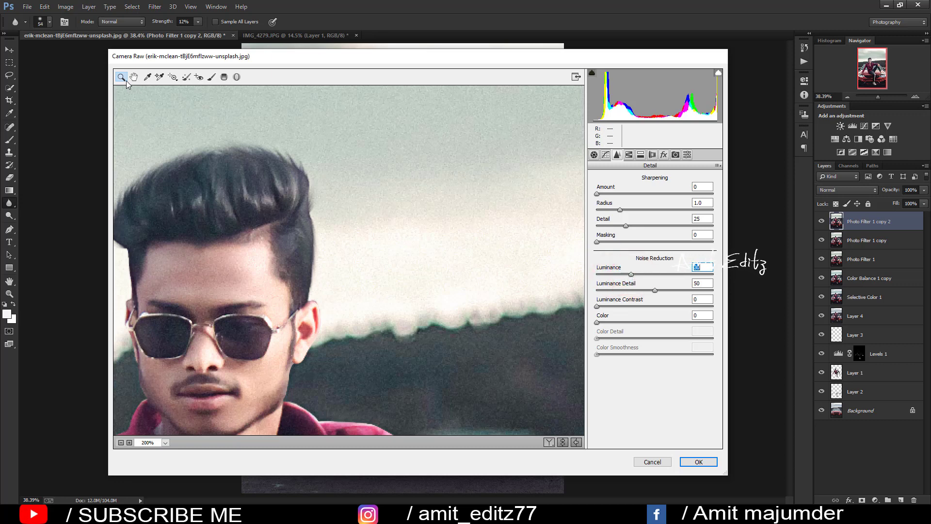
{"action": "left_click", "coordinate": [121, 443]}
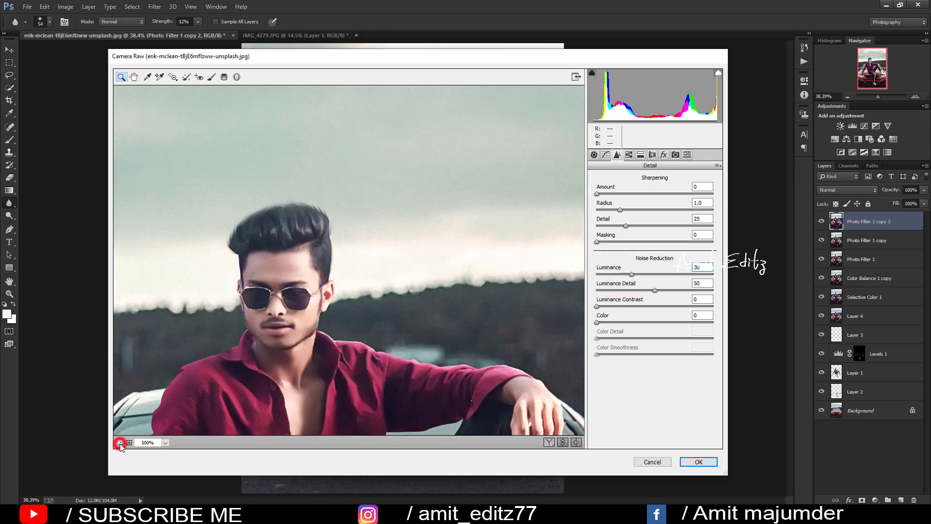
{"action": "left_click", "coordinate": [121, 443]}
{"action": "left_click", "coordinate": [120, 443]}
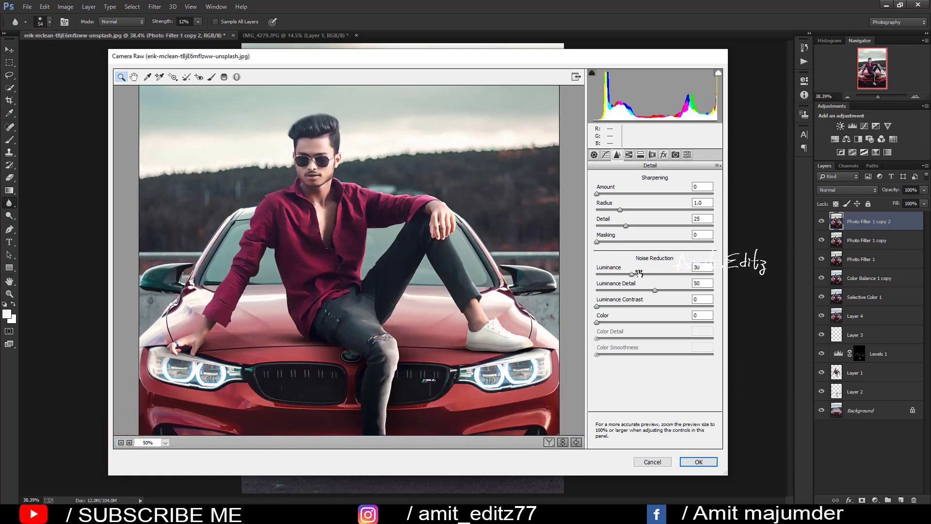
Set Contrast +8 and Clarity +8 in Basic and apply the Camera Raw filter.
{"action": "left_click", "coordinate": [594, 155]}
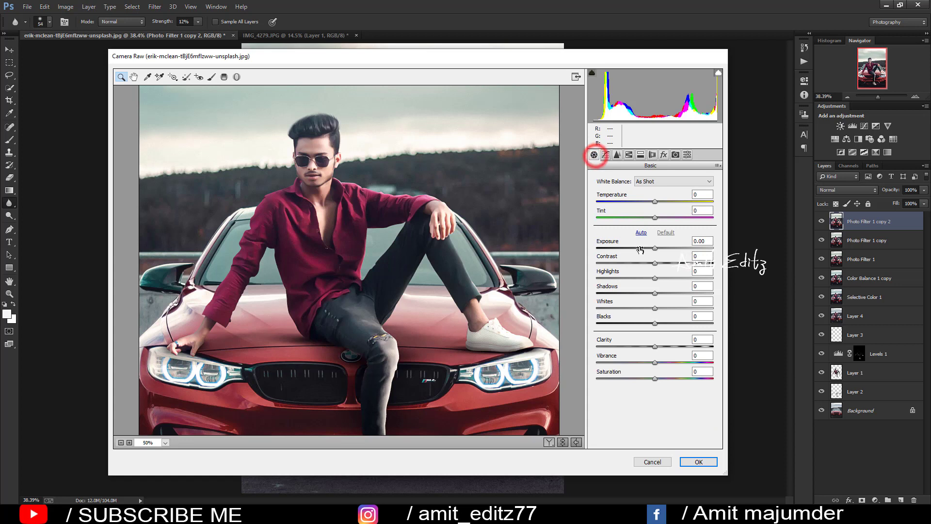
{"action": "left_click_drag", "start_coordinate": [655, 262], "coordinate": [661, 264]}
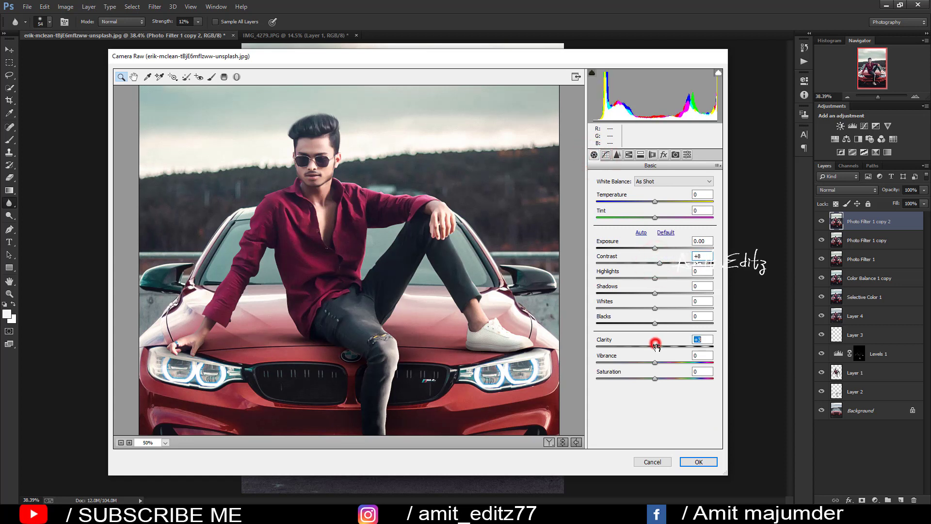
{"action": "left_click_drag", "start_coordinate": [656, 346], "coordinate": [660, 346]}
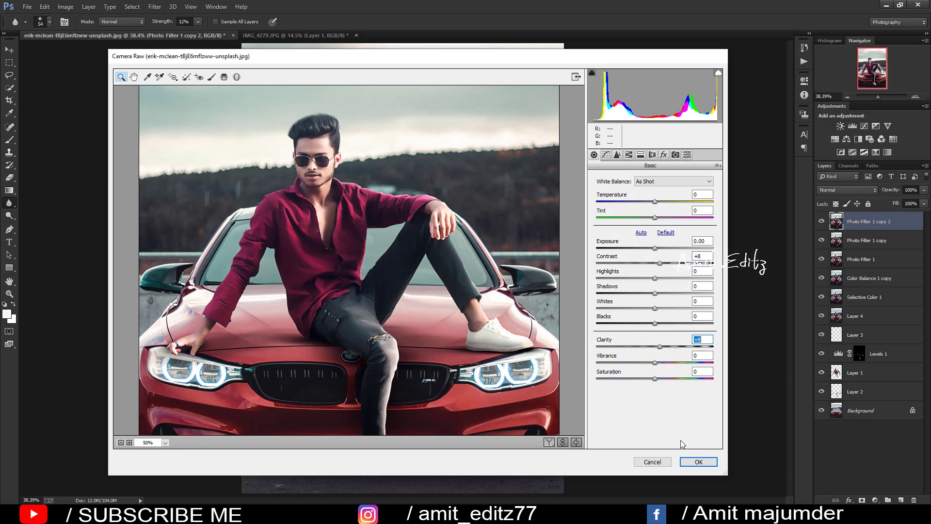
{"action": "left_click", "coordinate": [691, 460]}
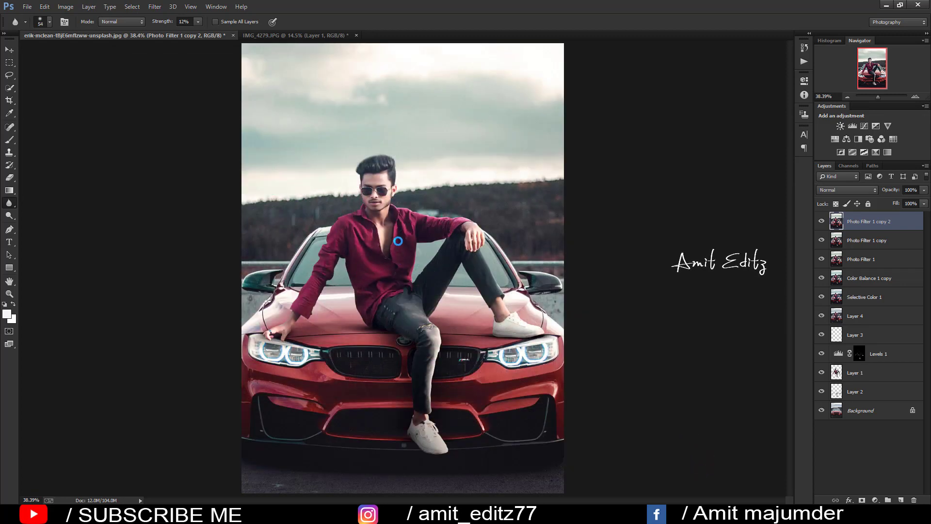
Add a 22%-opacity dark gradient rising from the photo's bottom edge over the bumper.
{"action": "scroll", "coordinate": [400, 240], "scroll_direction": "down", "scroll_amount": 1}
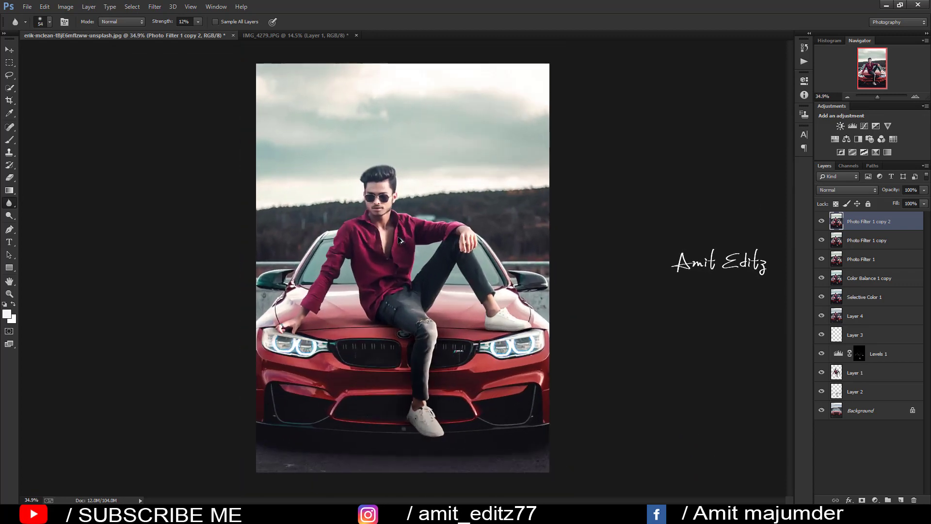
{"action": "scroll", "coordinate": [502, 246], "scroll_direction": "down", "scroll_amount": 2}
{"action": "scroll", "coordinate": [473, 244], "scroll_direction": "down", "scroll_amount": 1}
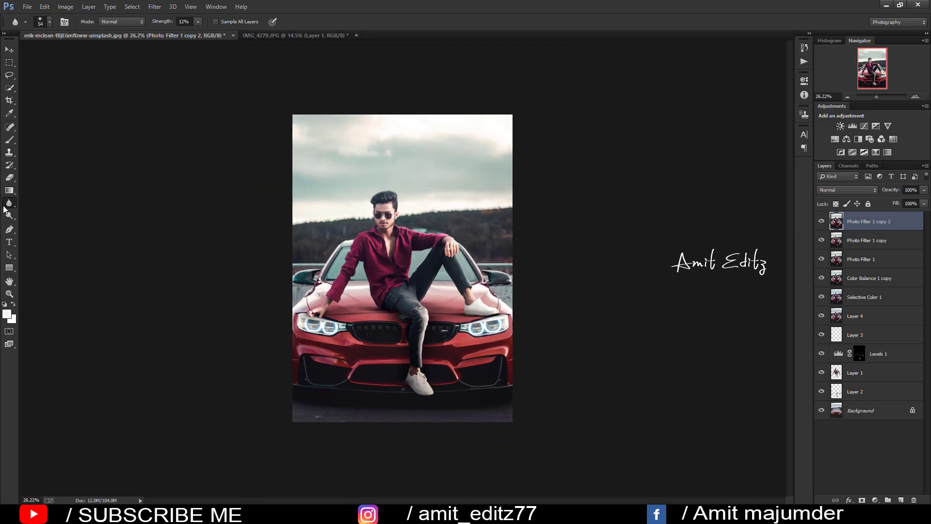
{"action": "key", "text": "g"}
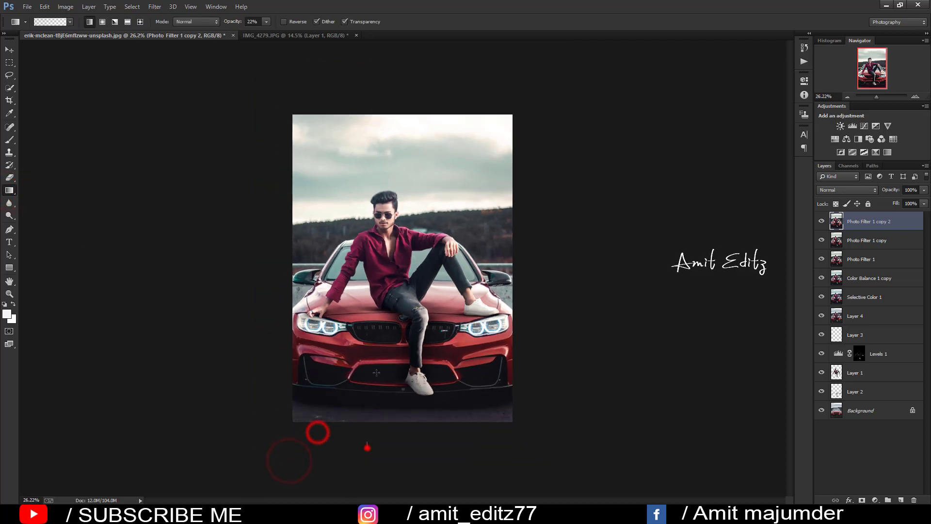
{"action": "left_click_drag", "start_coordinate": [289, 460], "coordinate": [310, 433]}
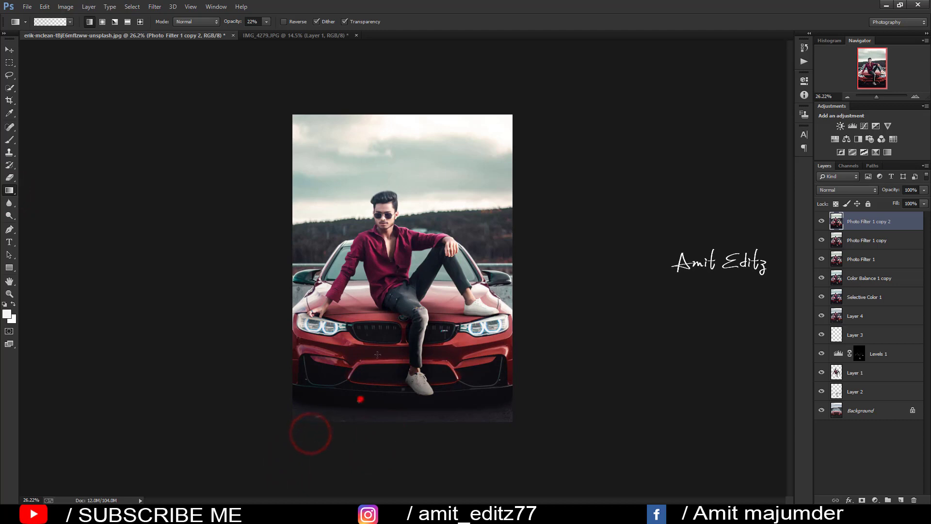
{"action": "left_click_drag", "start_coordinate": [364, 412], "coordinate": [396, 196]}
{"action": "key", "text": "ctrl+plus"}
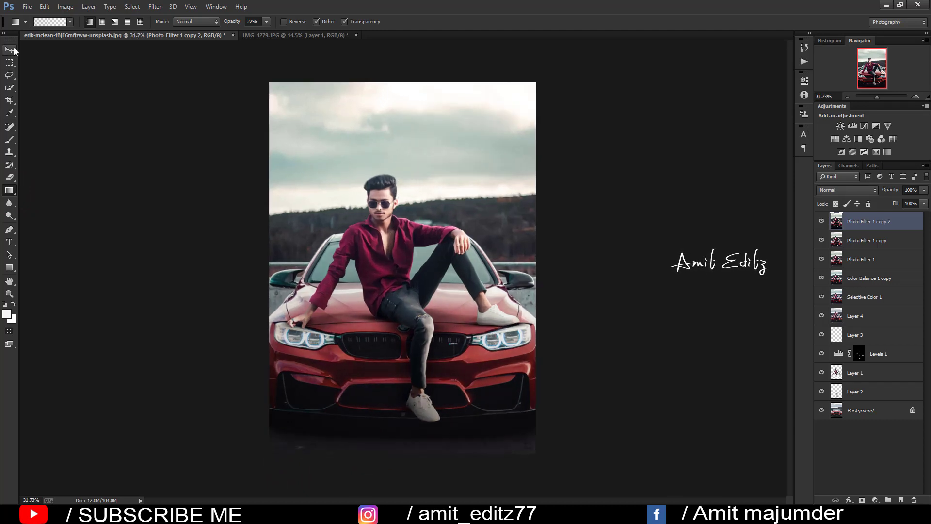
{"action": "left_click", "coordinate": [11, 49]}
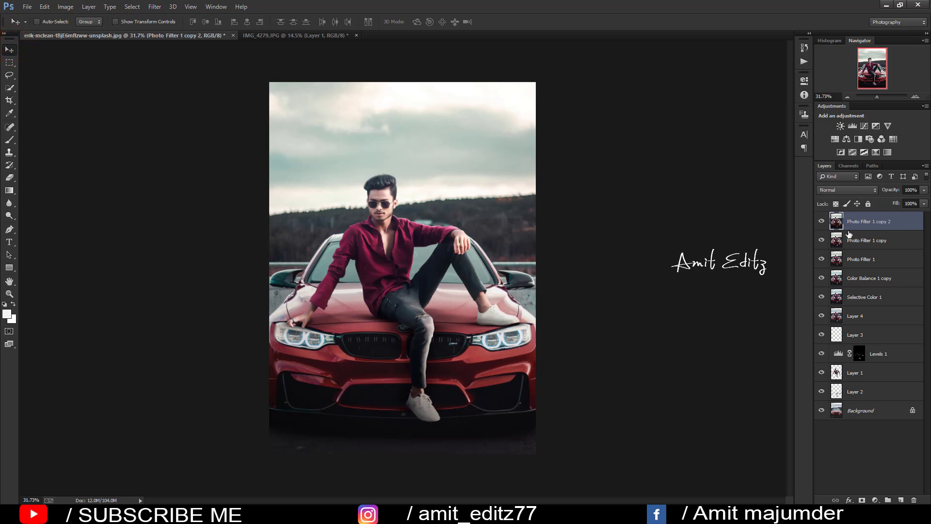
Merge Visible into one Background layer, then compare it with the original IMG_4279.JPG.
{"action": "right_click", "coordinate": [871, 222]}
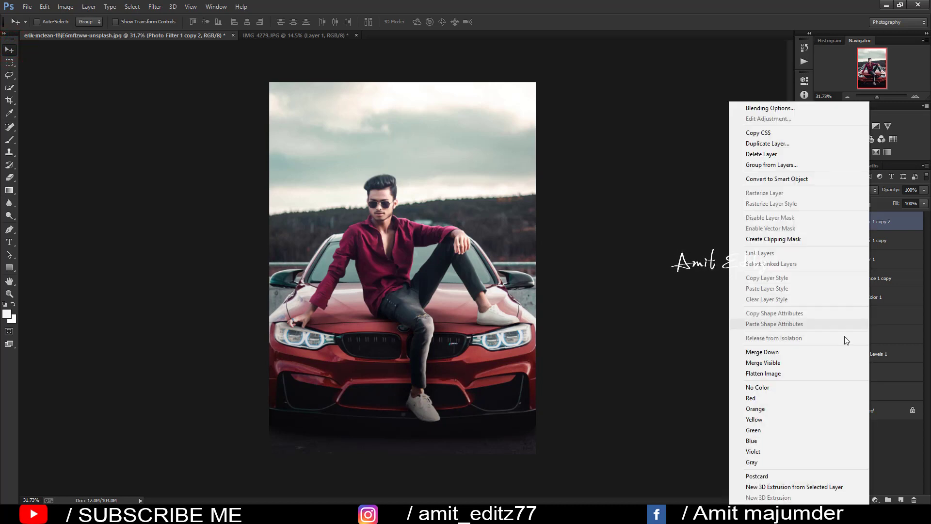
{"action": "left_click", "coordinate": [773, 362]}
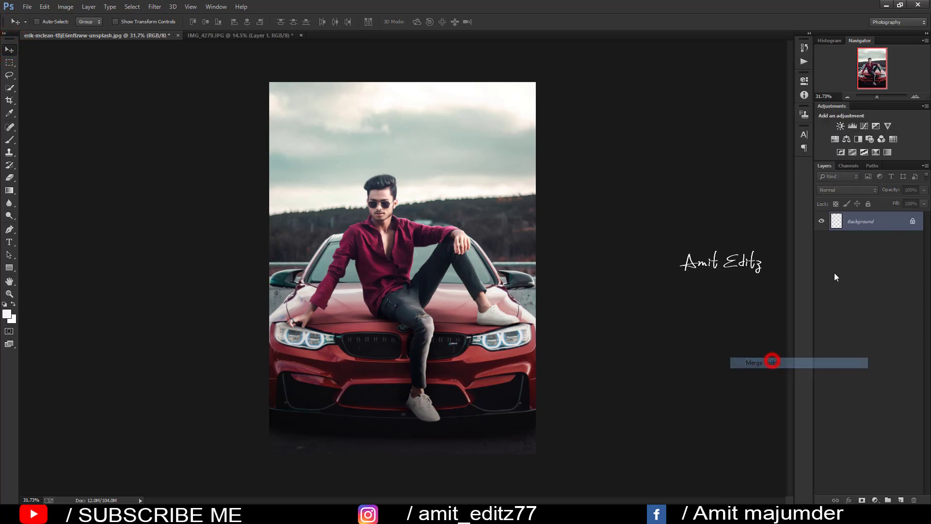
{"action": "left_click", "coordinate": [228, 36]}
{"action": "left_click", "coordinate": [820, 241]}
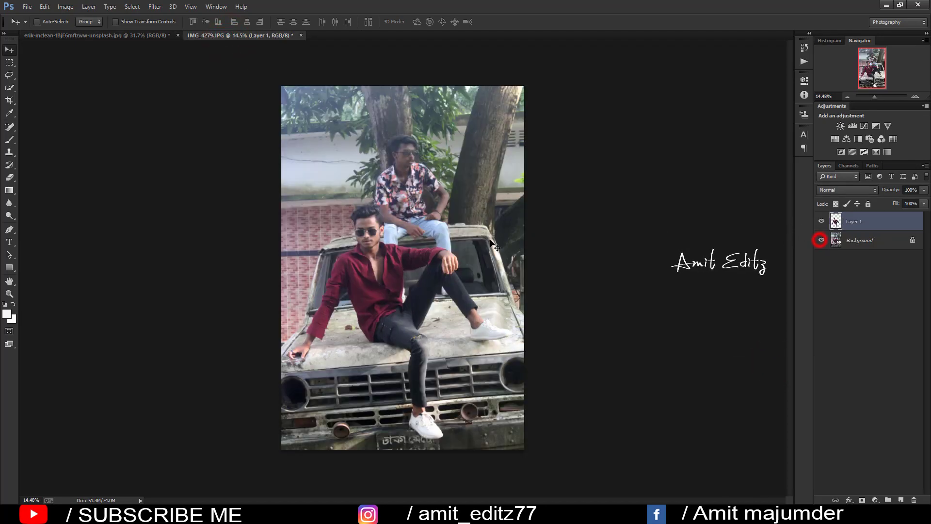
{"action": "scroll", "coordinate": [493, 243], "scroll_direction": "up", "scroll_amount": 1}
{"action": "scroll", "coordinate": [493, 243], "scroll_direction": "down", "scroll_amount": 1}
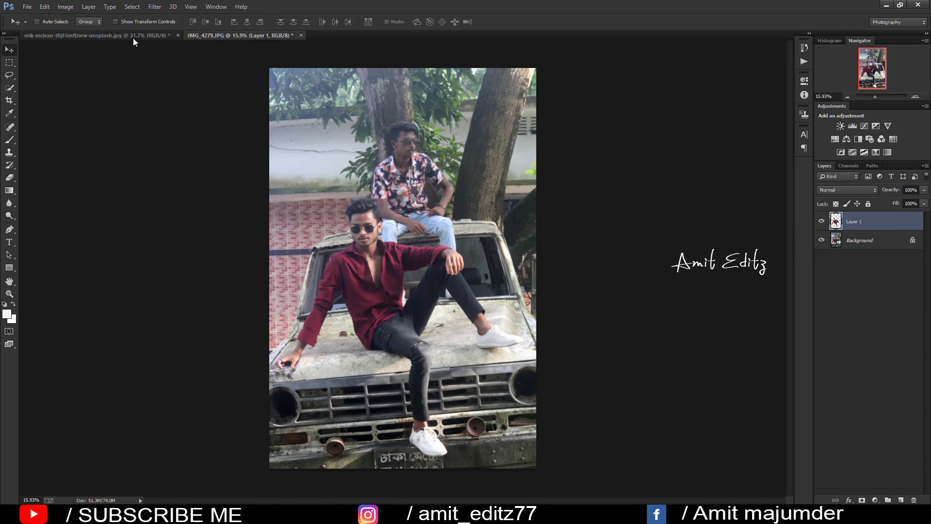
{"action": "left_click", "coordinate": [133, 37]}
{"action": "left_click", "coordinate": [225, 36]}
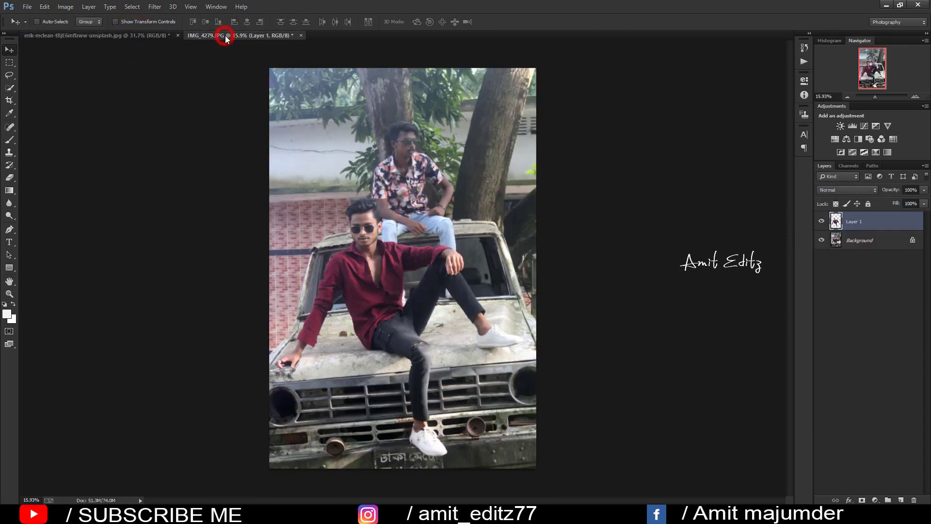
{"action": "left_click", "coordinate": [139, 36]}
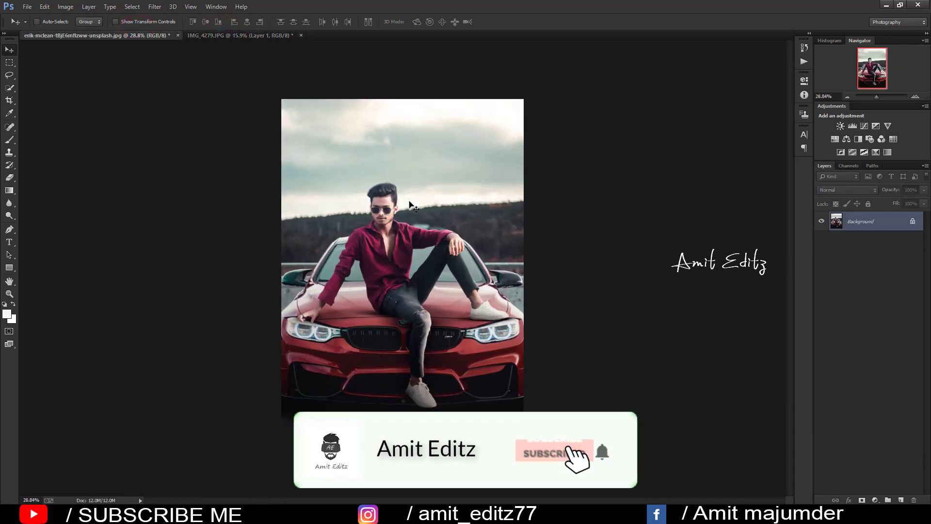
{"action": "scroll", "coordinate": [413, 266], "scroll_direction": "up", "scroll_amount": 2}
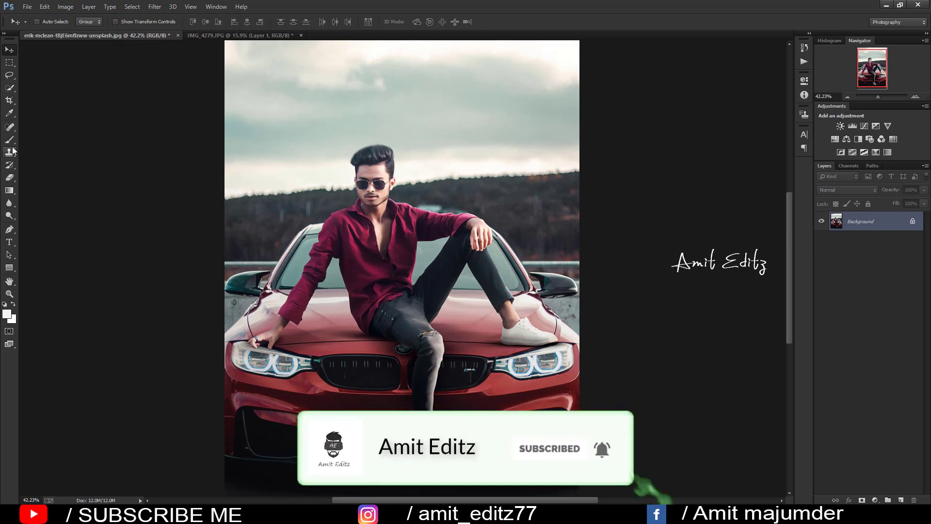
Stamp the logo brush once onto the red car beside its right side mirror.
{"action": "left_click", "coordinate": [9, 140]}
{"action": "right_click", "coordinate": [379, 243]}
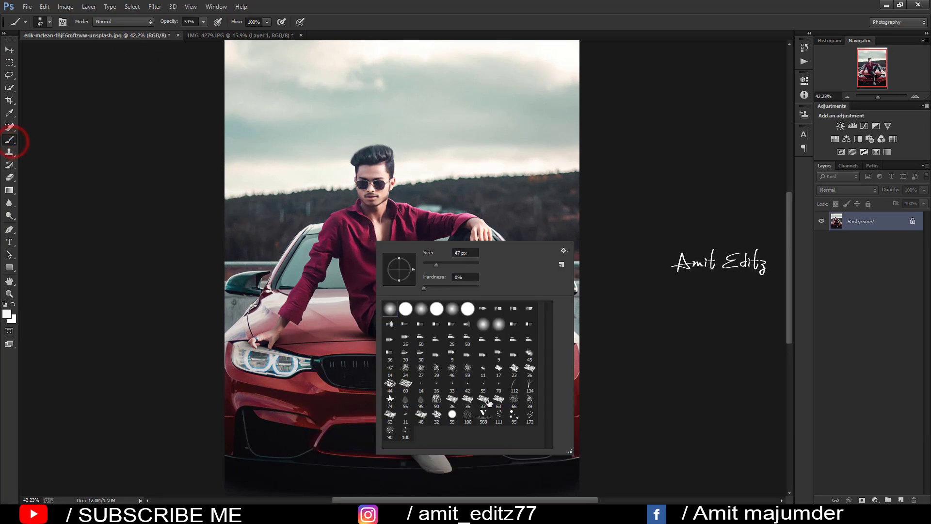
{"action": "left_click", "coordinate": [528, 167]}
{"action": "left_click", "coordinate": [547, 272]}
{"action": "type", "text": "100"}
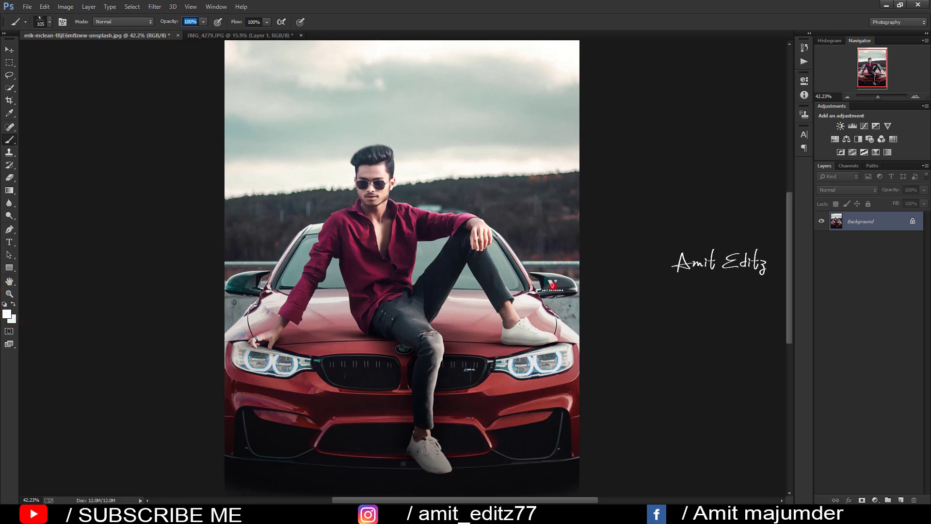
Reopen the brush presets, then close them and switch to the Move tool.
{"action": "right_click", "coordinate": [356, 262]}
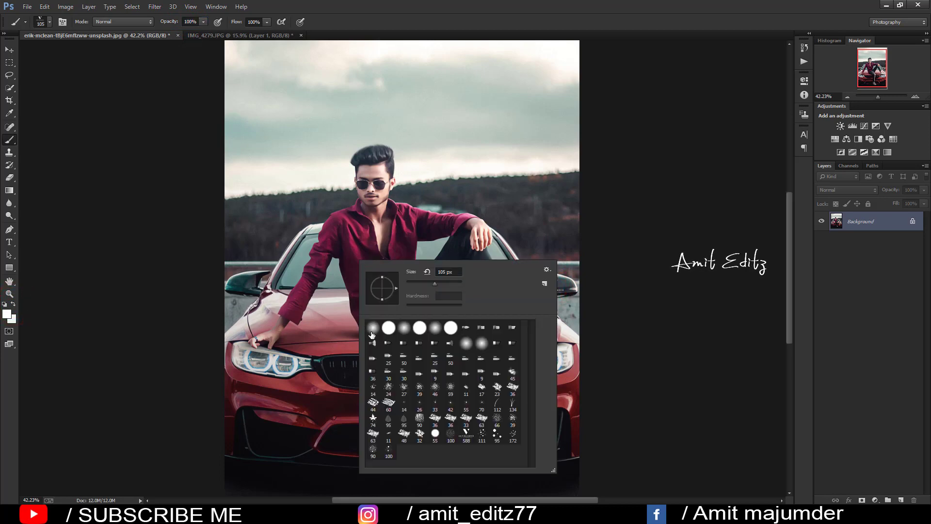
{"action": "left_click", "coordinate": [11, 53]}
{"action": "scroll", "coordinate": [148, 148], "scroll_direction": "down", "scroll_amount": 2}
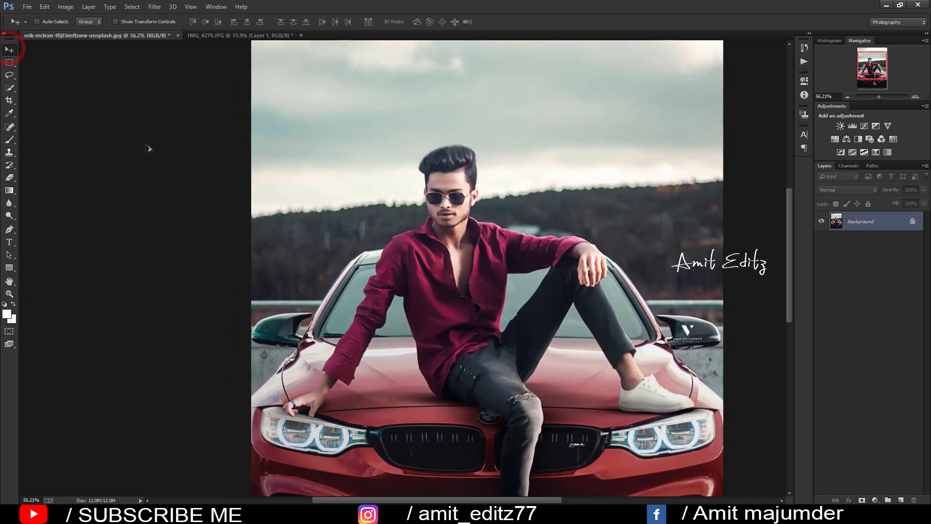
{"action": "scroll", "coordinate": [148, 148], "scroll_direction": "up", "scroll_amount": 1}
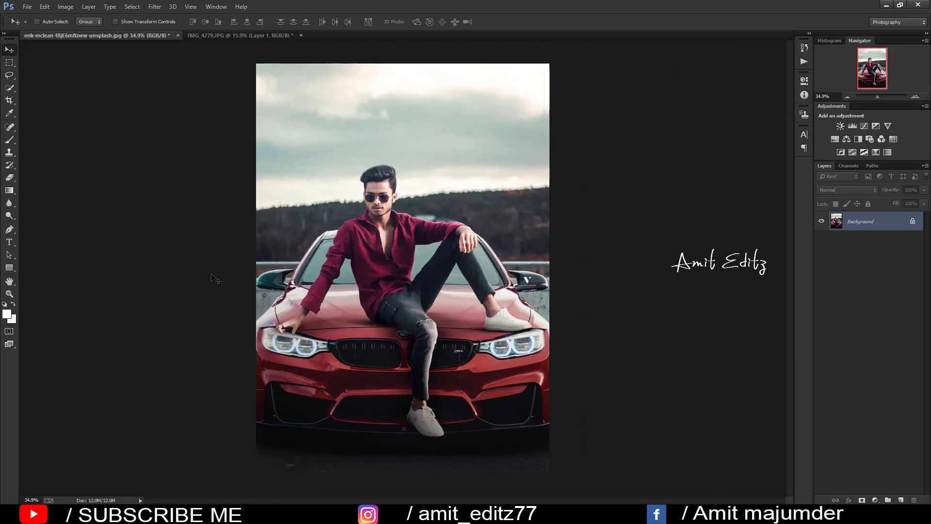